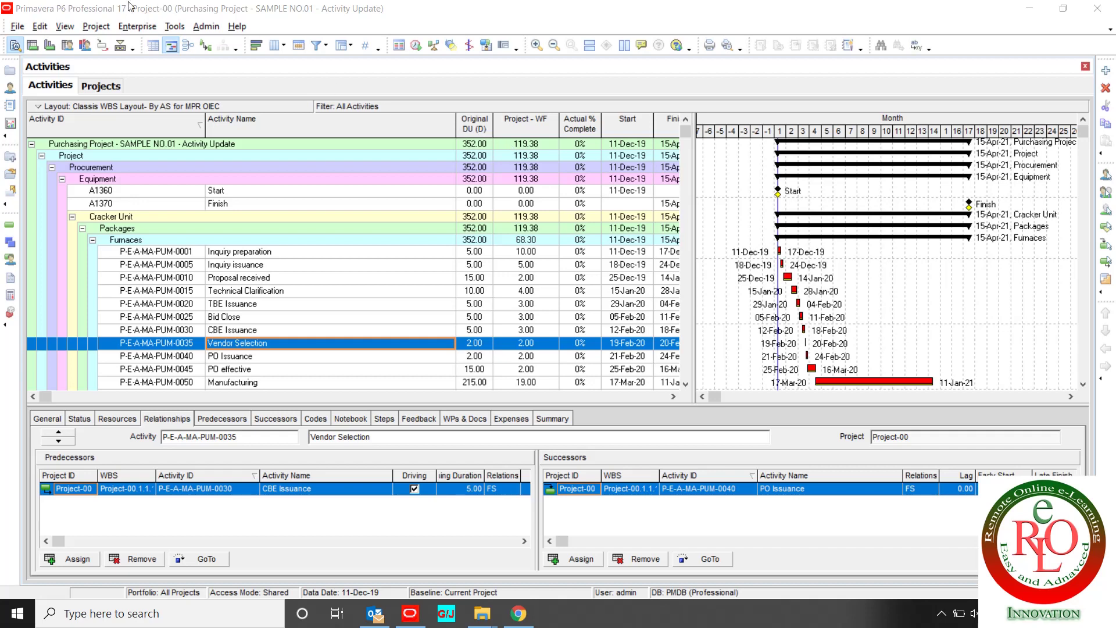
Open the enterprise Calendars window and move it clear of the activity columns.
click(68, 27)
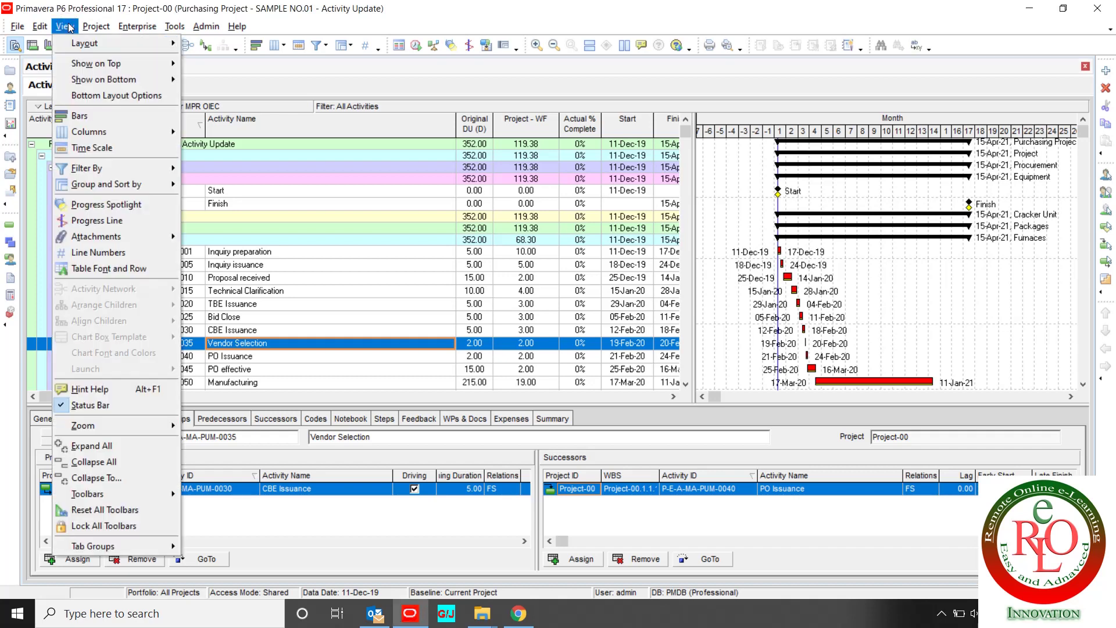
mouse_move(139, 25)
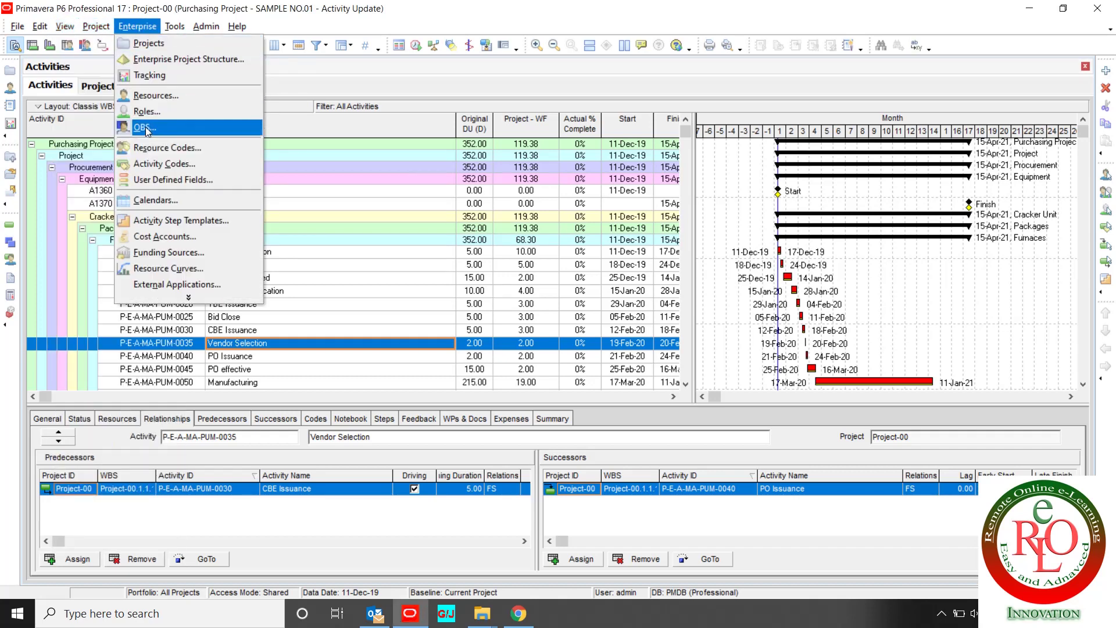
click(155, 201)
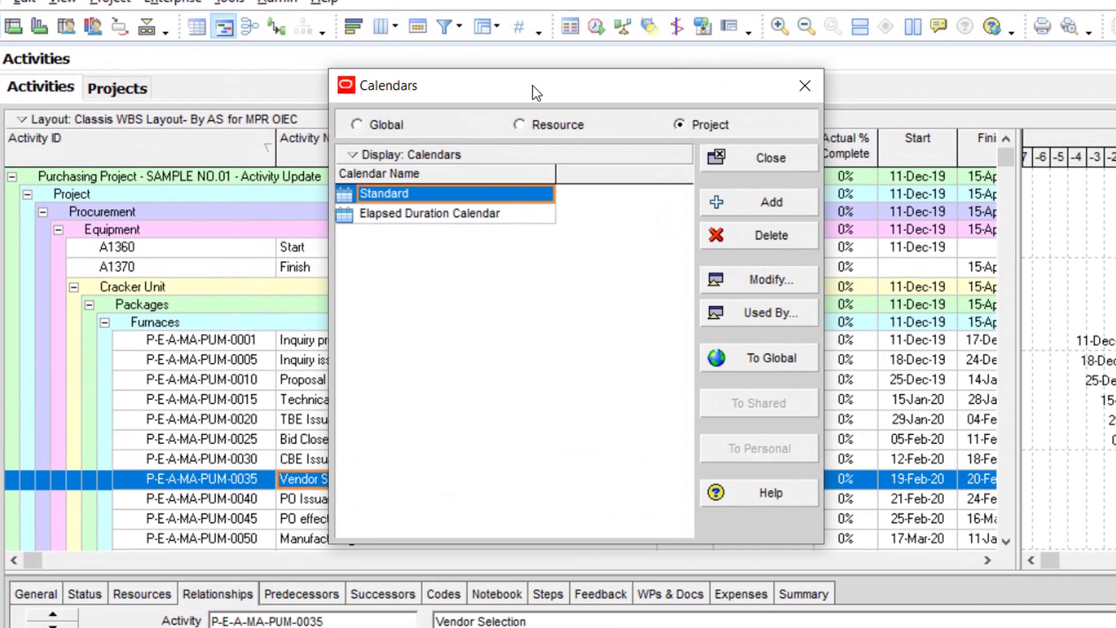
drag(570, 89, 664, 118)
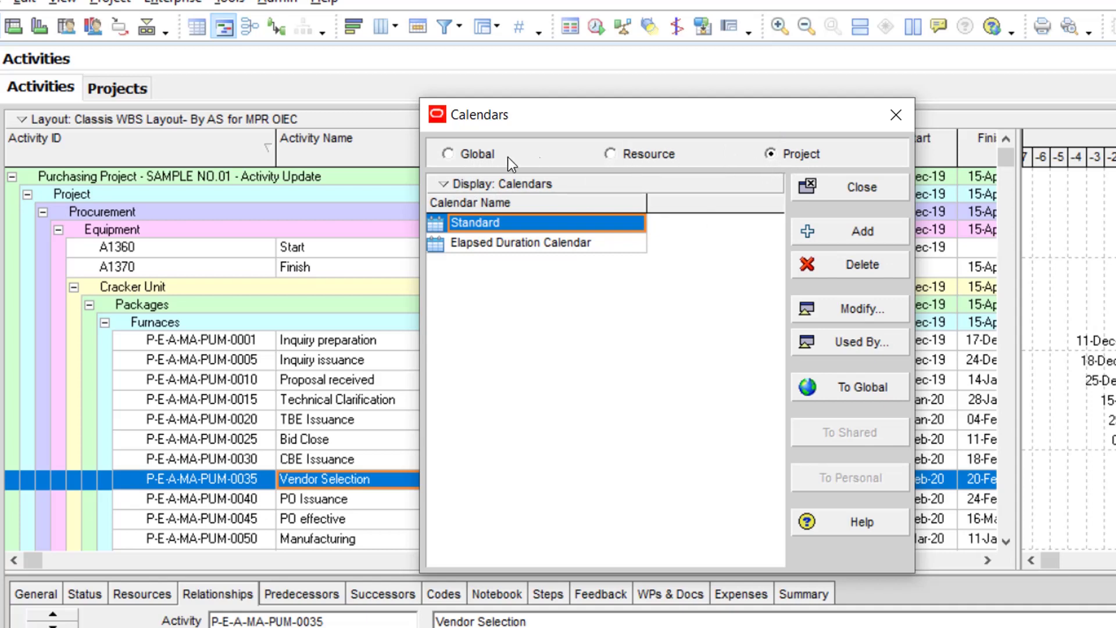
Review the list of global calendars.
click(476, 152)
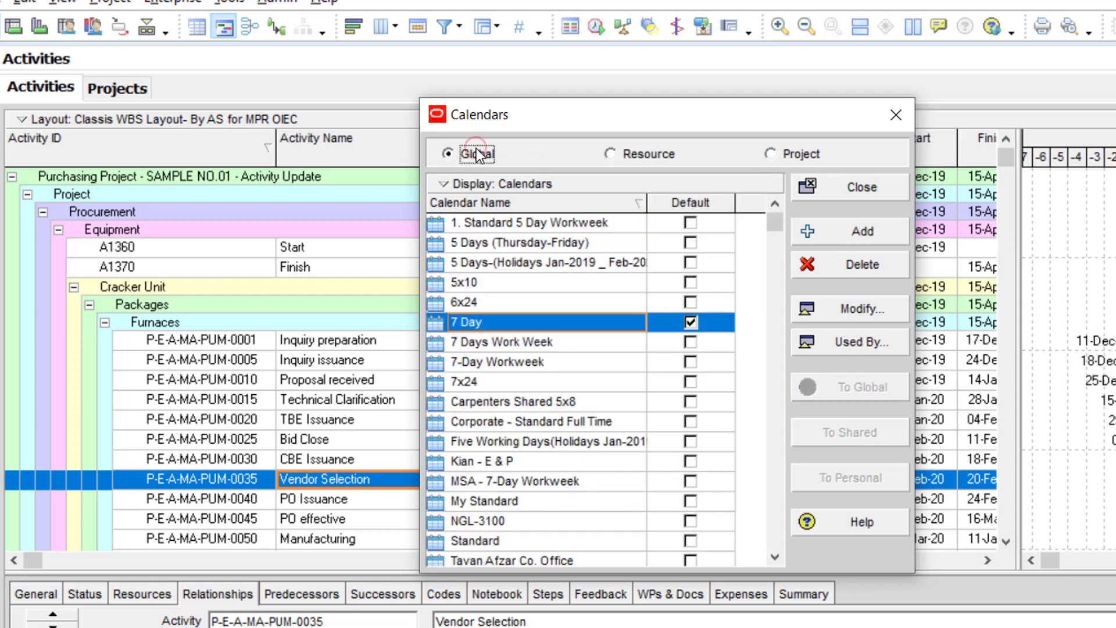
click(507, 401)
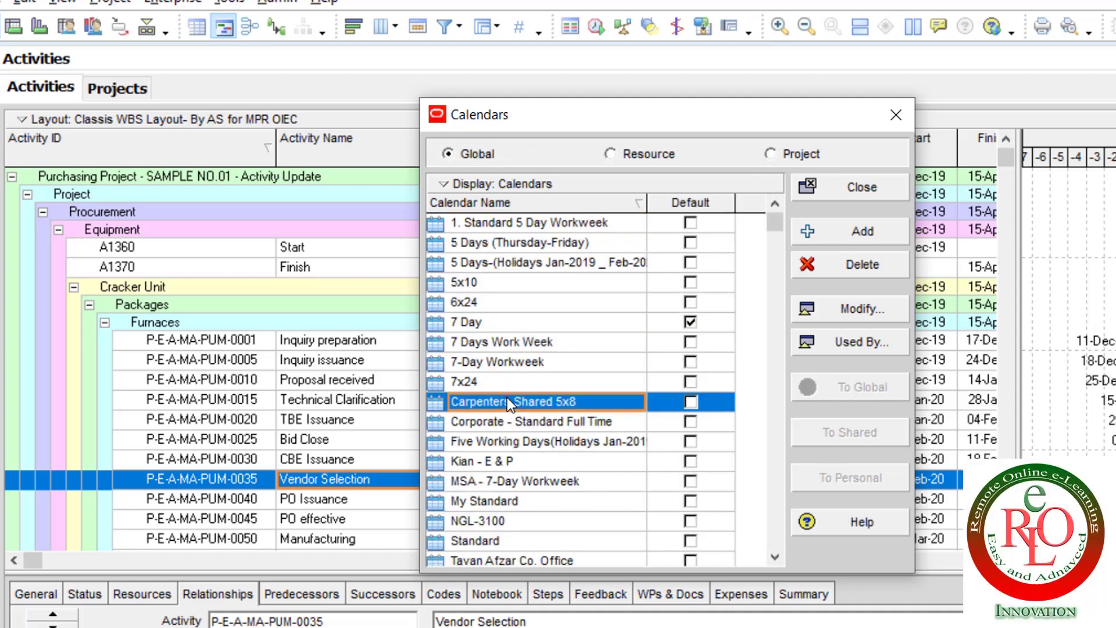
scroll(507, 397, down, 2)
scroll(507, 398, up, 2)
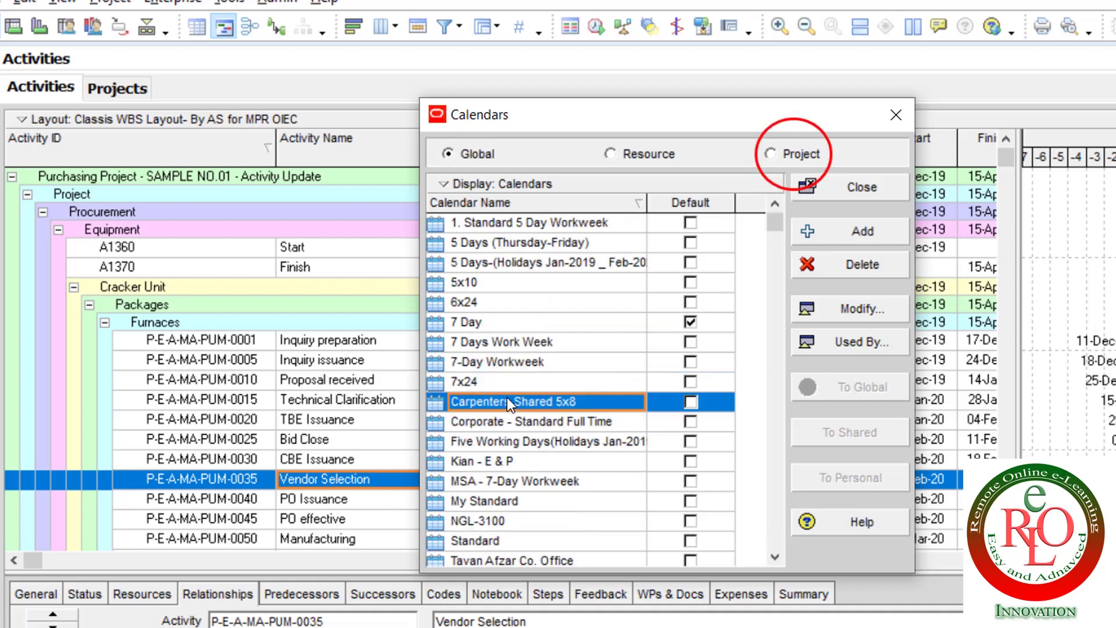
Add a project calendar copied from the global 7 Day calendar and name it NEW 7 DAYS 2020.
click(773, 153)
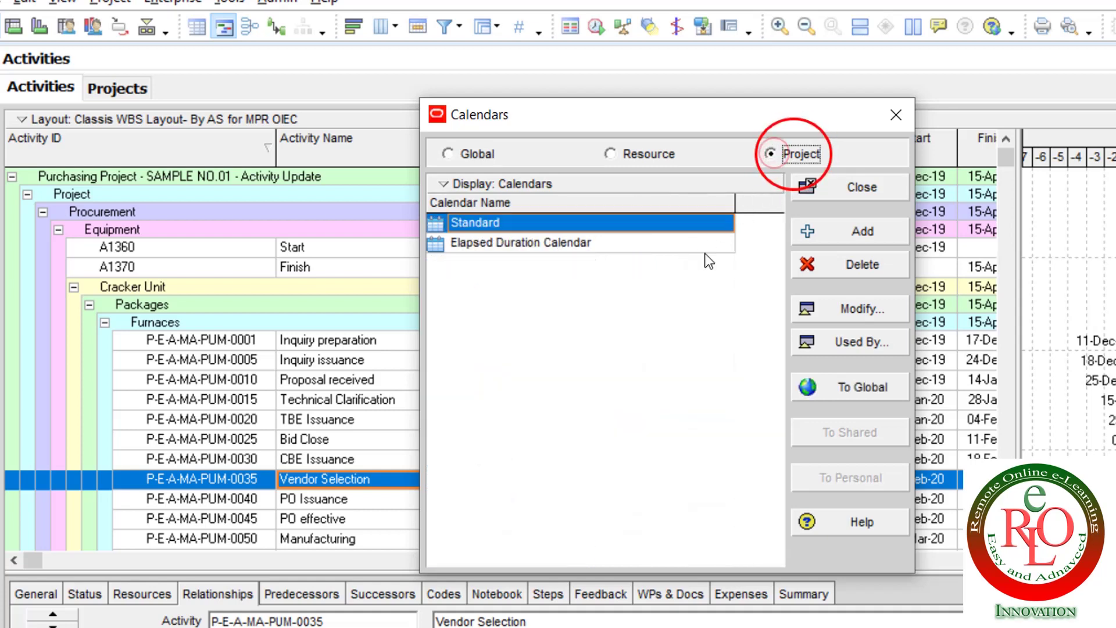
click(630, 336)
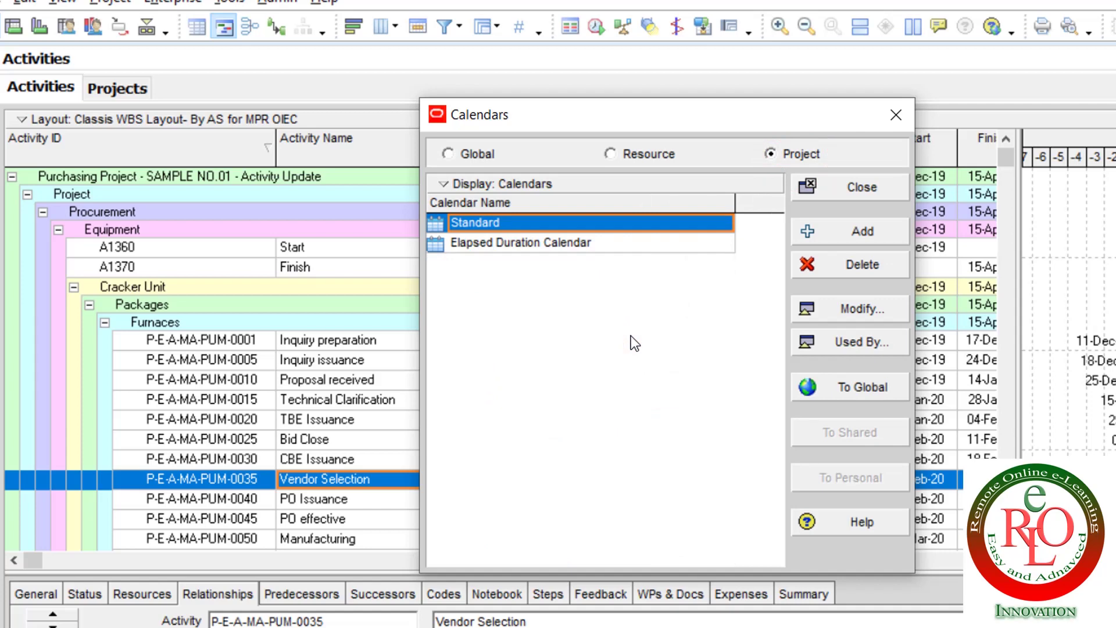
click(835, 233)
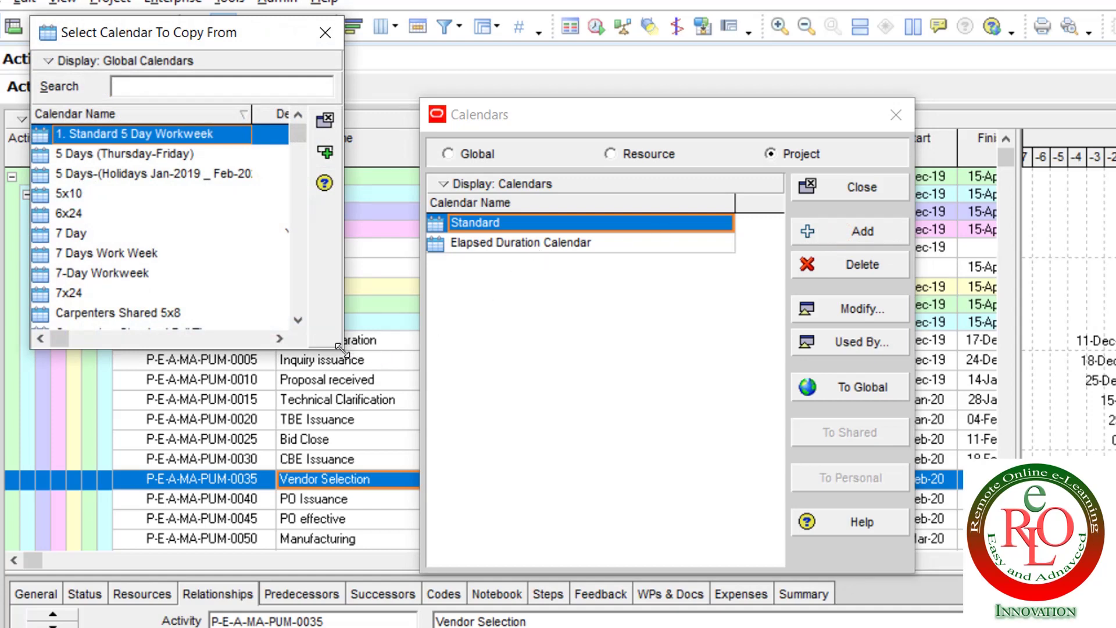
drag(343, 349, 403, 531)
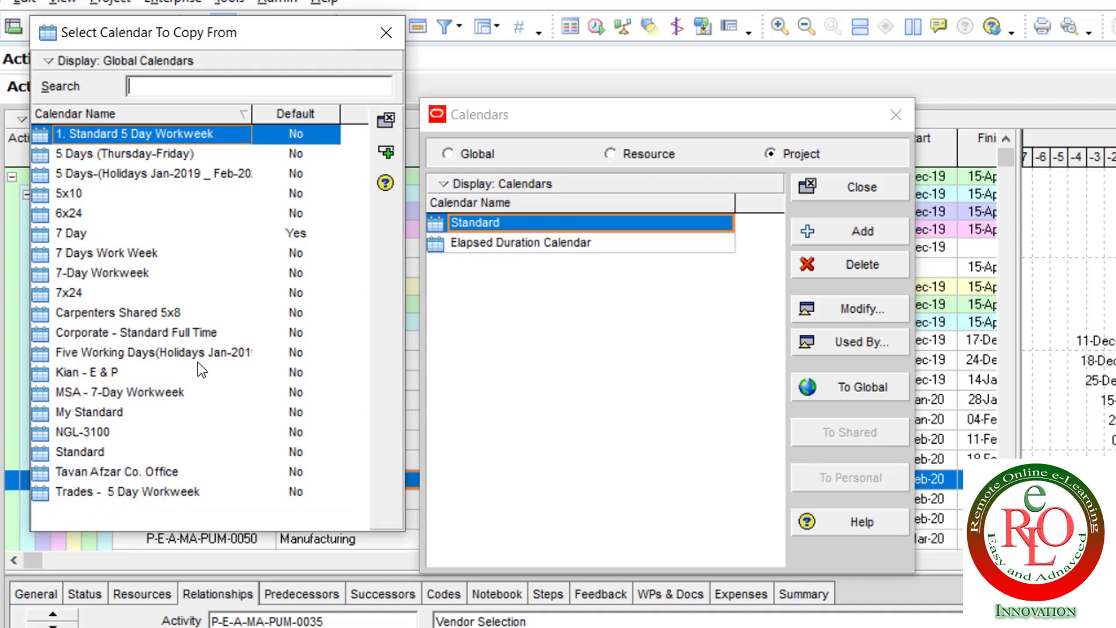
click(103, 231)
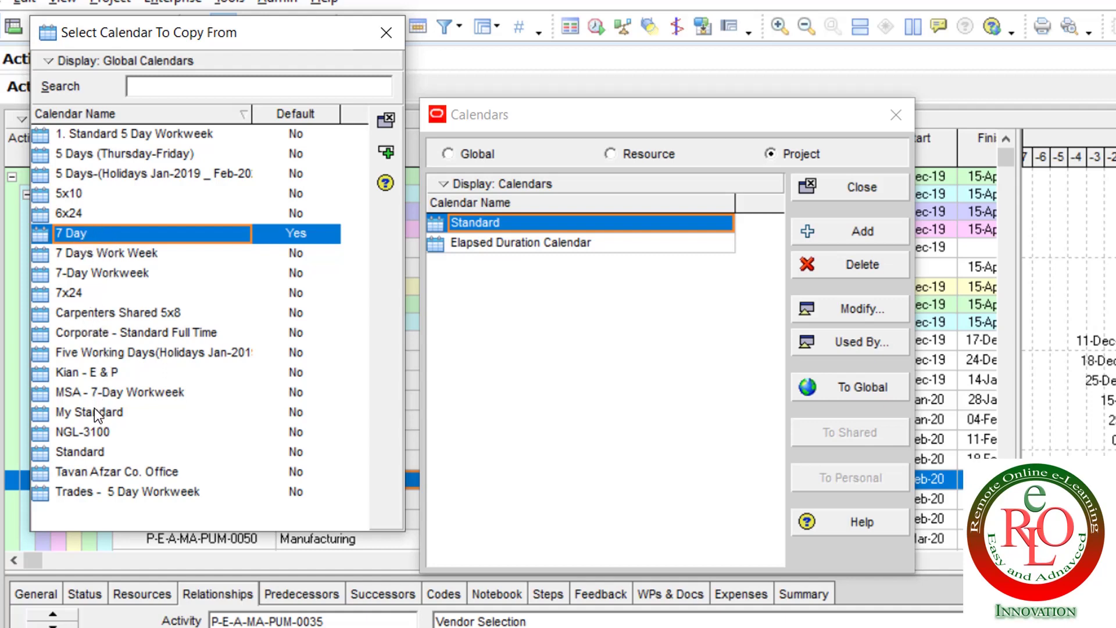
click(392, 159)
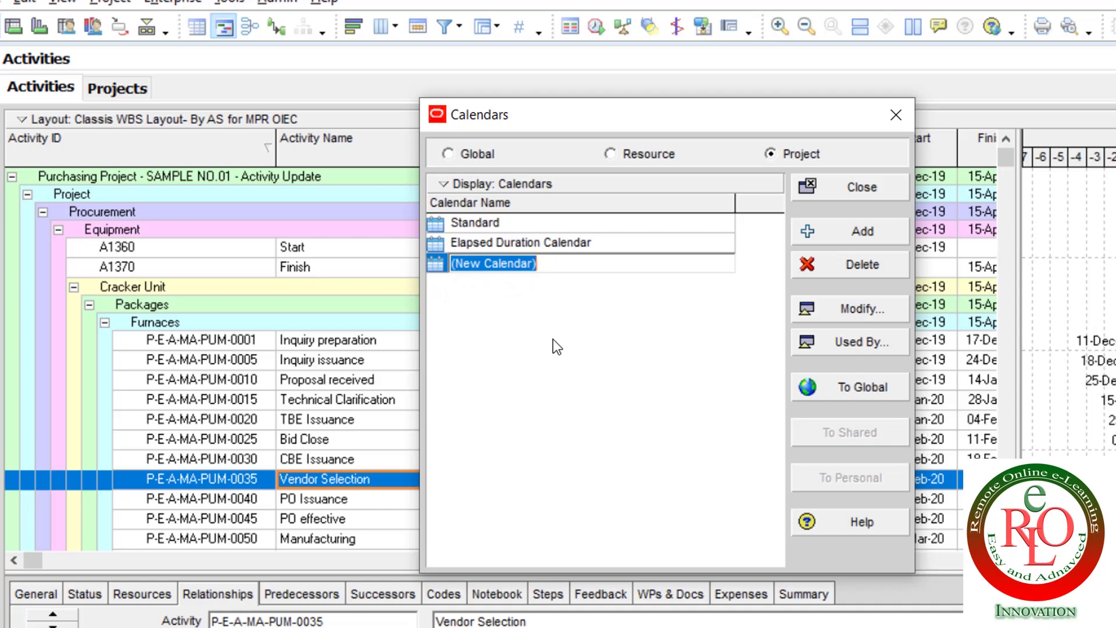
text(NEW )
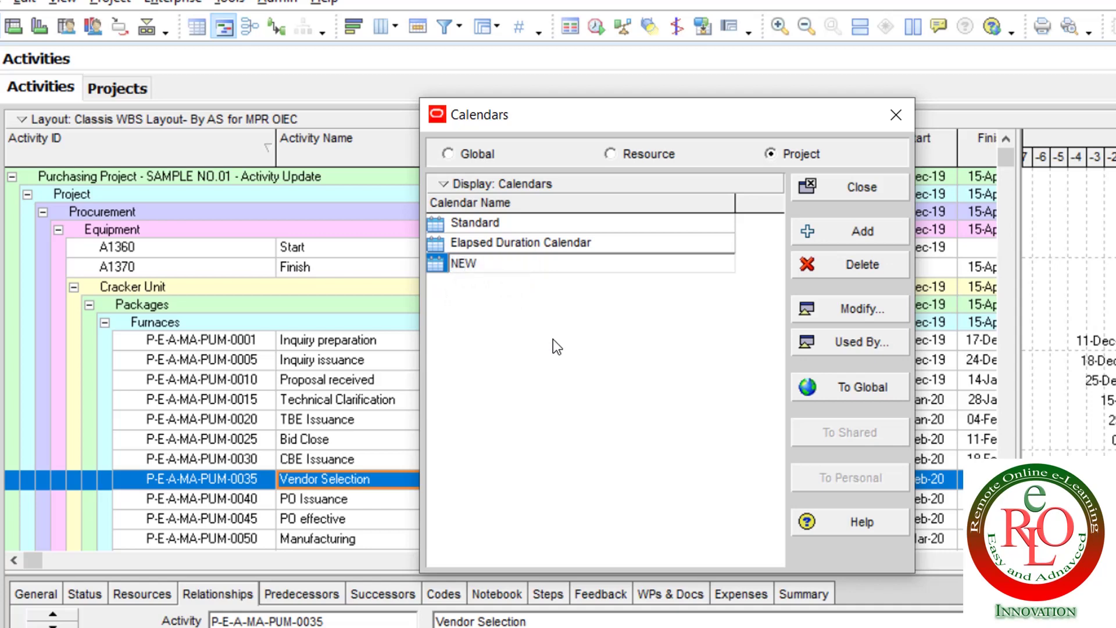
text(7 DAYS 2020)
key(Return)
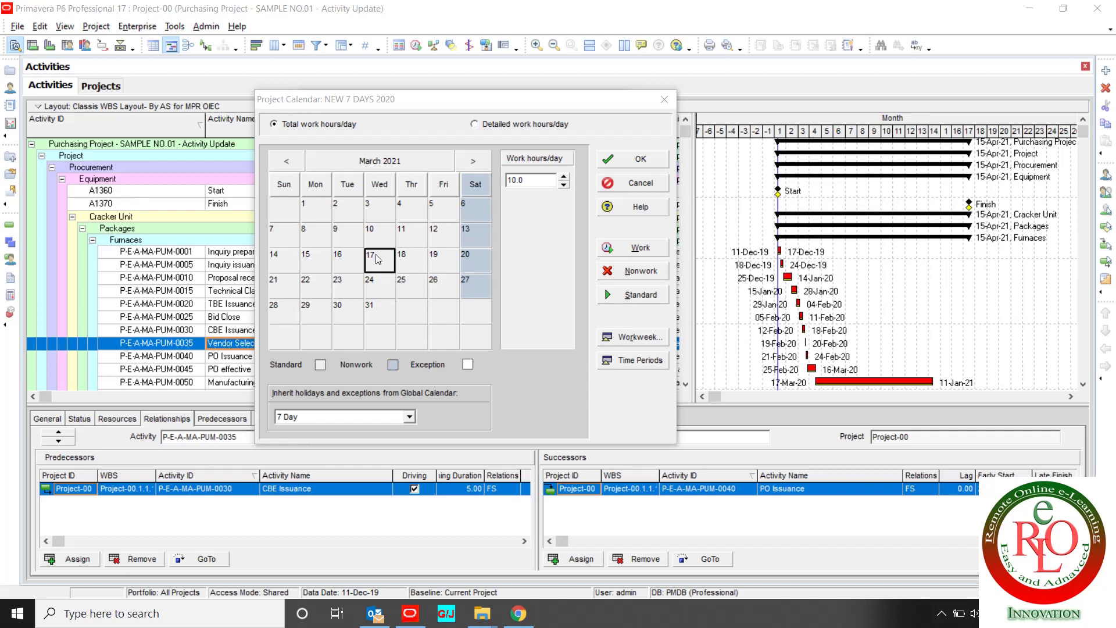
Set the total work hours of 7 March 2021 to 8 in the new calendar and accept the changes.
click(339, 257)
click(310, 263)
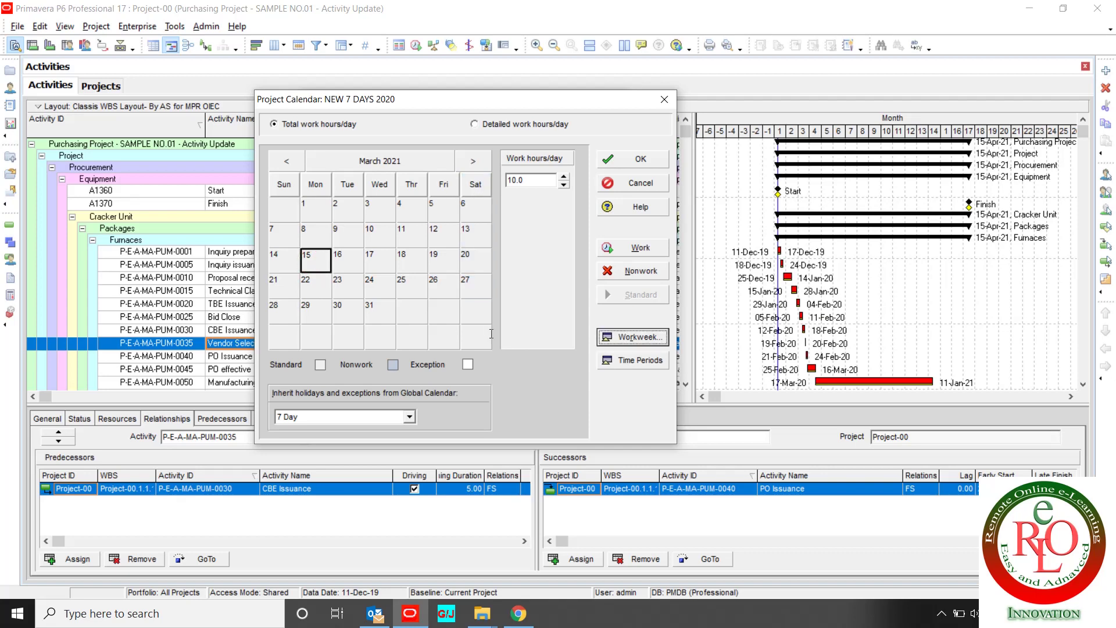
click(329, 276)
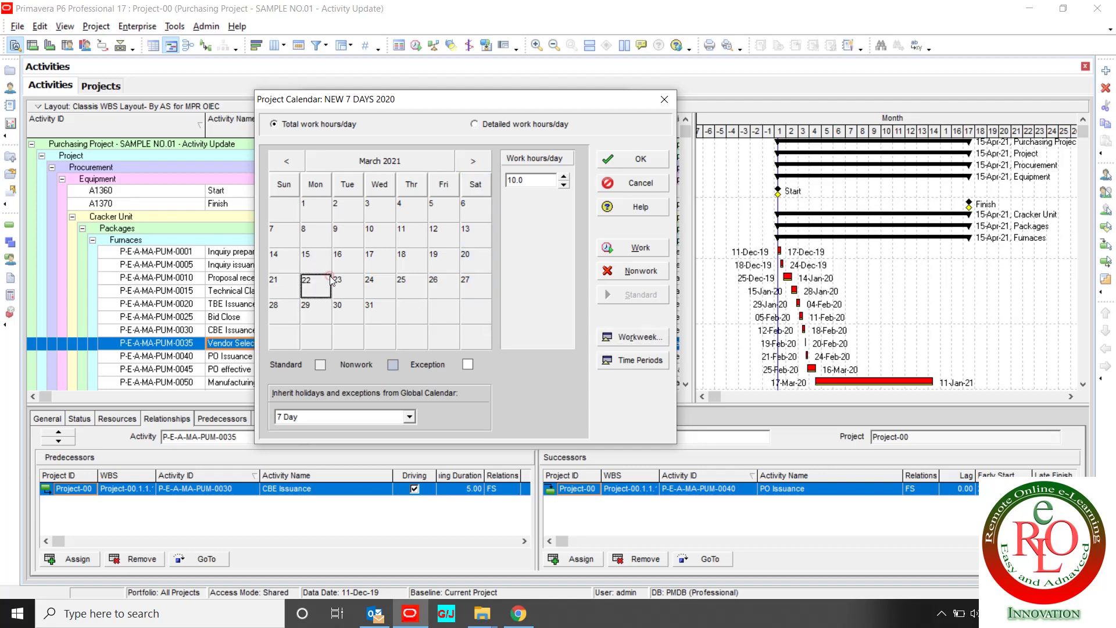
click(281, 256)
click(285, 236)
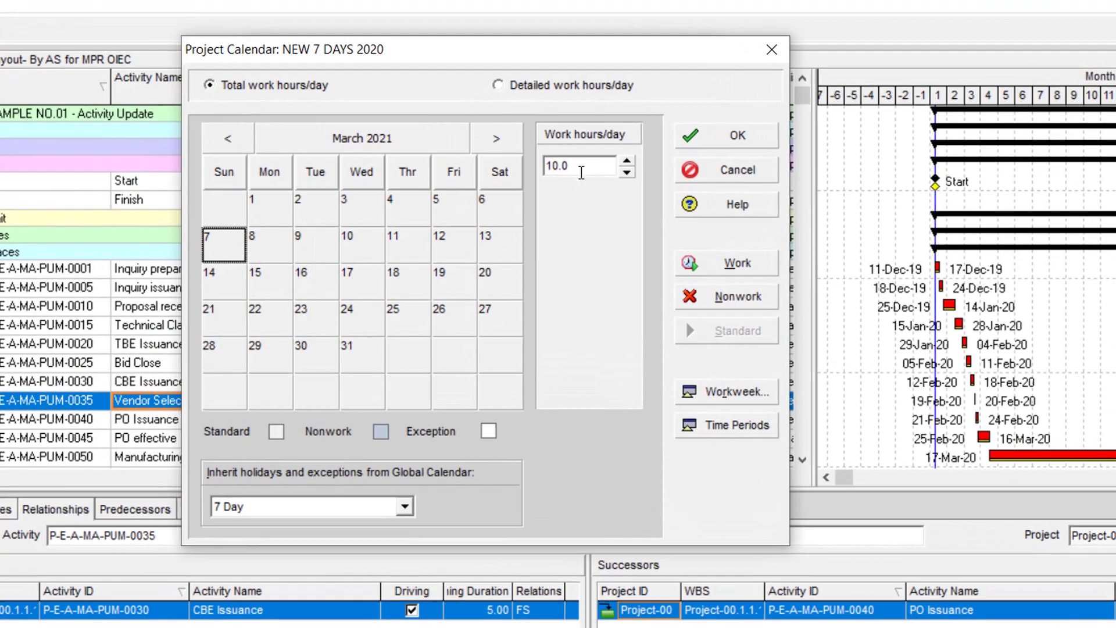
double_click(581, 173)
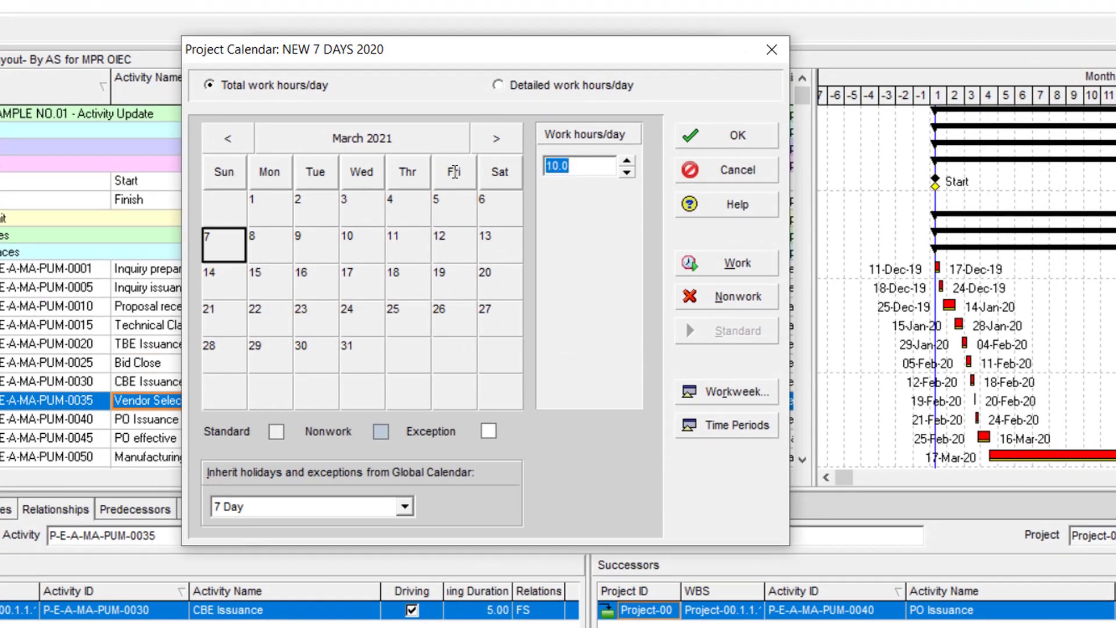
text(8)
key(Return)
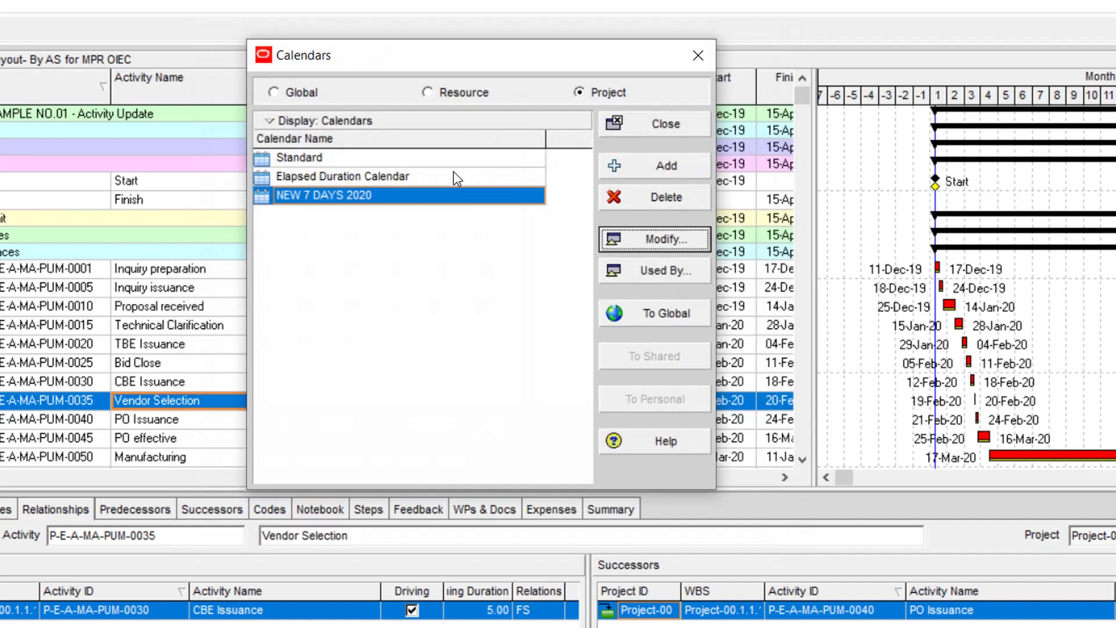
Reopen the NEW 7 DAYS 2020 calendar and set the total work hours of 19 June 2020 to 8.
click(619, 243)
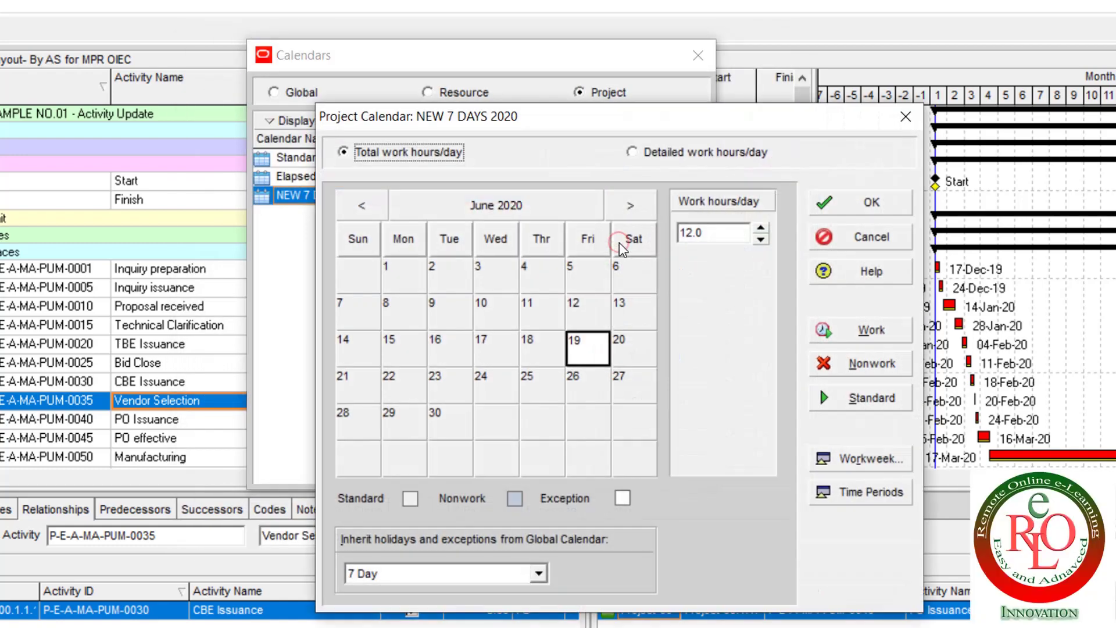
click(537, 350)
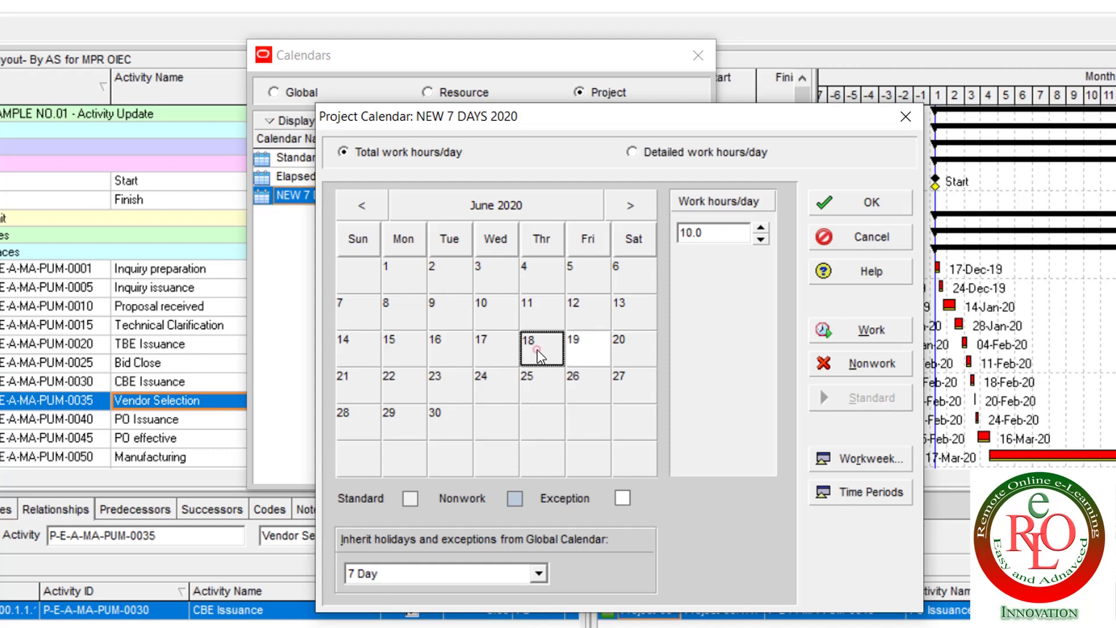
click(582, 361)
click(711, 238)
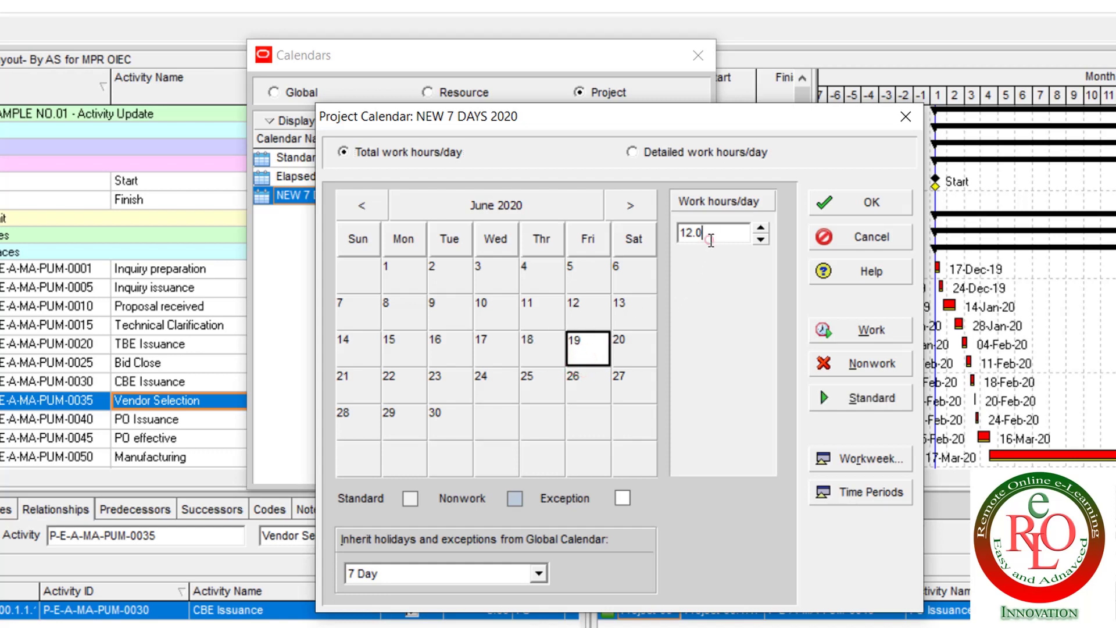
double_click(710, 239)
text(8)
click(552, 355)
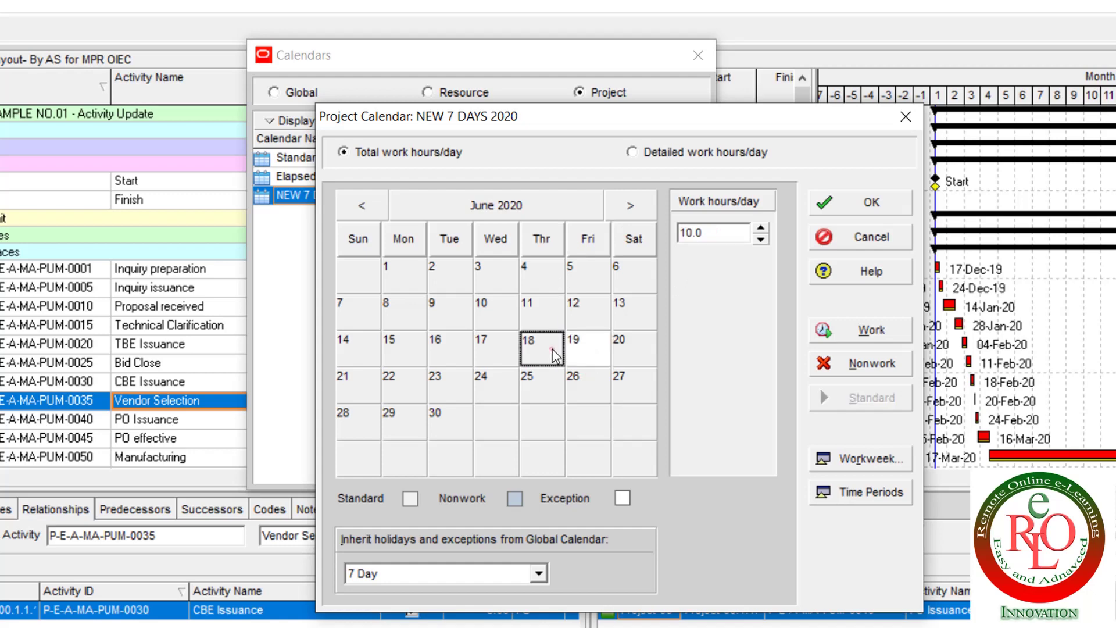
click(583, 360)
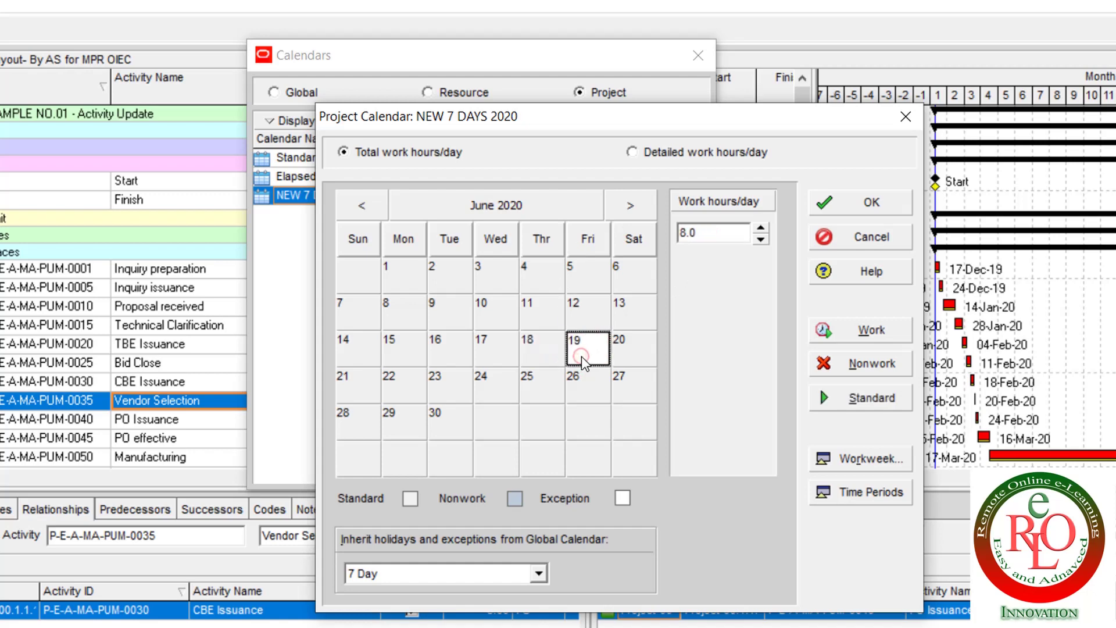
Using detailed work hours, mark 5:00 to 6:30 as work time on 18 June 2020 and accept the calendar.
click(642, 155)
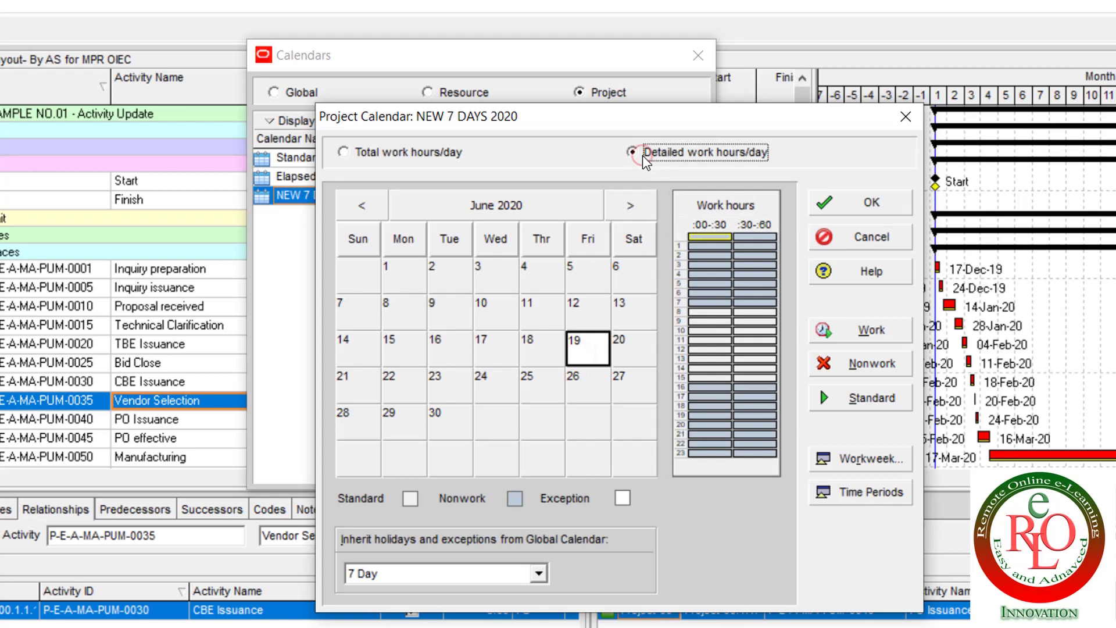
click(723, 303)
click(529, 356)
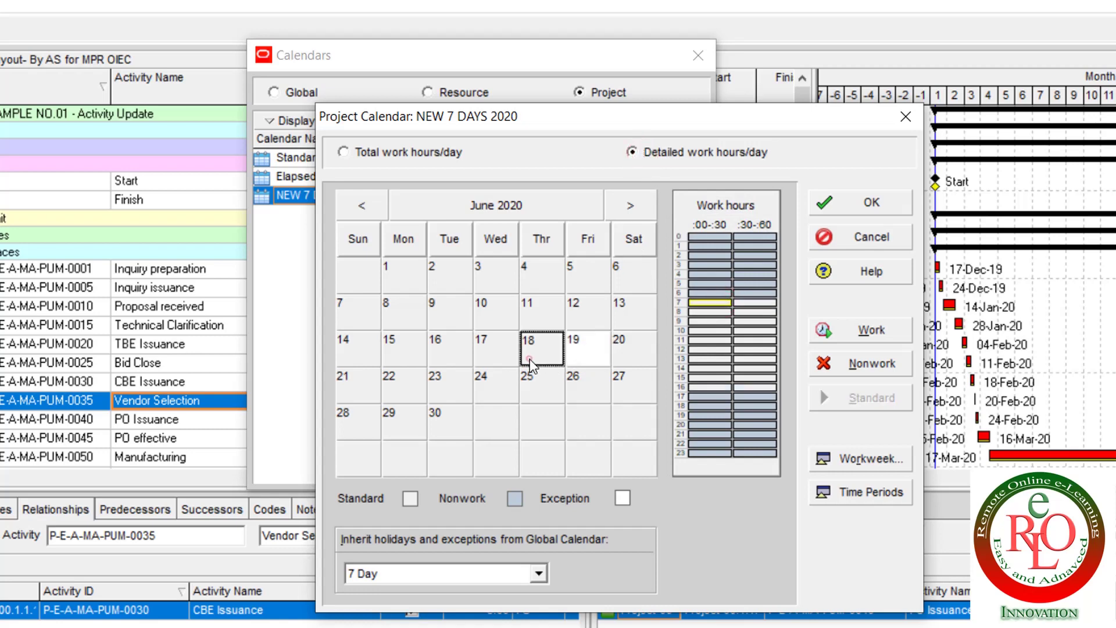
click(719, 293)
click(879, 333)
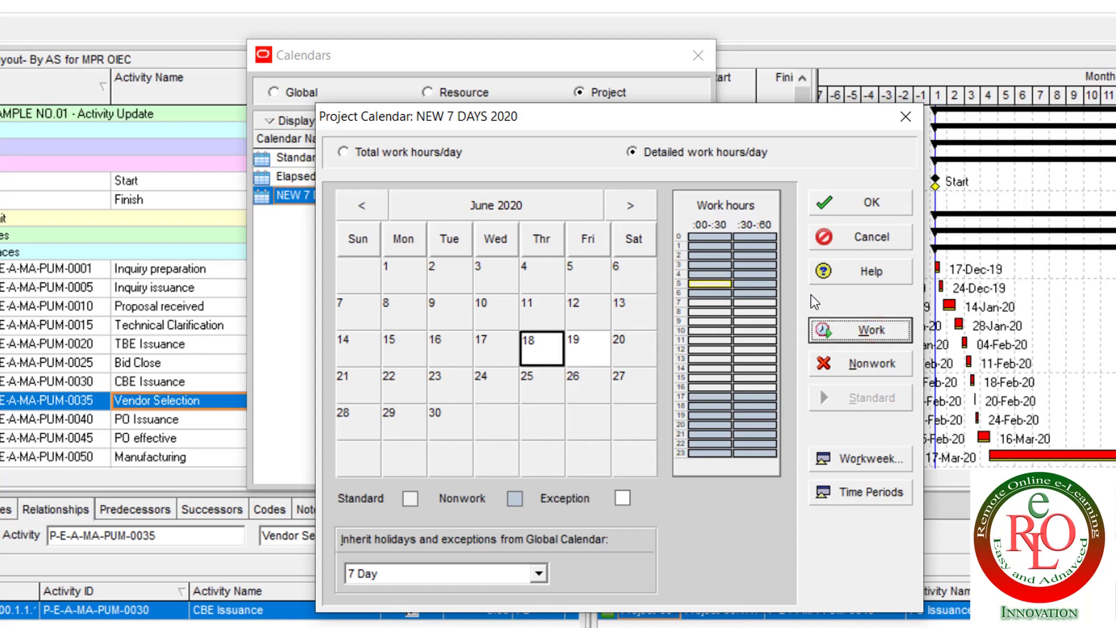
click(755, 284)
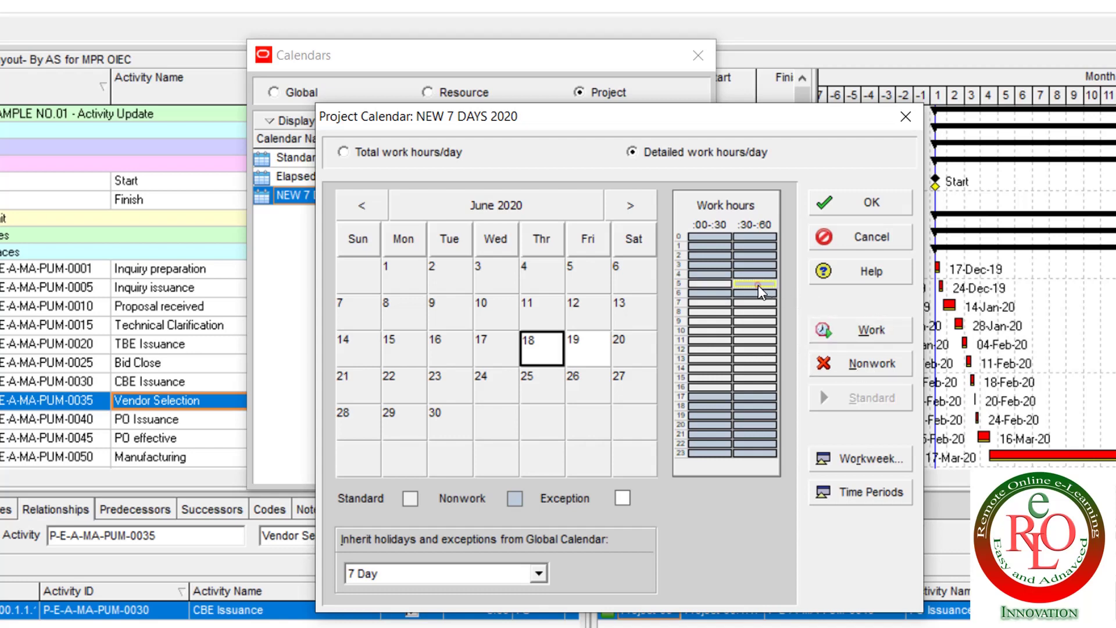
click(872, 337)
click(711, 294)
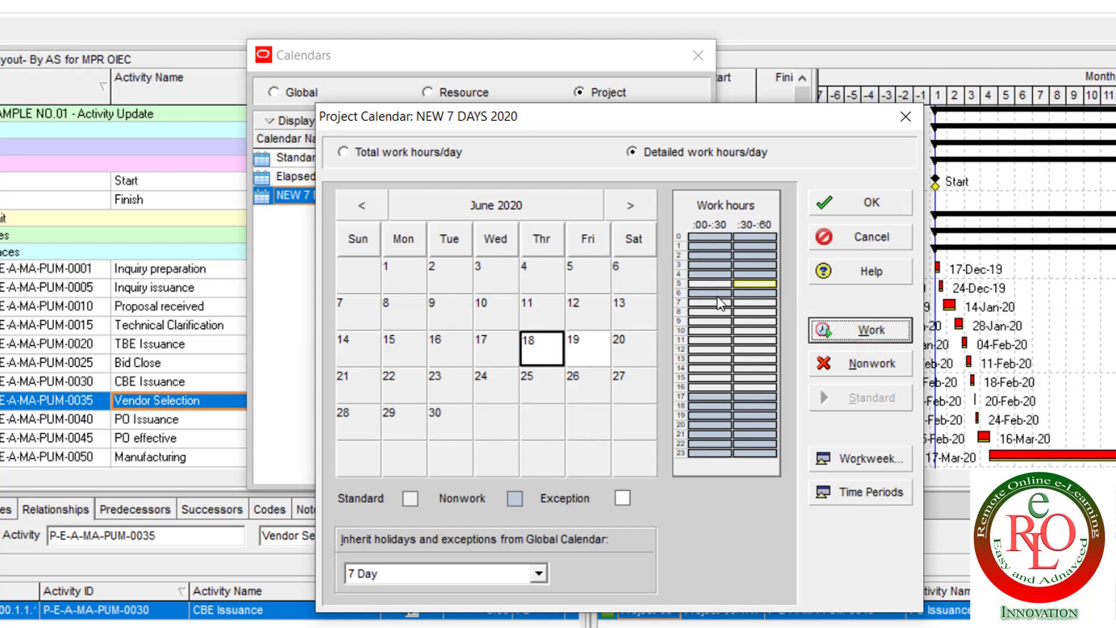
click(872, 330)
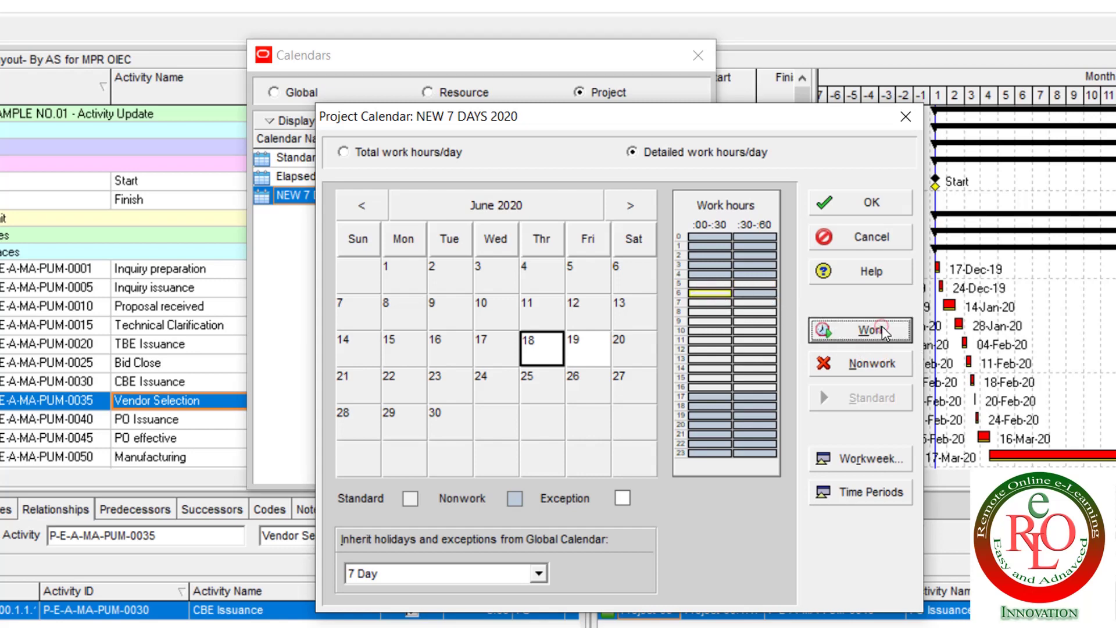
click(872, 204)
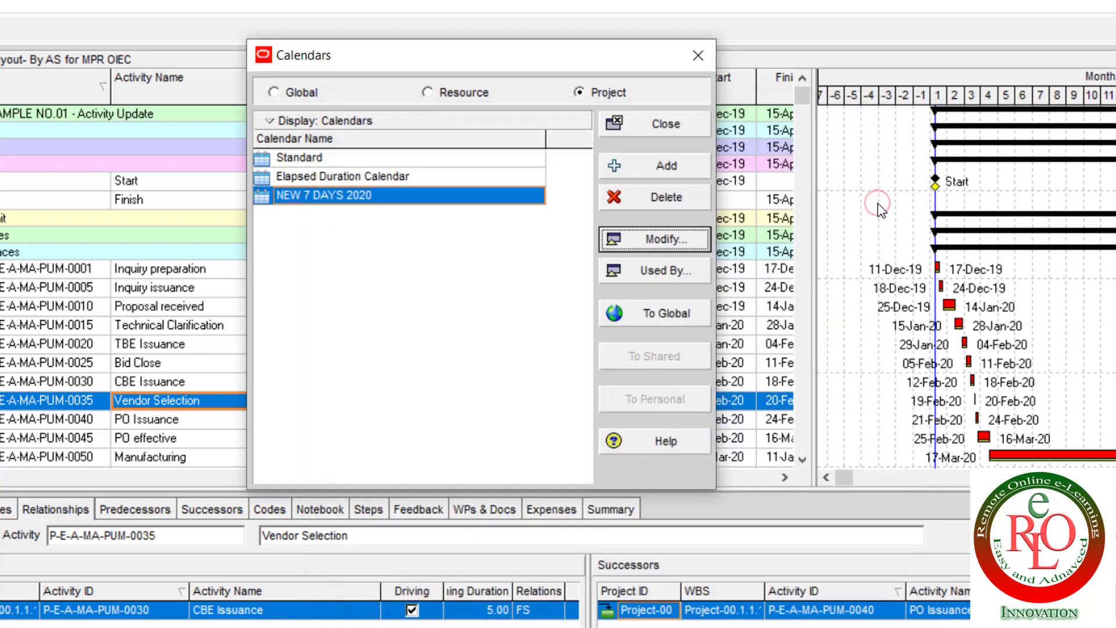
Reopen the NEW 7 DAYS 2020 calendar and examine the detailed and total work hours of 18 June 2020.
click(708, 238)
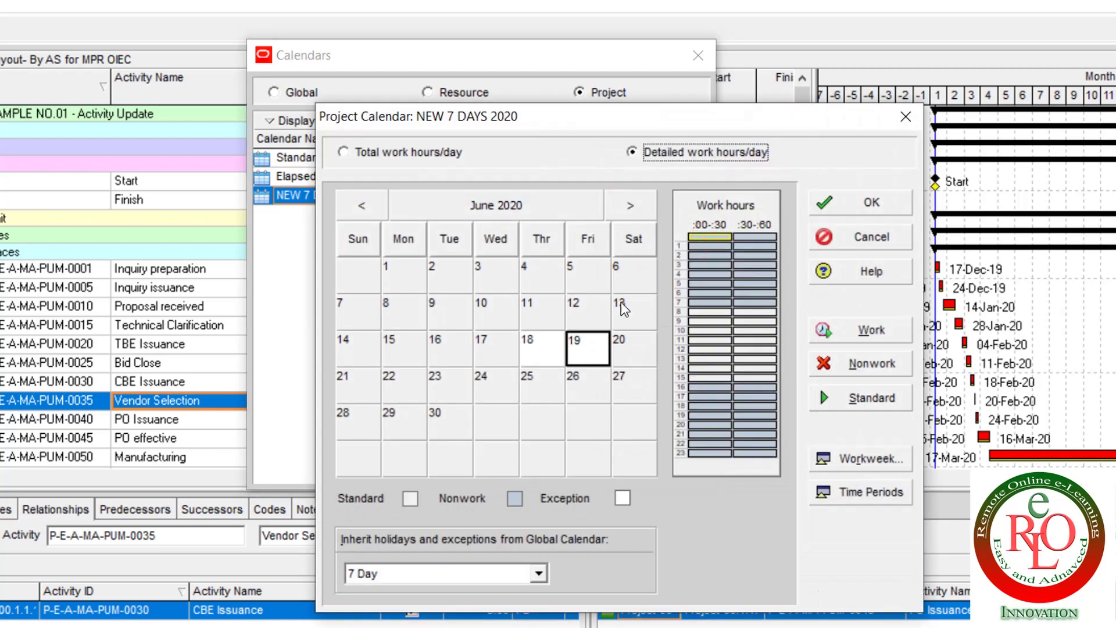
click(548, 351)
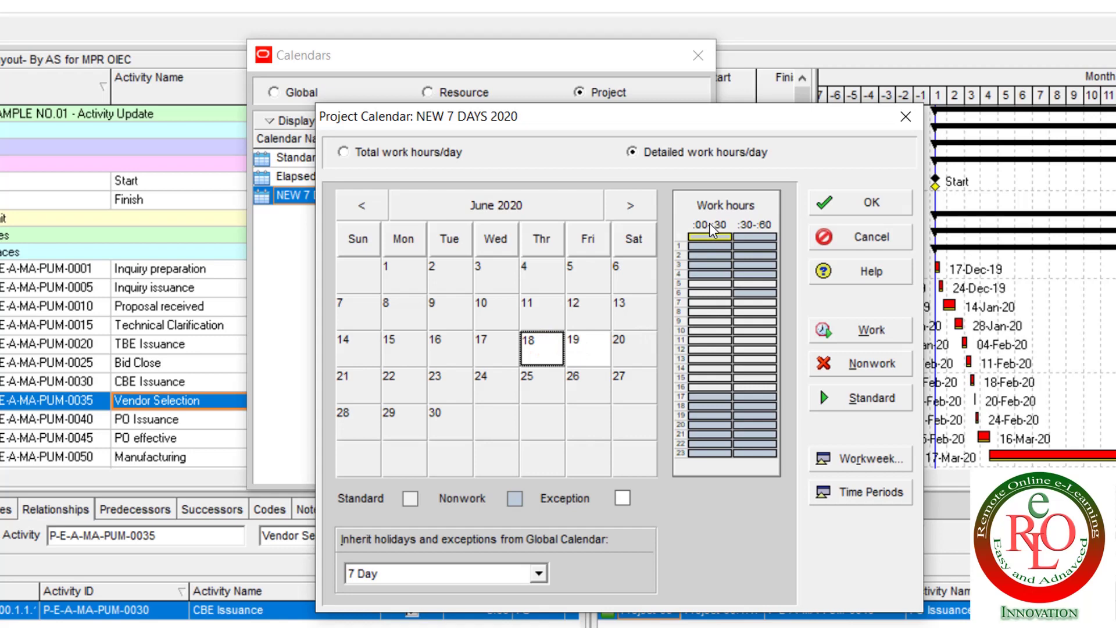
click(755, 291)
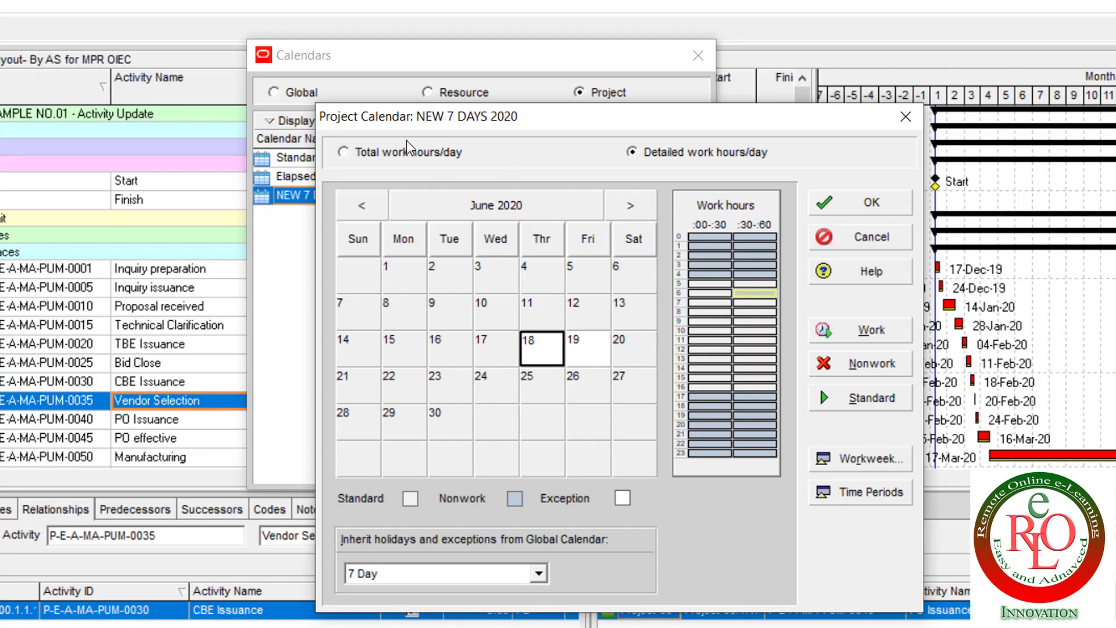
click(362, 152)
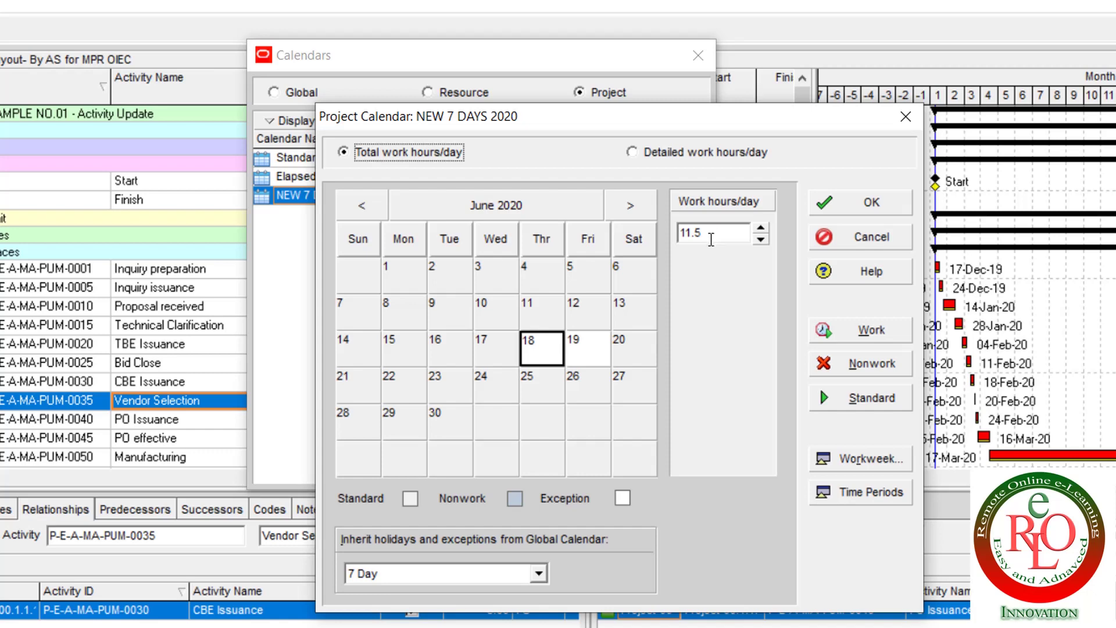
Compare the total work hours per day of 17, 18 and 19 June 2020.
click(499, 352)
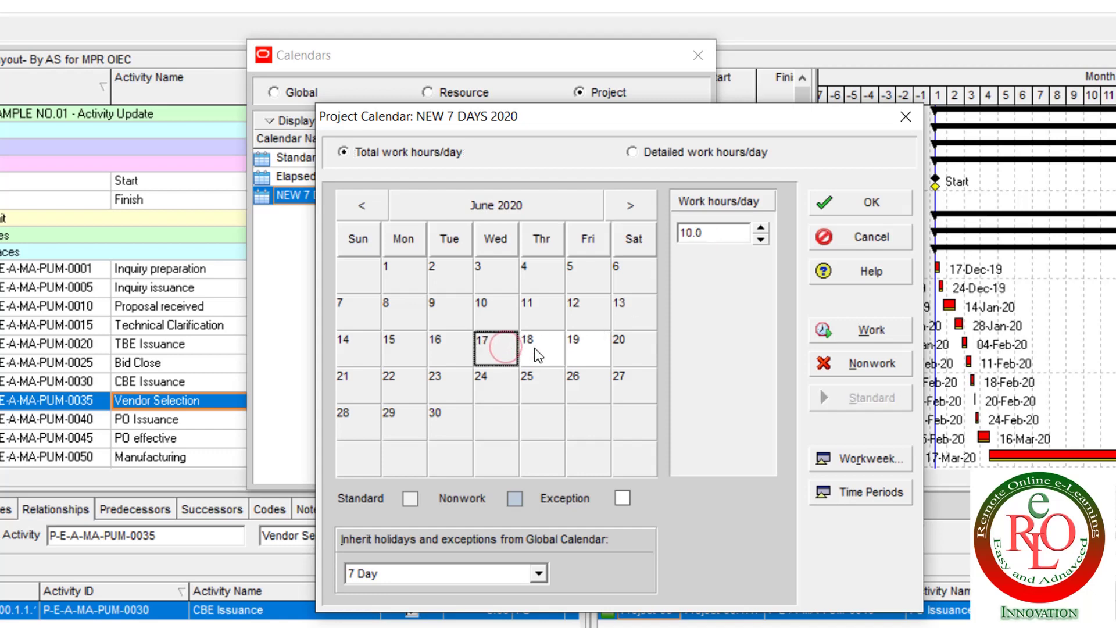
click(535, 352)
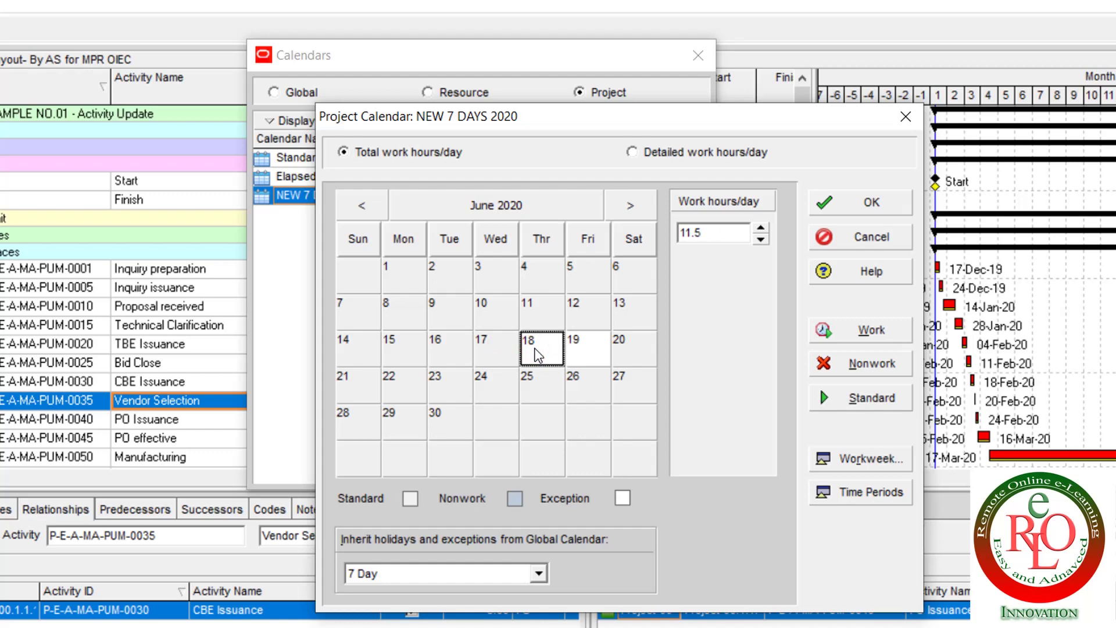
click(588, 354)
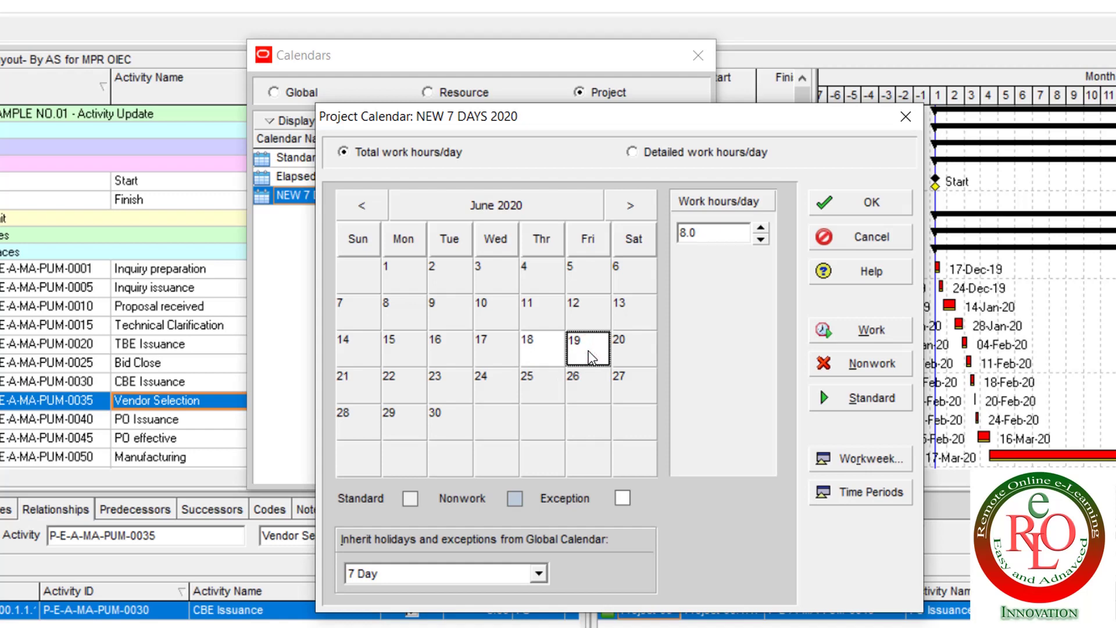
click(497, 341)
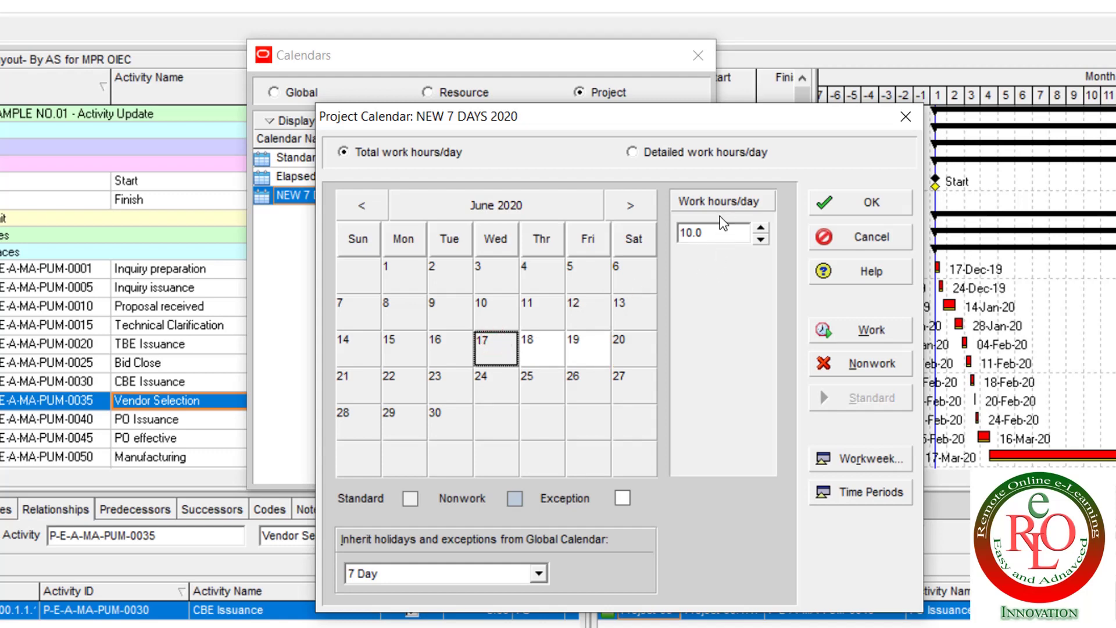
click(524, 358)
key(Right)
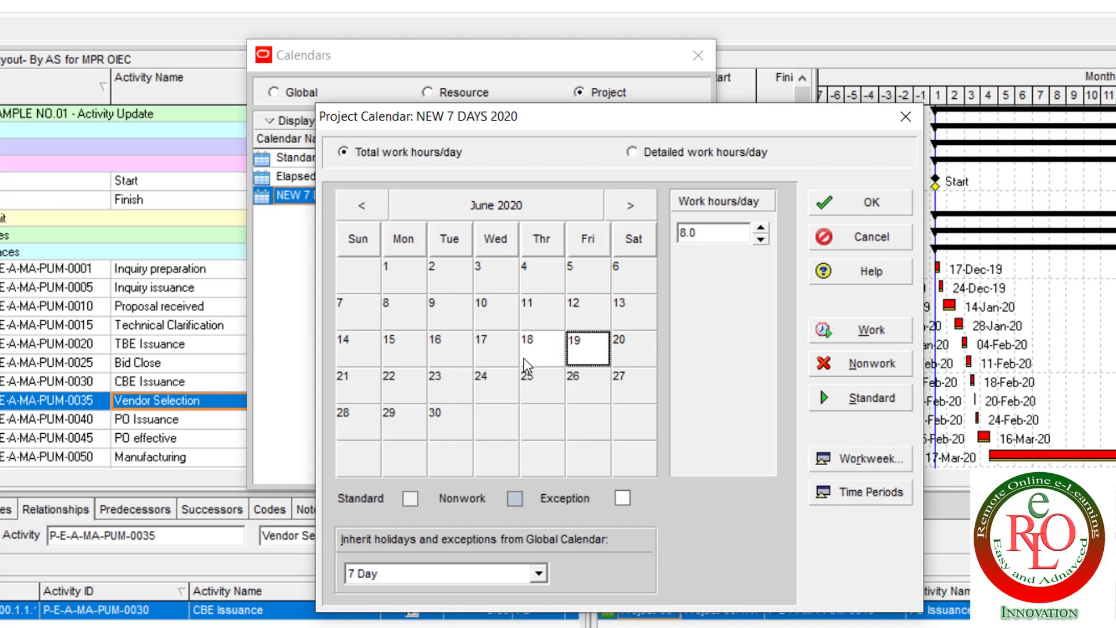
click(524, 358)
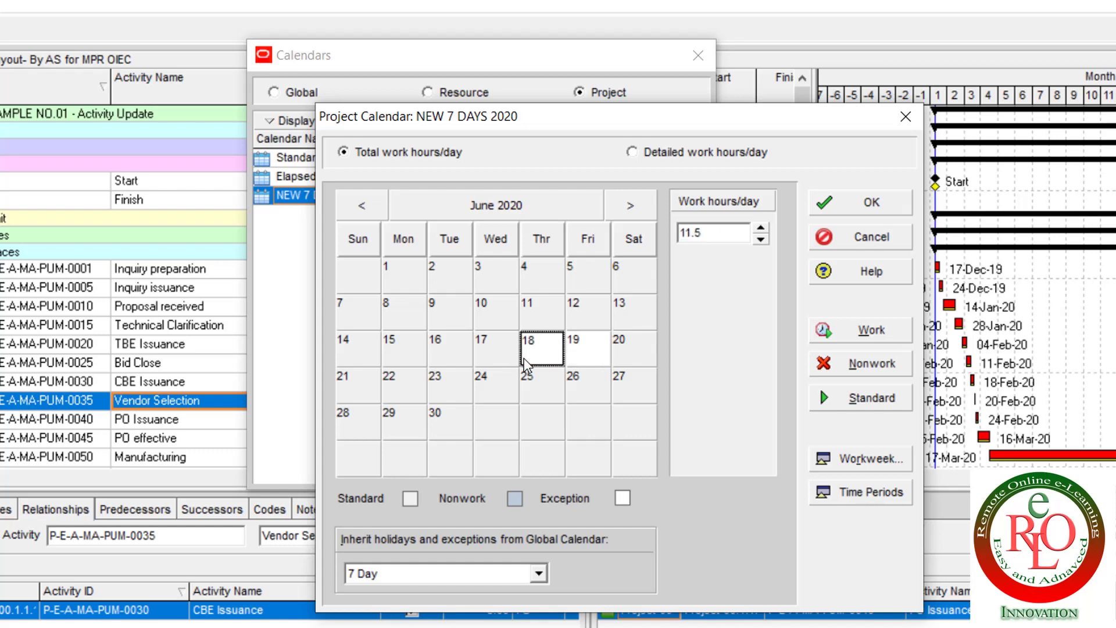
Reset 19 June 2020 to the calendar's standard work hours.
key(Right)
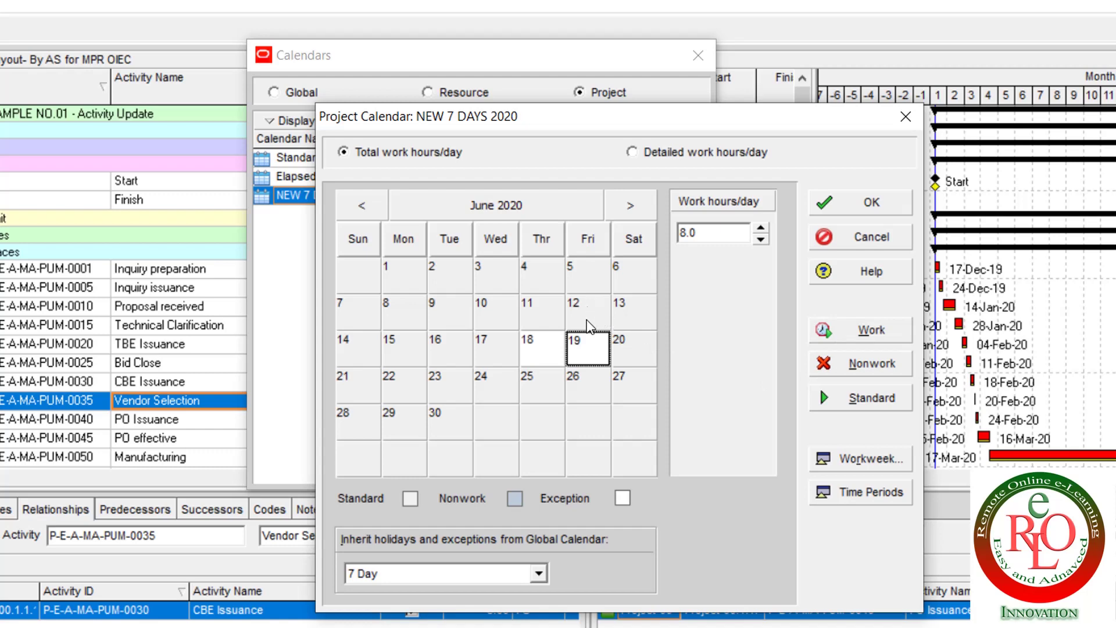
click(842, 395)
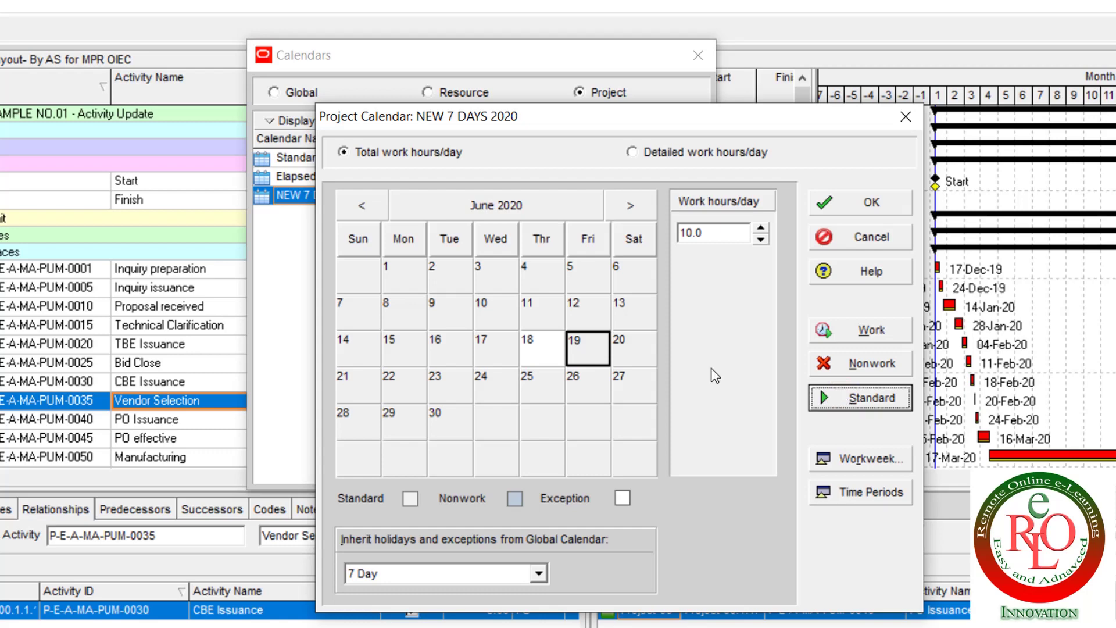
Mark 17 June 2020 as a nonwork day and switch it back to a work day.
click(501, 350)
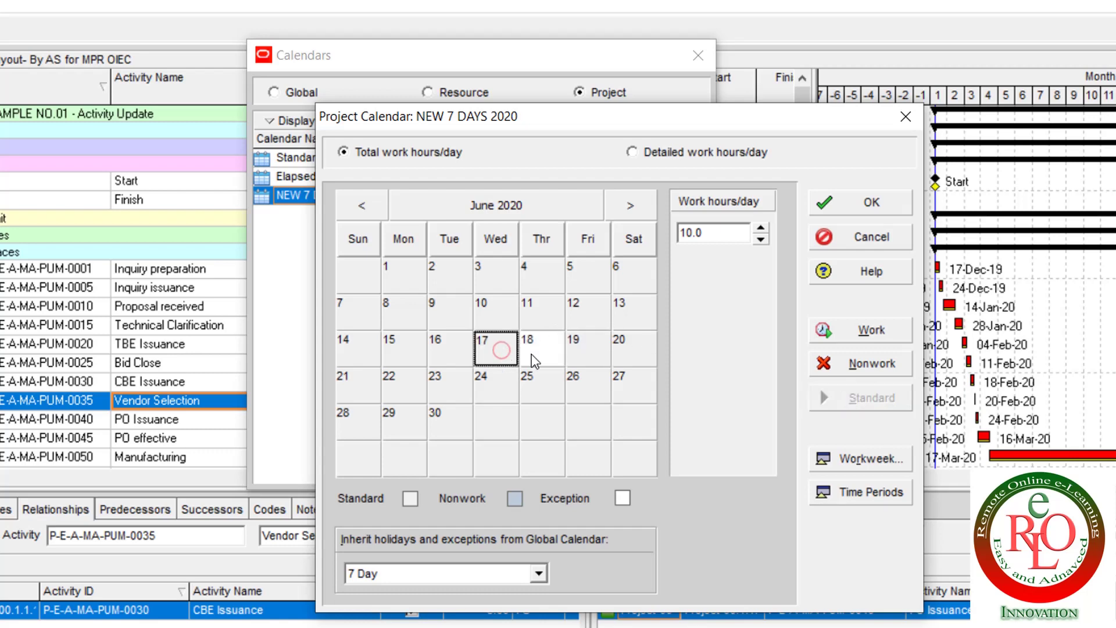
click(857, 368)
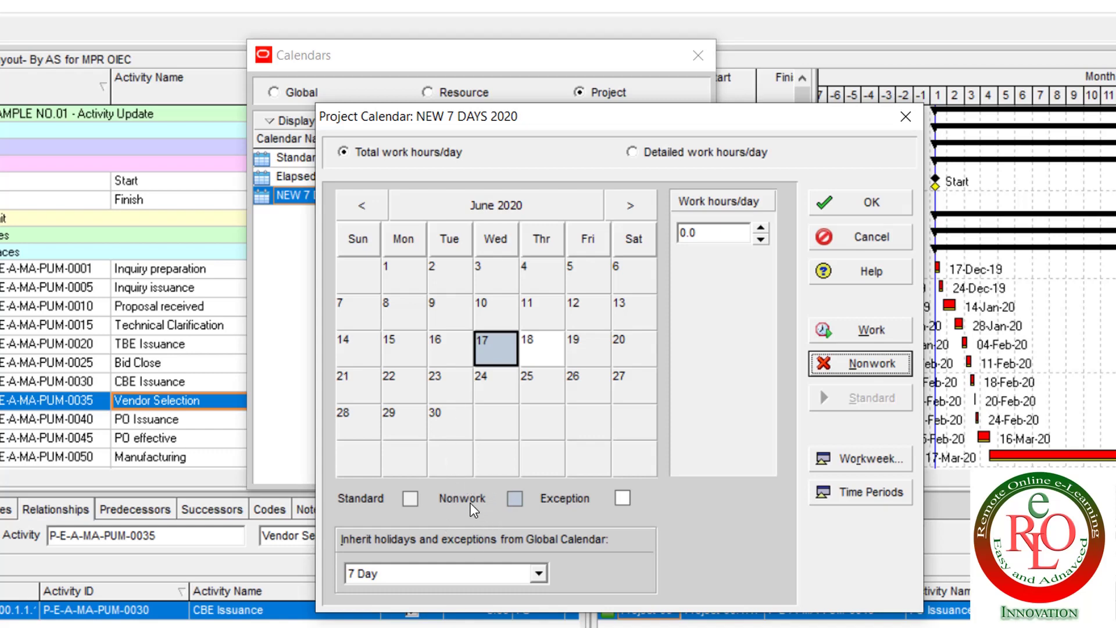
click(847, 334)
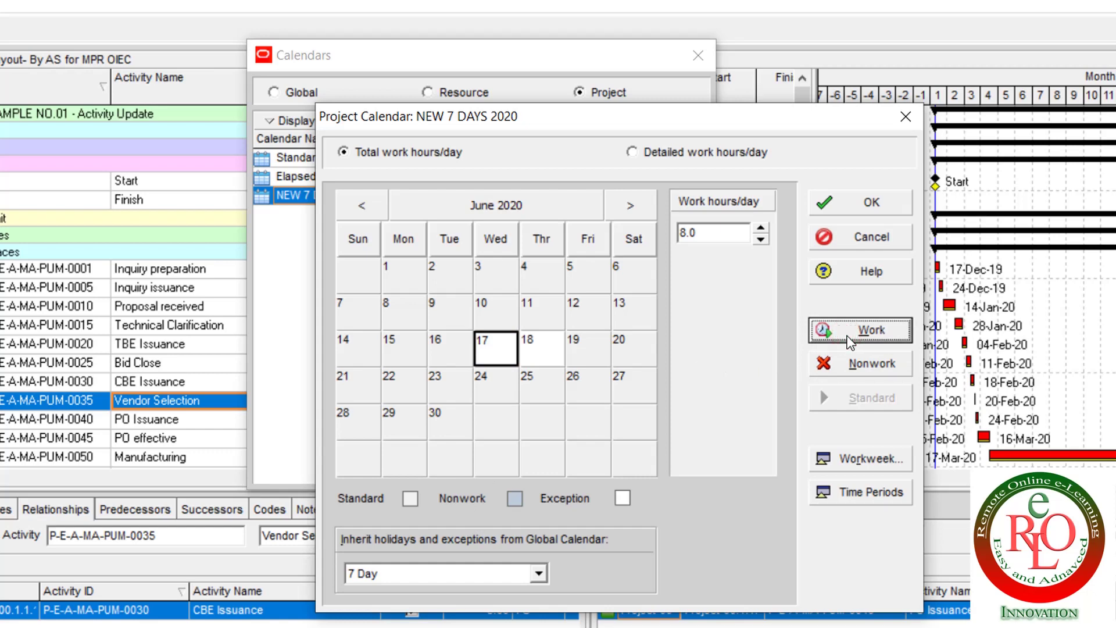
Set the total work hours of 17 June 2020 to 10 and reselect the day to check its status.
click(712, 232)
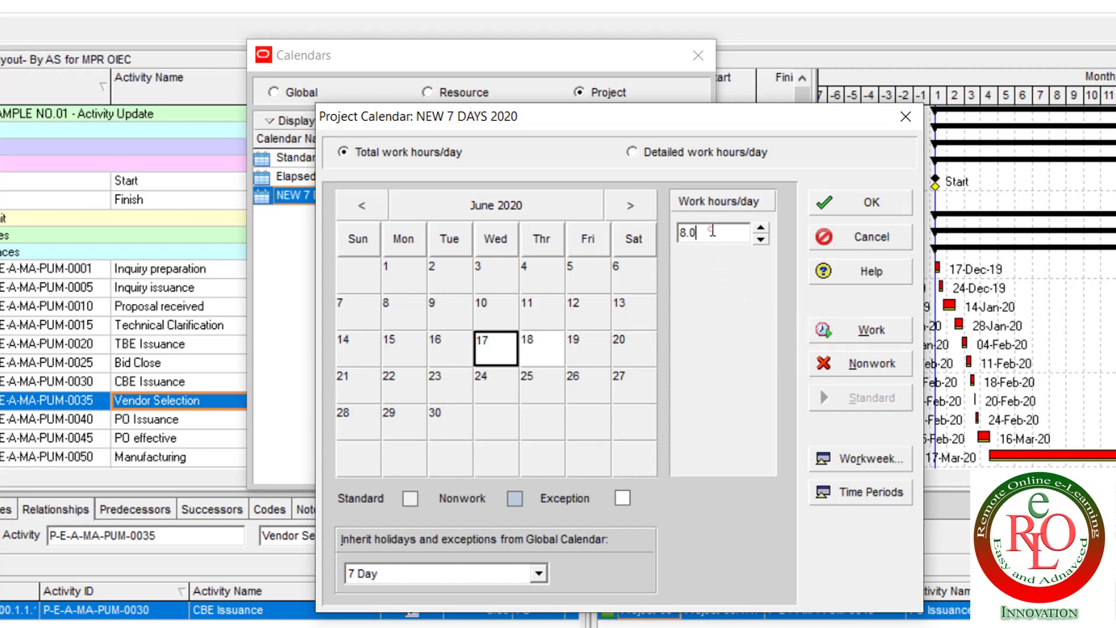
double_click(710, 232)
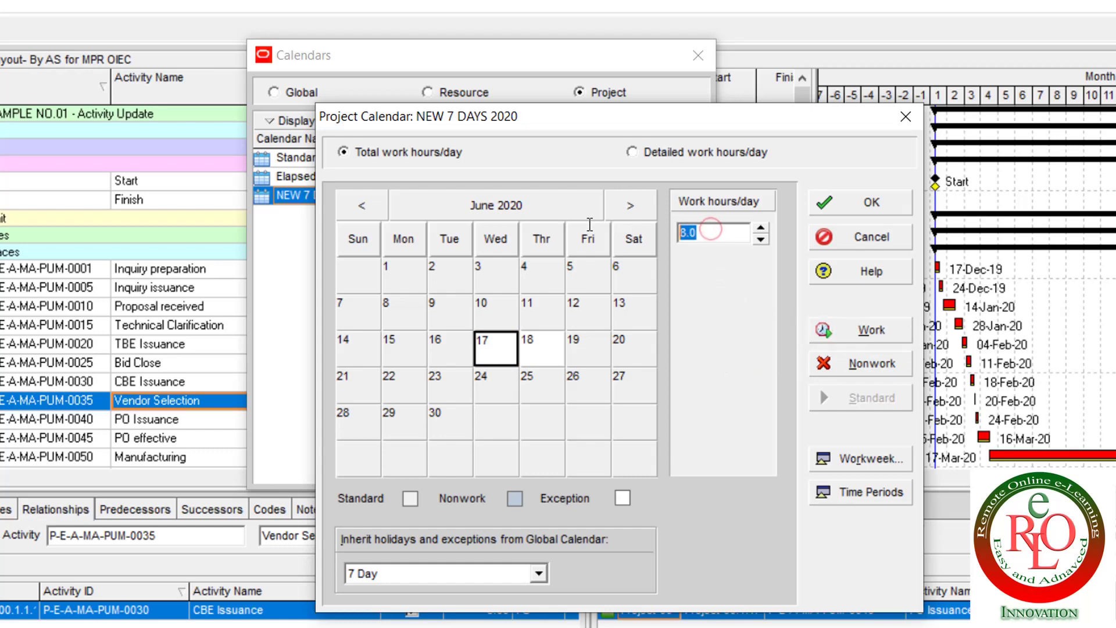
click(439, 342)
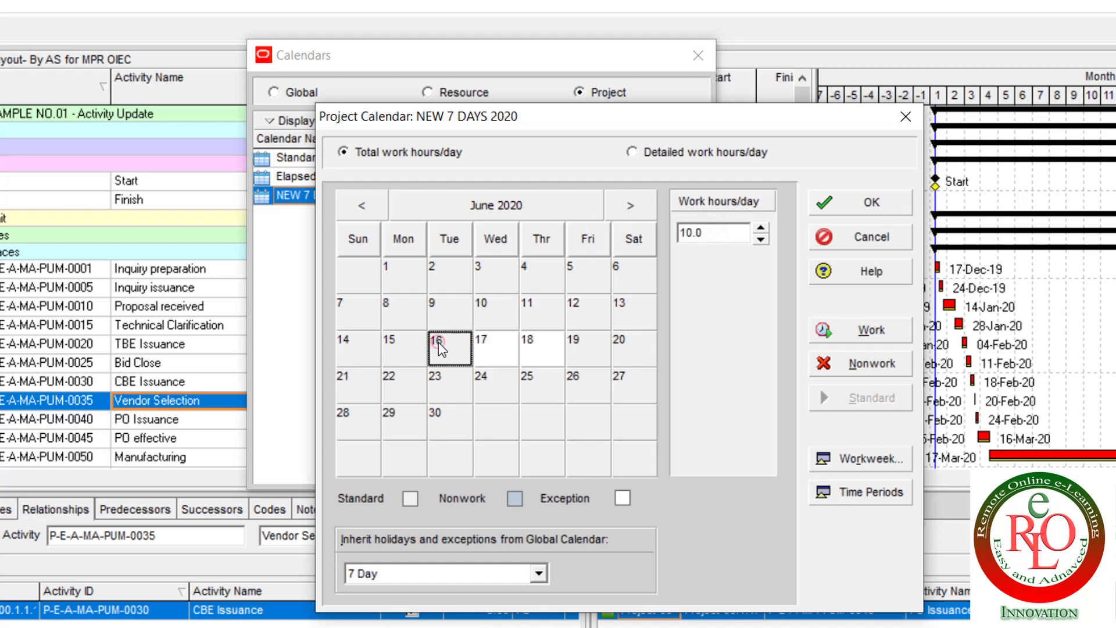
click(476, 352)
double_click(709, 232)
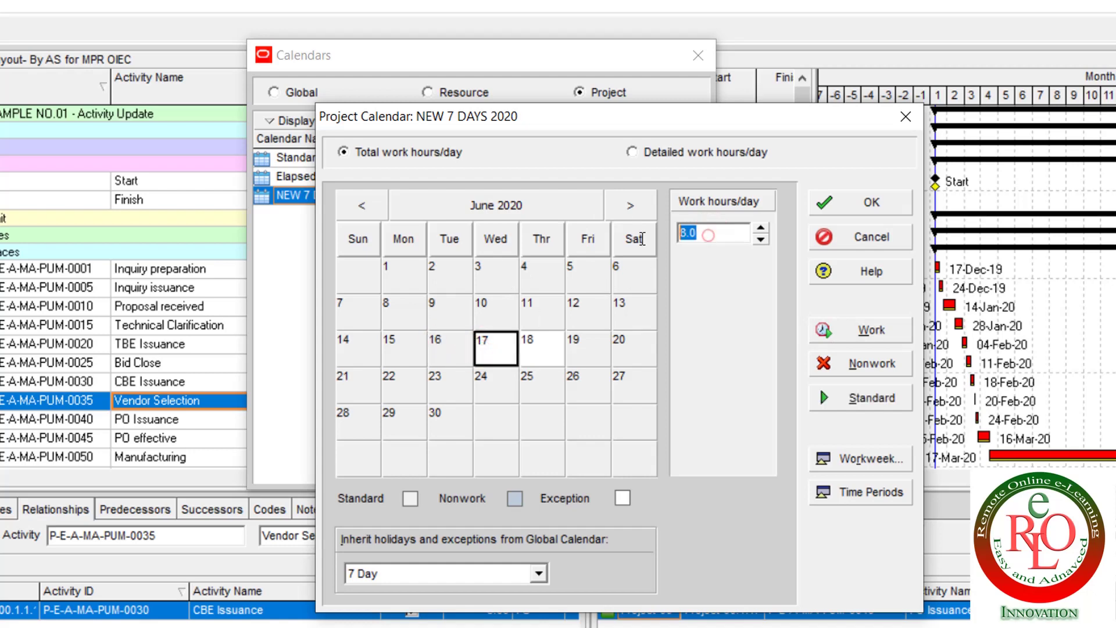
text(10)
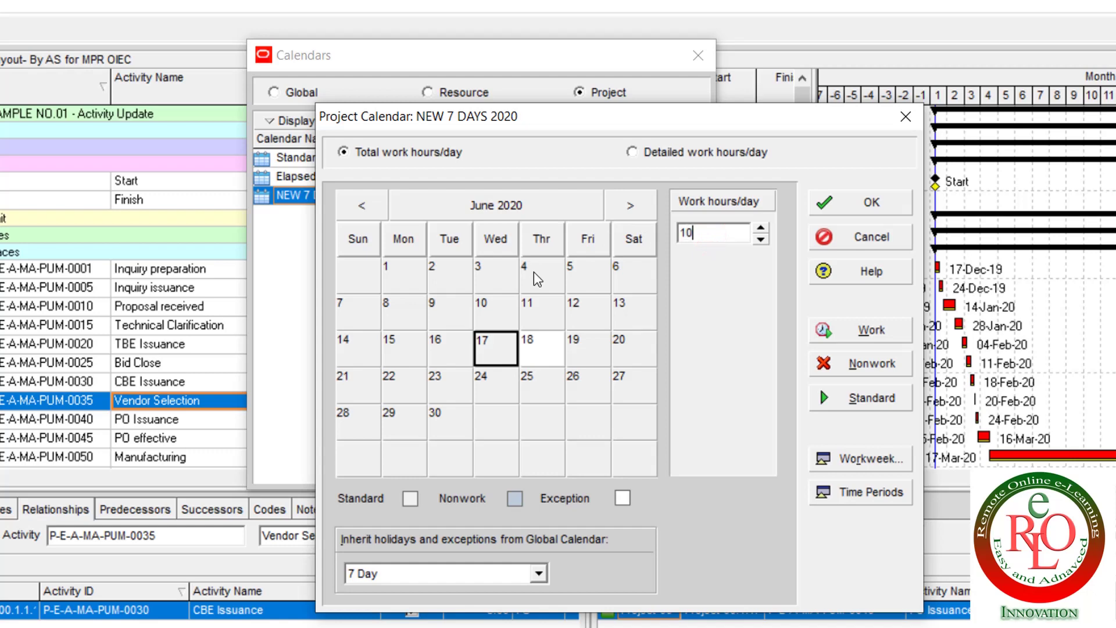
click(549, 306)
click(497, 350)
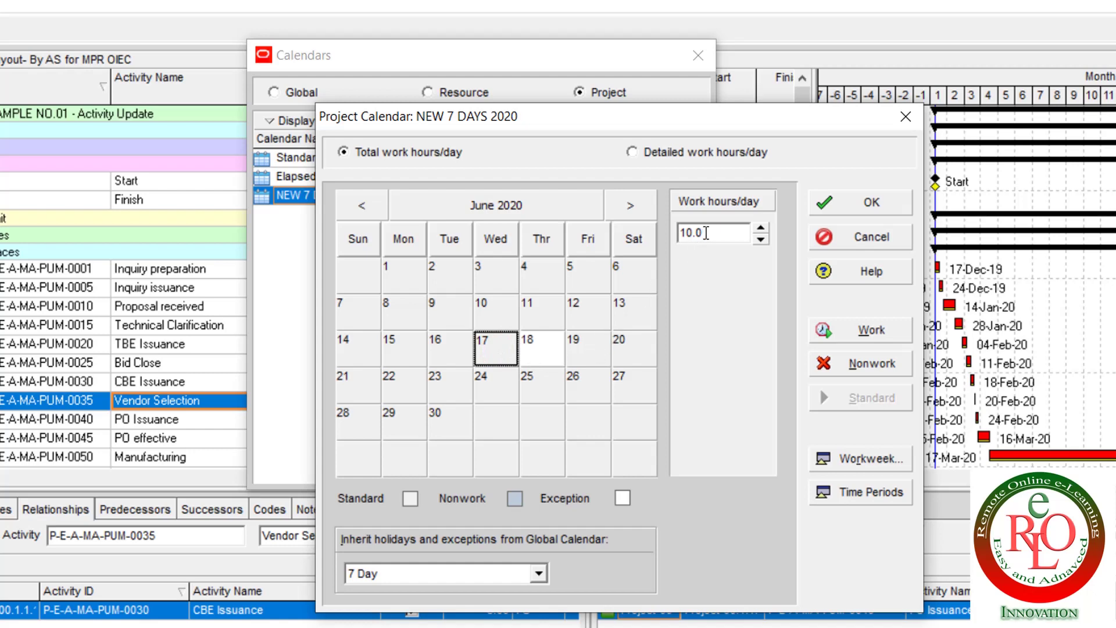
Set the total work hours of 17 June 2020 to 8 and reset the day to standard.
key(Tab)
text(8)
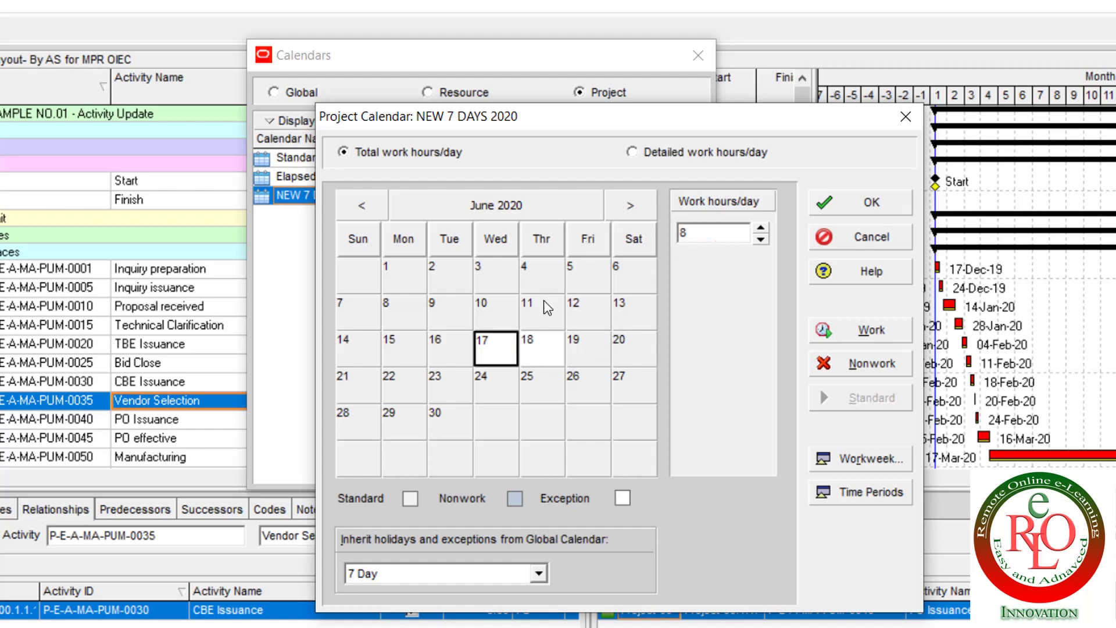
click(530, 312)
click(493, 349)
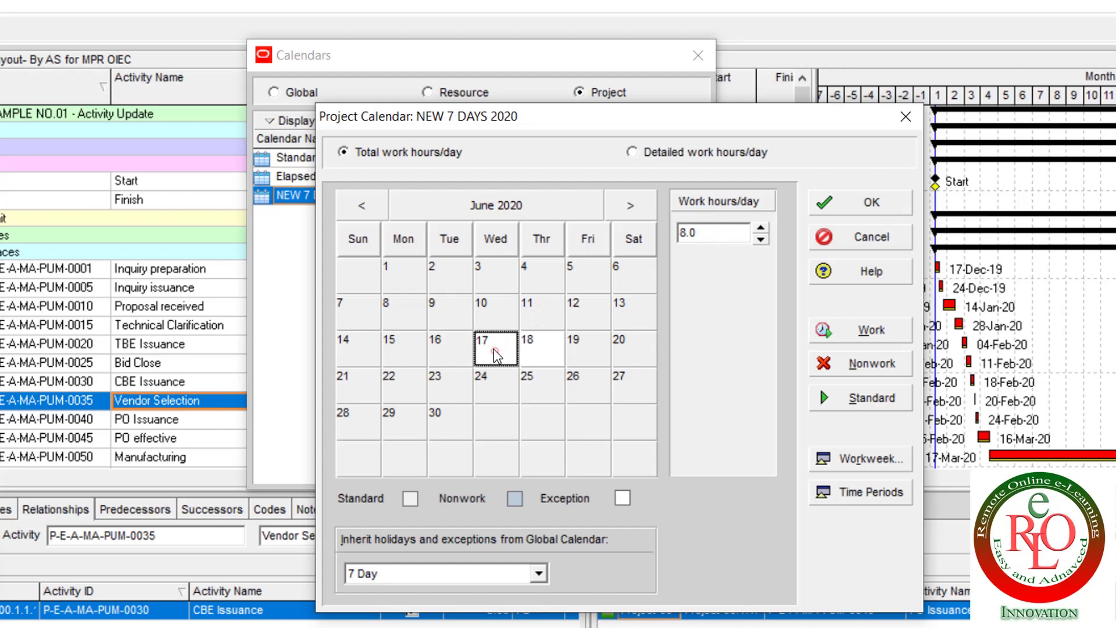
click(838, 407)
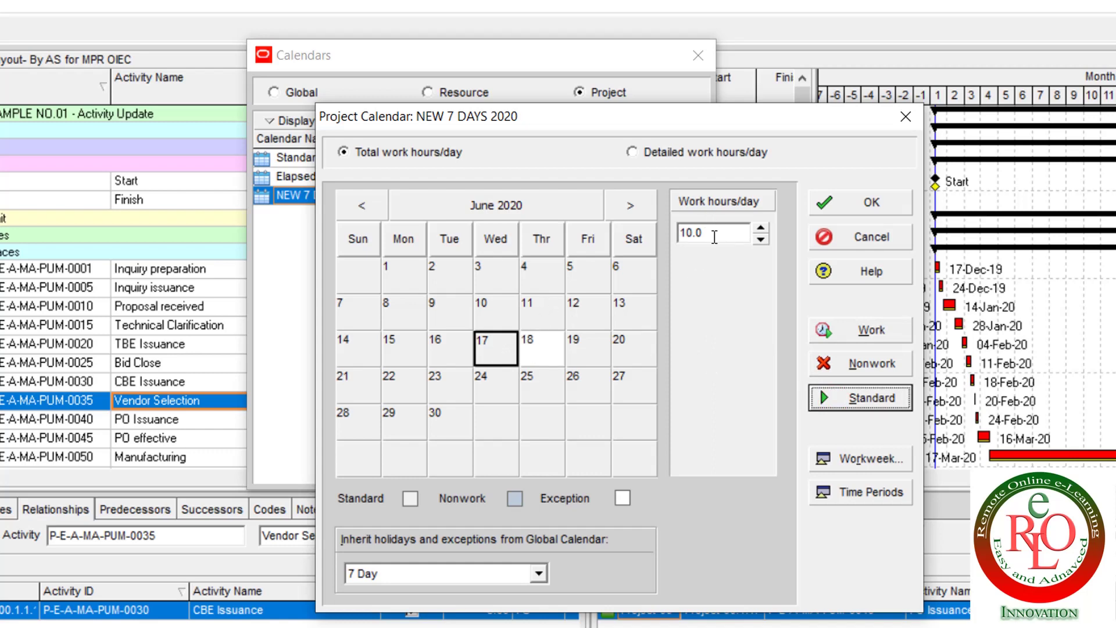
Review the calendar's standard weekly work hours and its work hours per time period, accepting both without edits.
click(842, 455)
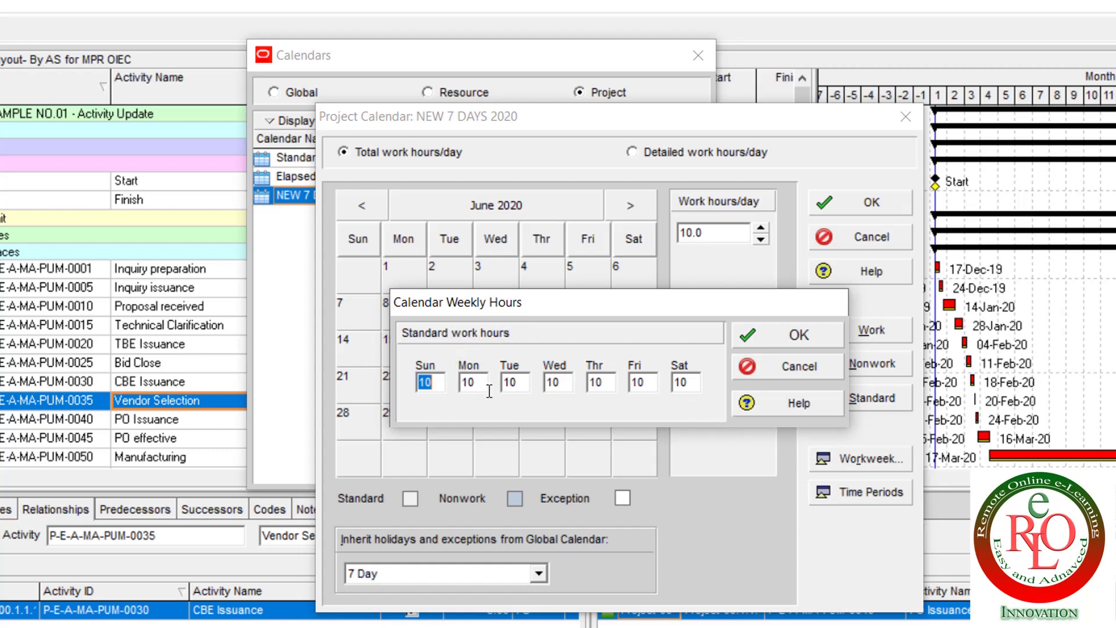
click(769, 336)
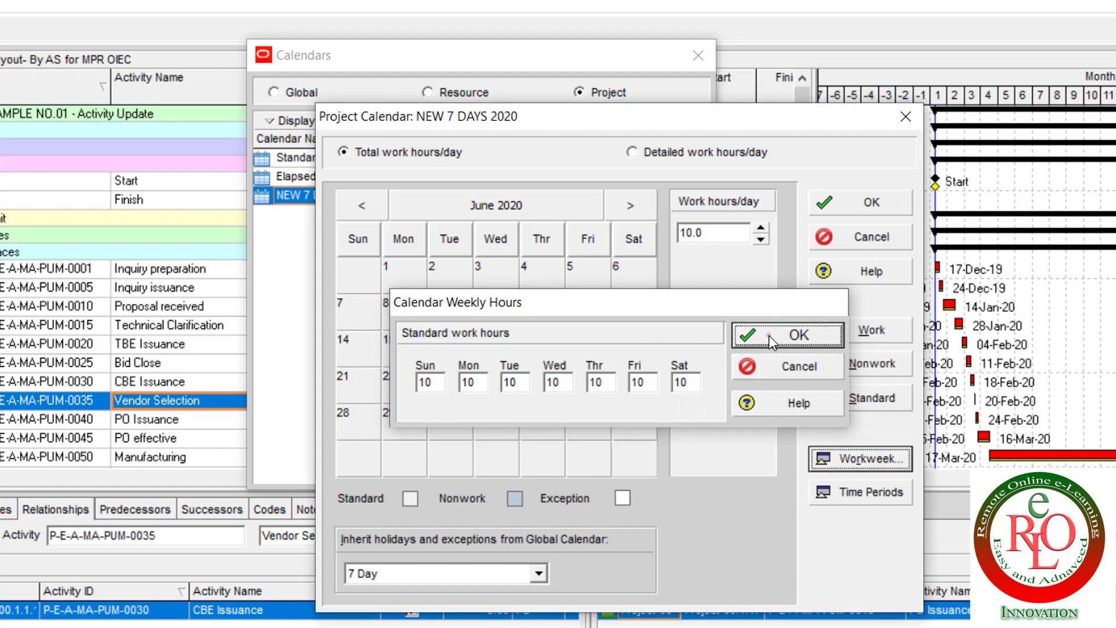
click(832, 496)
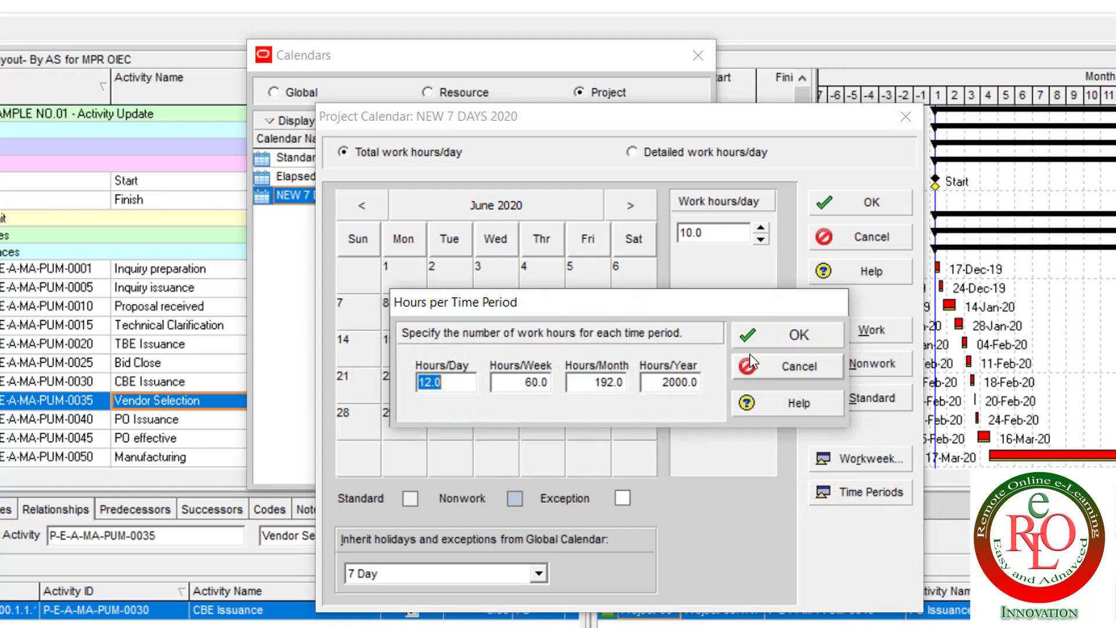
click(769, 342)
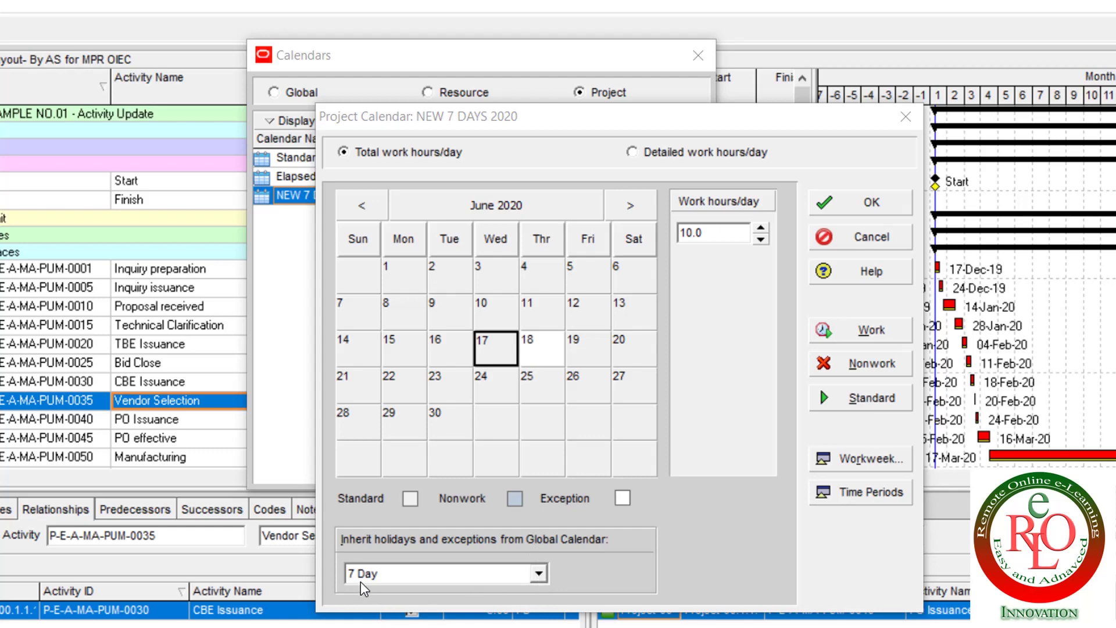
Browse the global calendars available for inheriting holidays and exceptions, keep 7 Day, and accept the calendar.
click(437, 575)
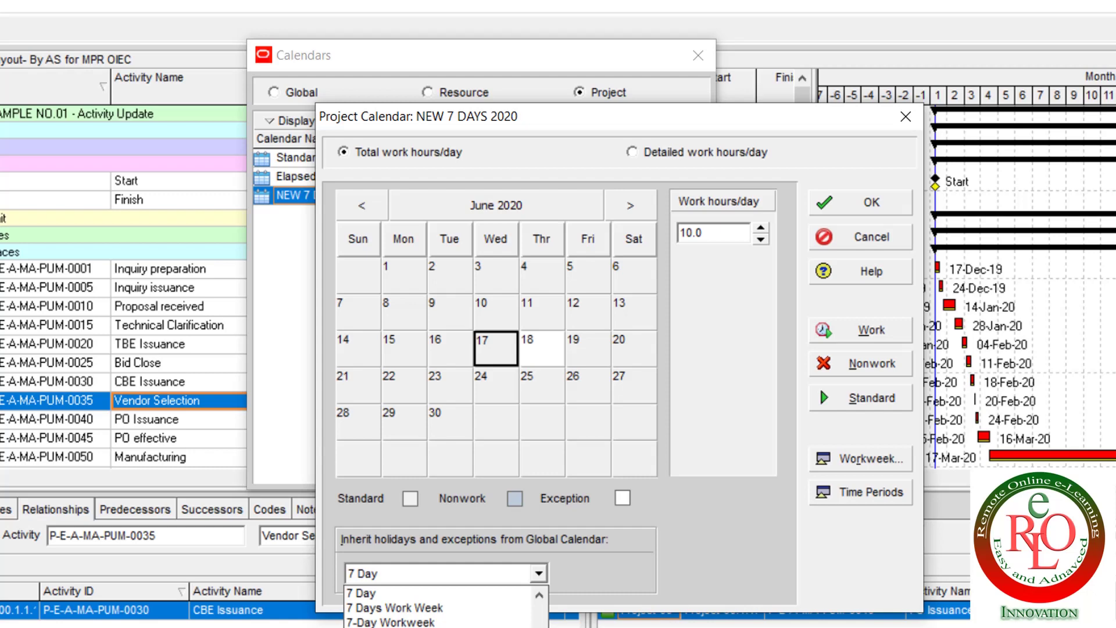
scroll(437, 621, down, 3)
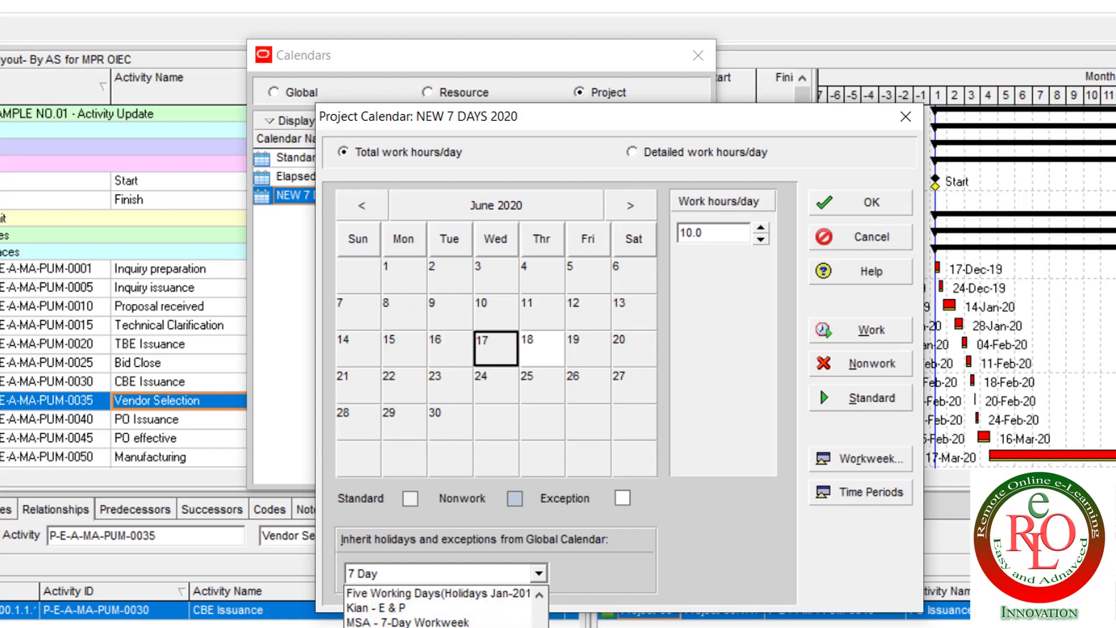
click(602, 599)
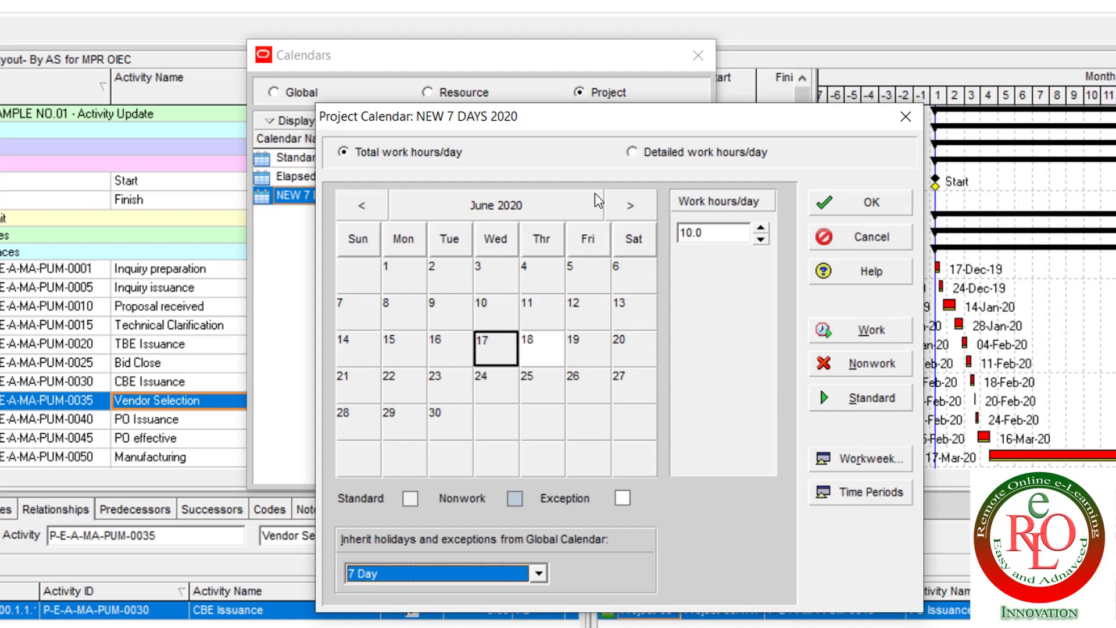
click(847, 201)
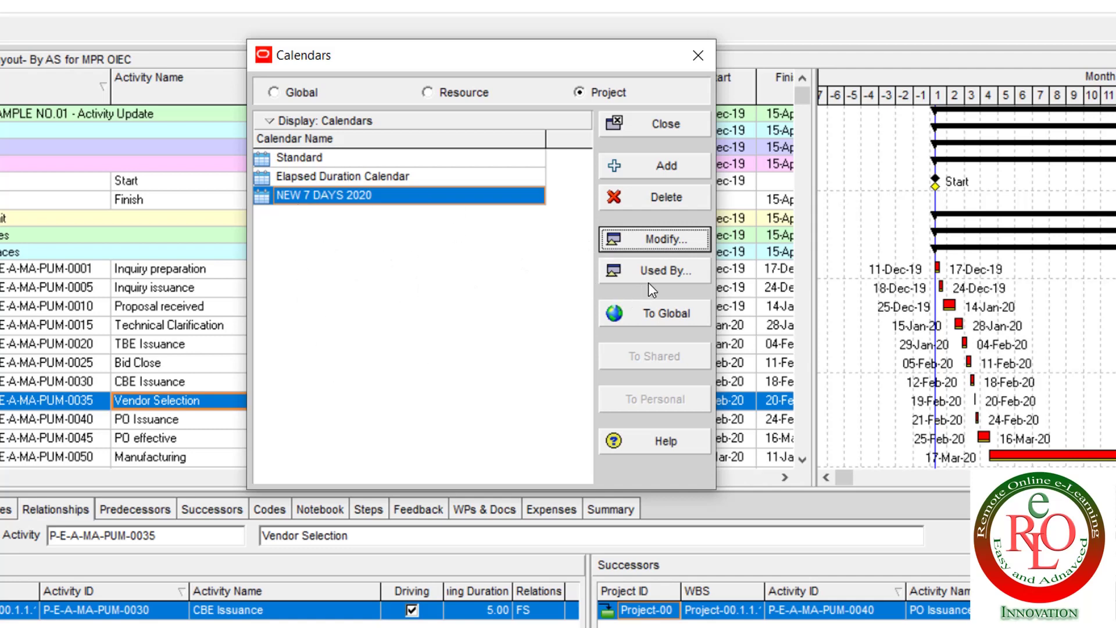
Check which WBS elements use the NEW 7 DAYS 2020 calendar and which use the Standard calendar.
click(659, 271)
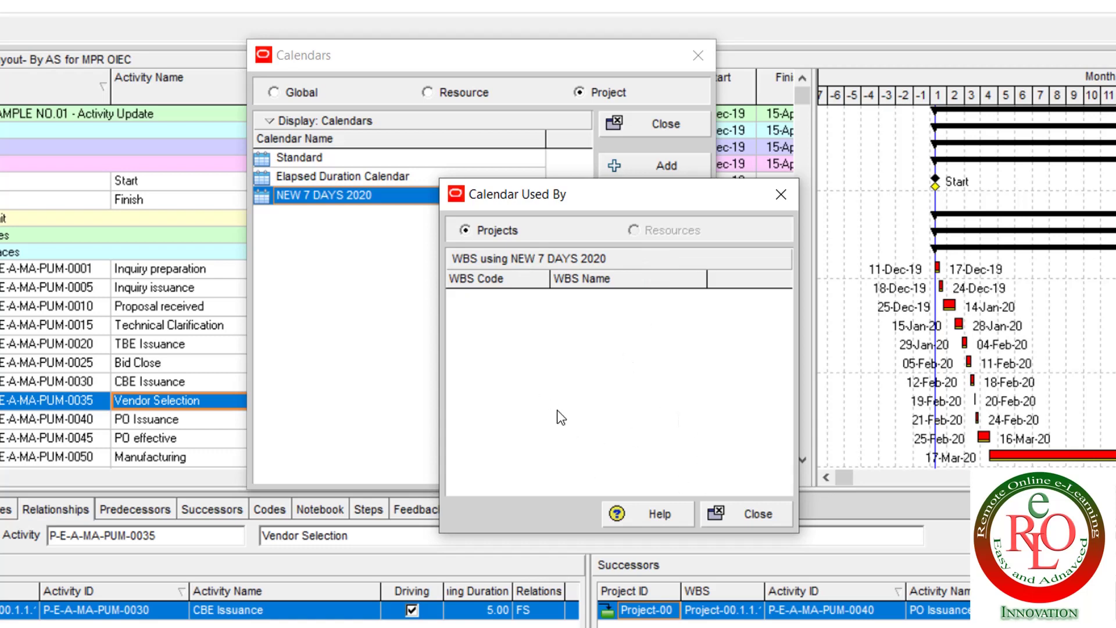
click(745, 514)
click(354, 156)
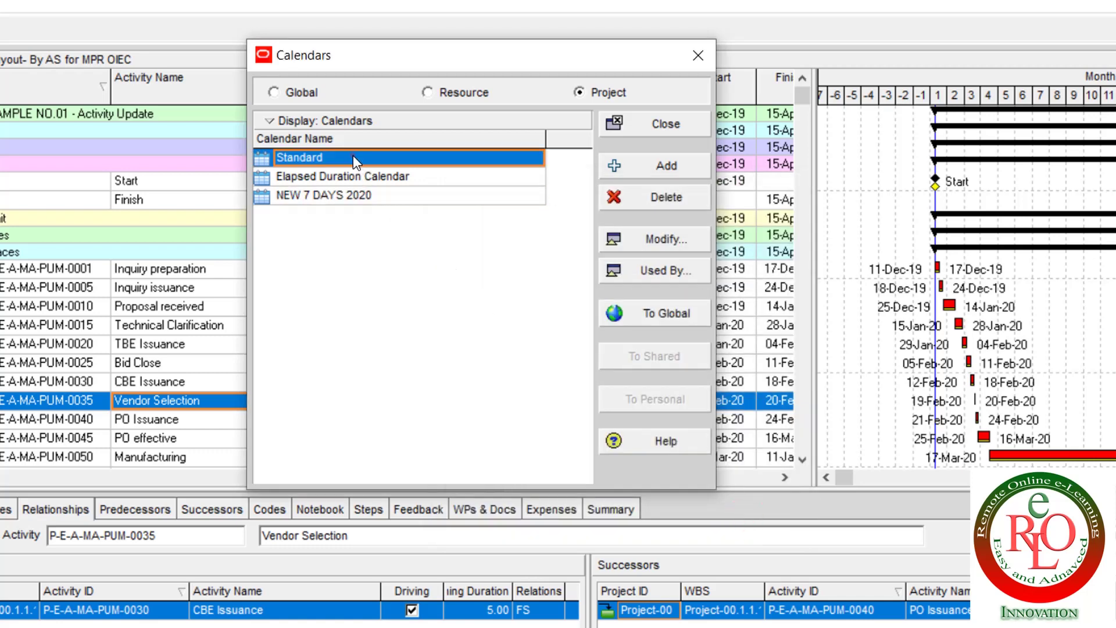
click(675, 271)
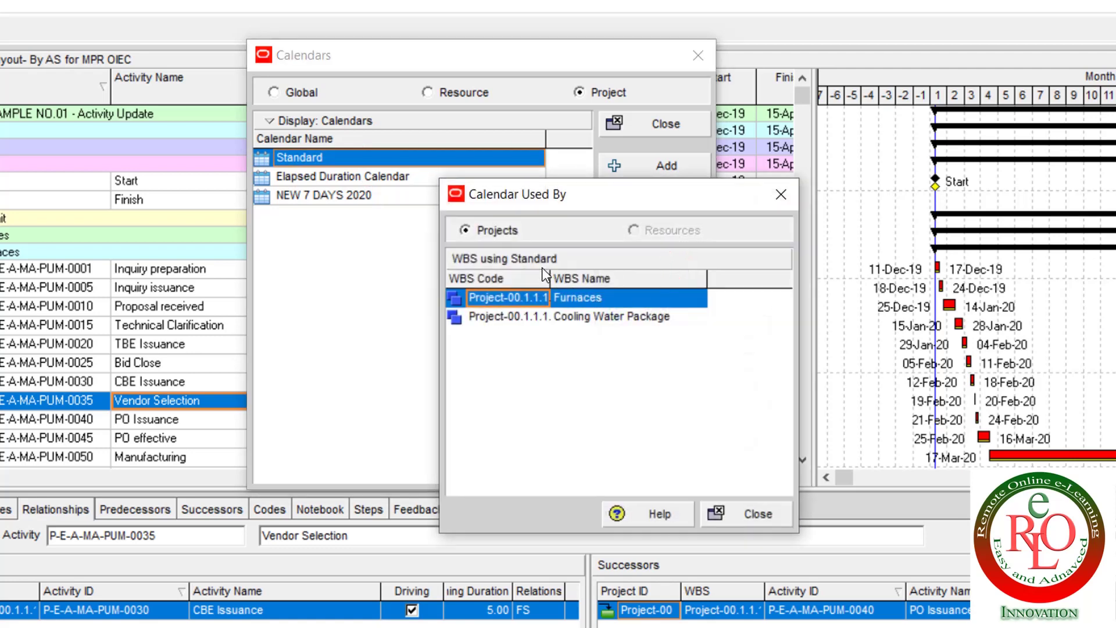
Widen the WBS Code column and examine the WBS elements using the Standard calendar, including Cooling Water Package, before leaving the usage list.
drag(553, 278, 590, 278)
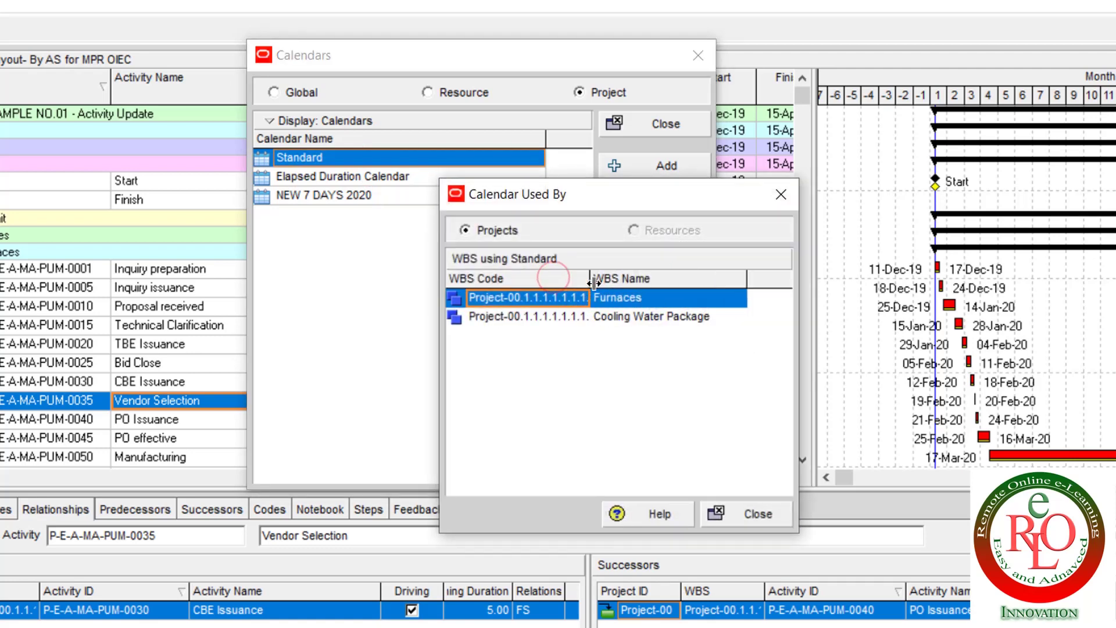
click(637, 316)
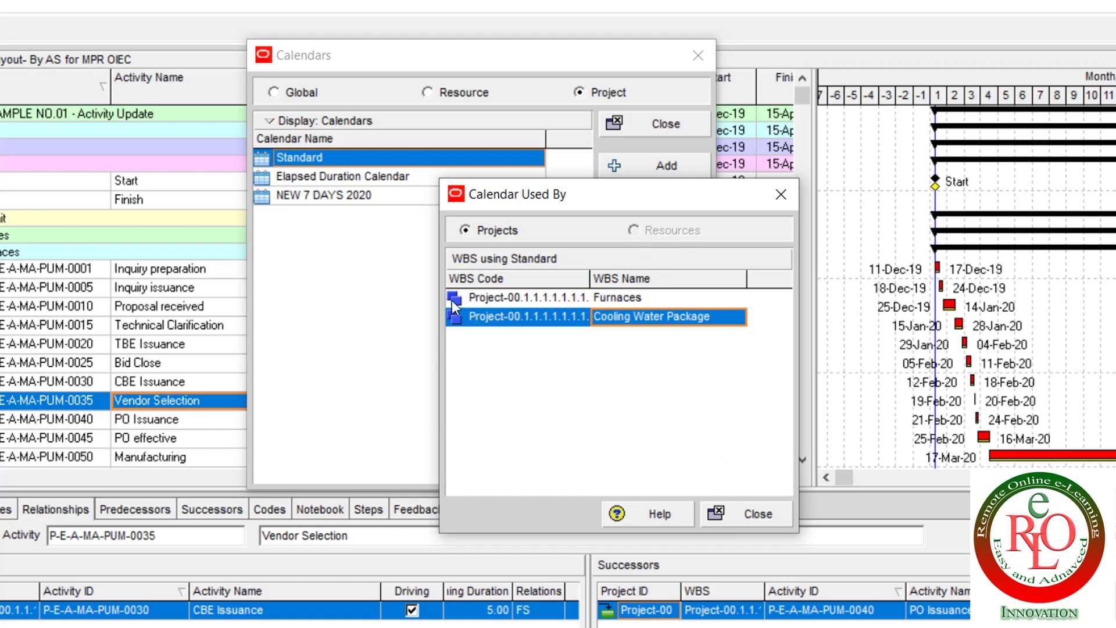
click(731, 516)
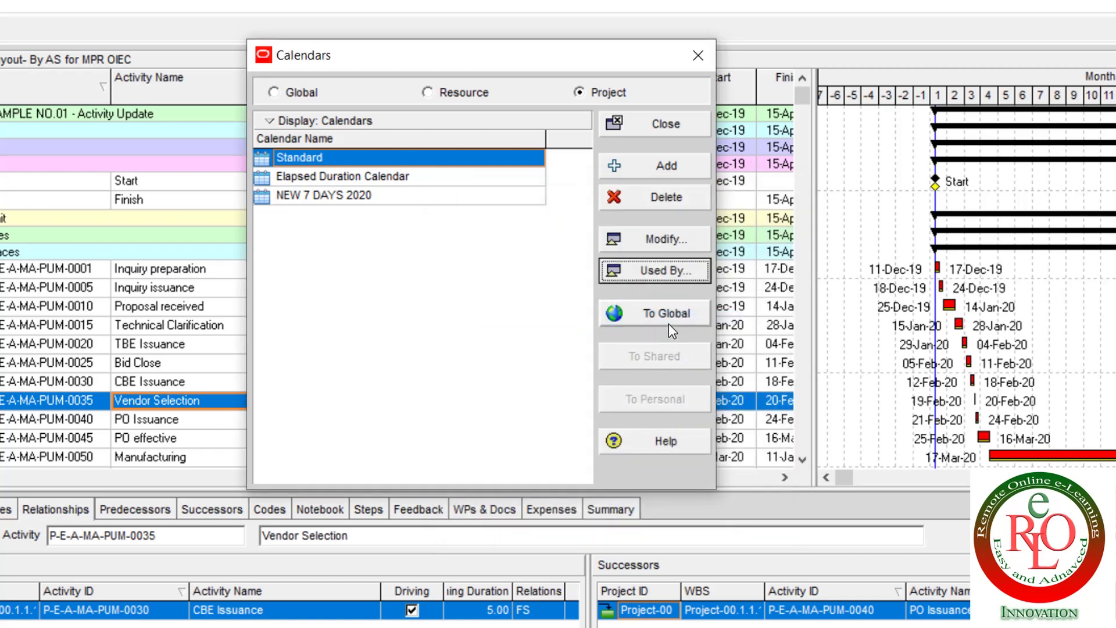
Convert the project calendar NEW 7 DAYS 2020 to a global calendar.
click(352, 199)
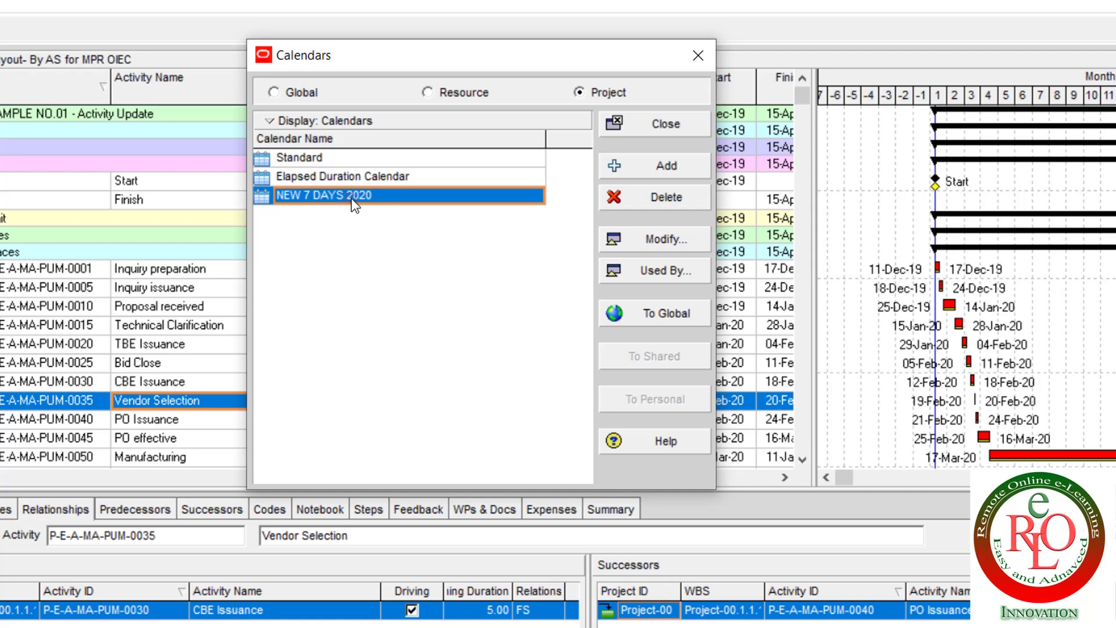
click(641, 316)
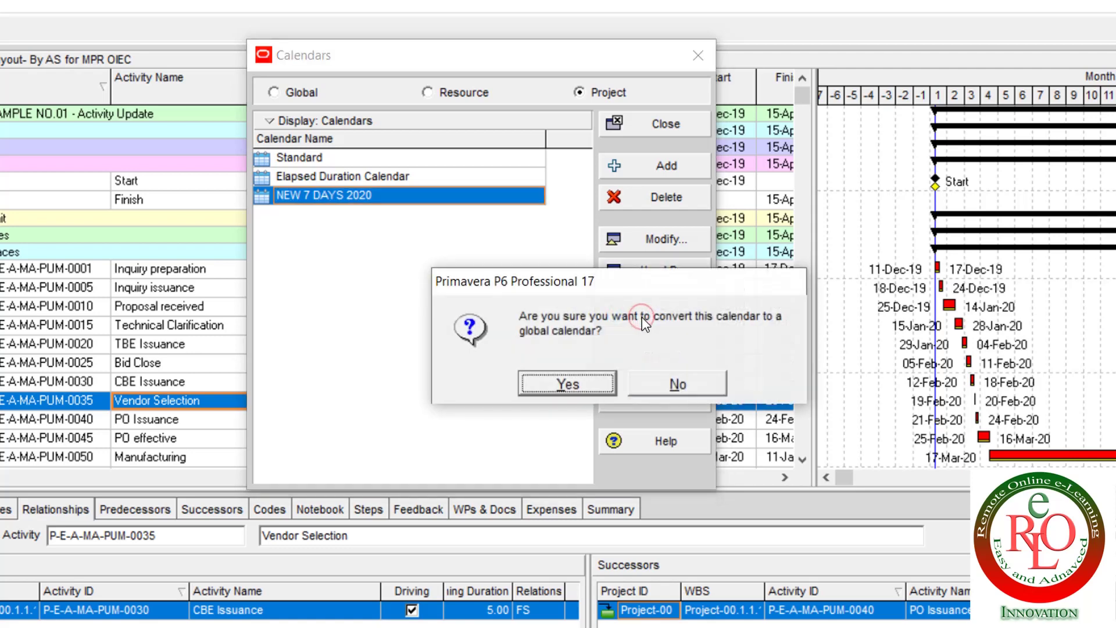
click(597, 390)
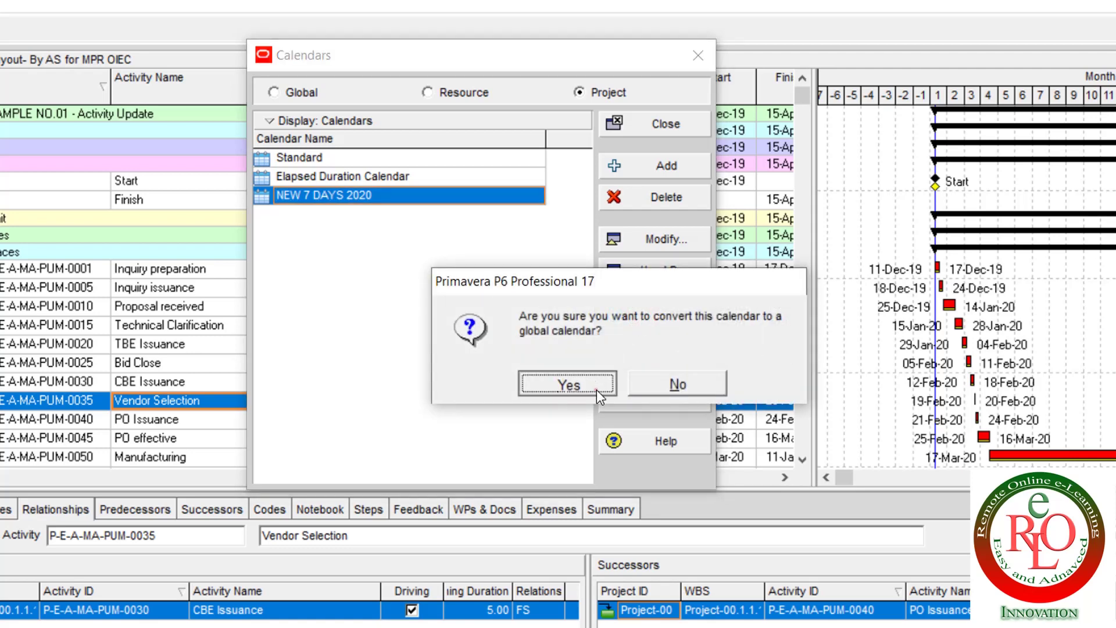
Look for NEW 7 DAYS 2020 in the global calendar list and compare with the project calendar list.
click(301, 93)
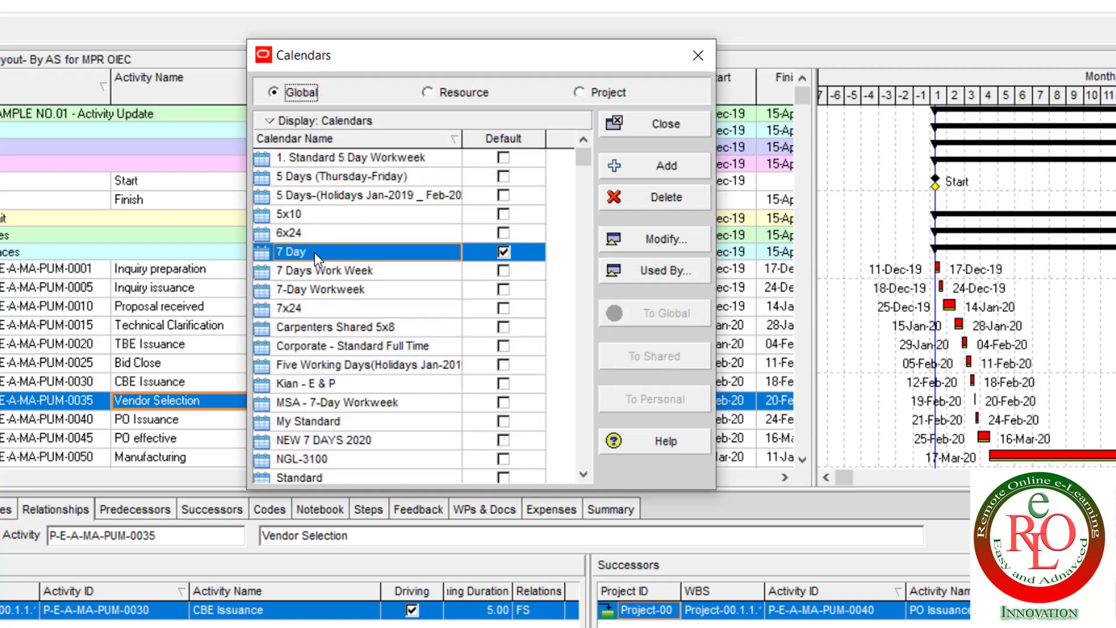
click(312, 278)
key(Down)
key(Down)
key(Down)
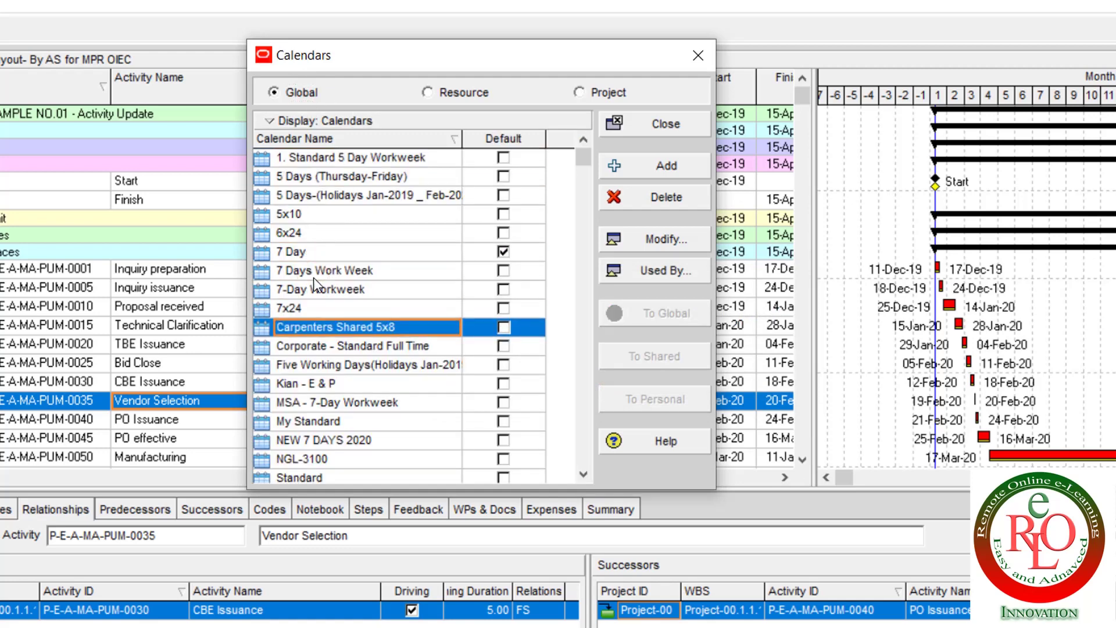
key(Down)
key(Down)
key(Down)
key(Down)
key(Down)
key(Down)
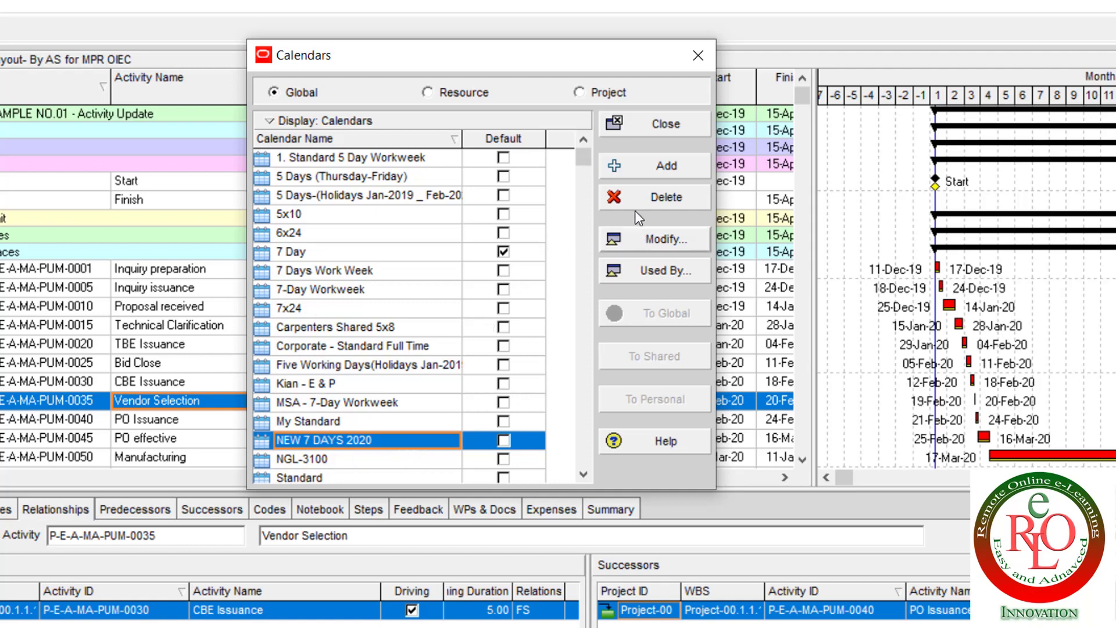
click(608, 95)
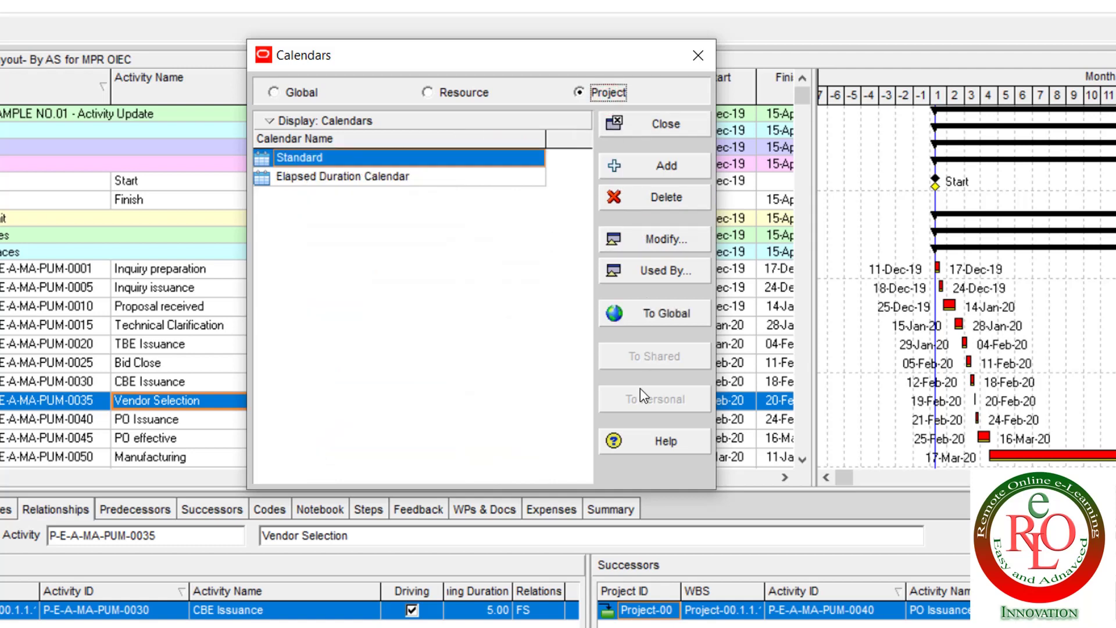
click(297, 180)
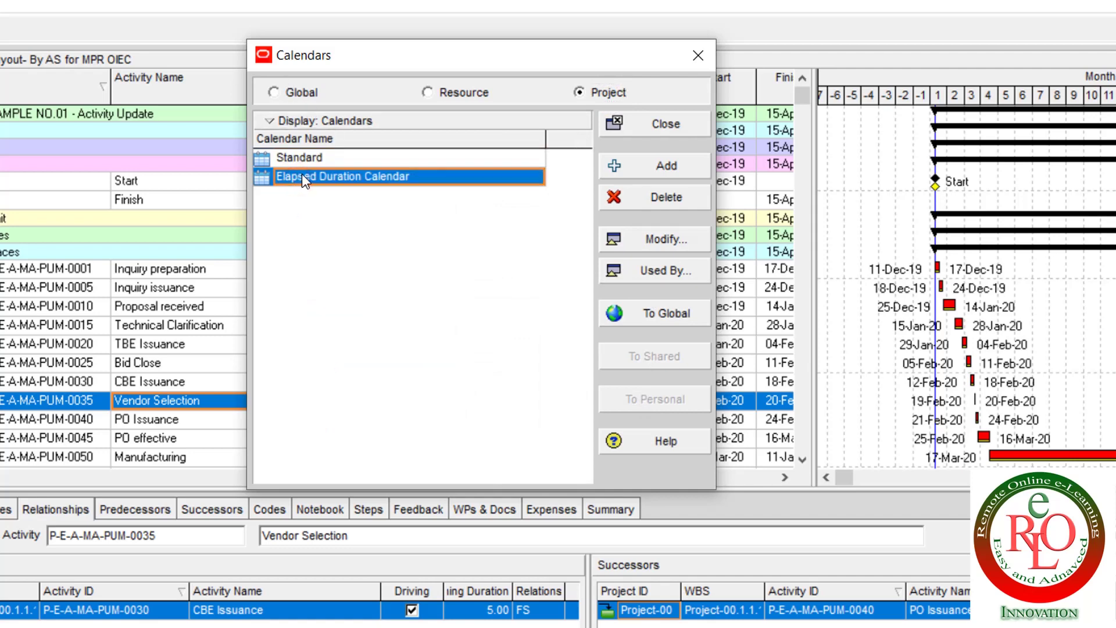
Convert the personal resource calendar IT - Information Technology Group to a shared resource calendar.
click(453, 92)
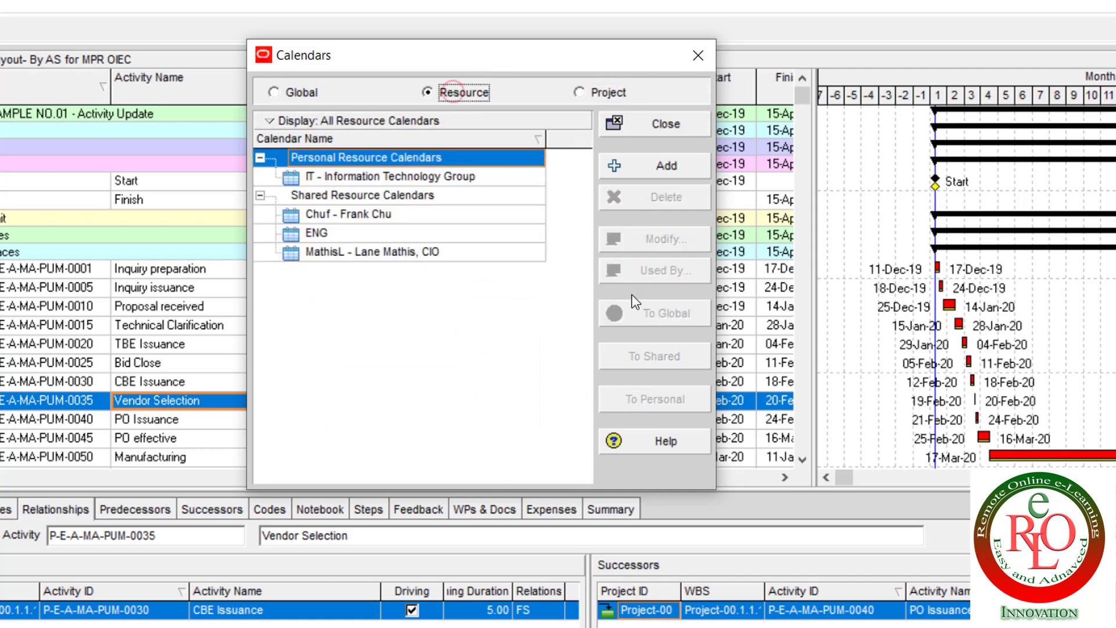
click(367, 178)
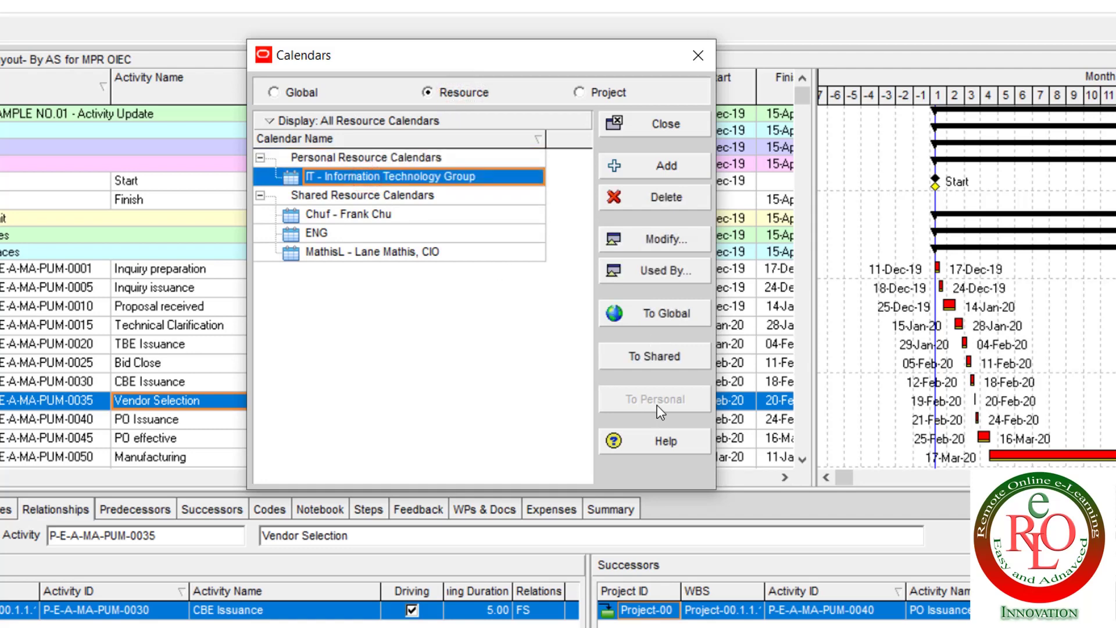
click(342, 216)
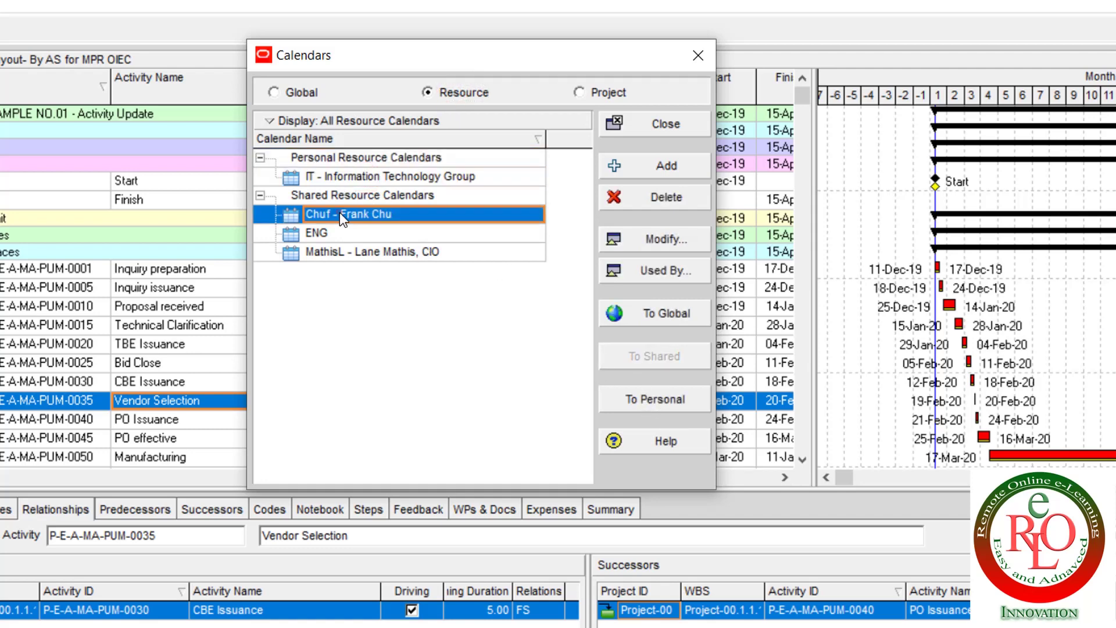
click(359, 179)
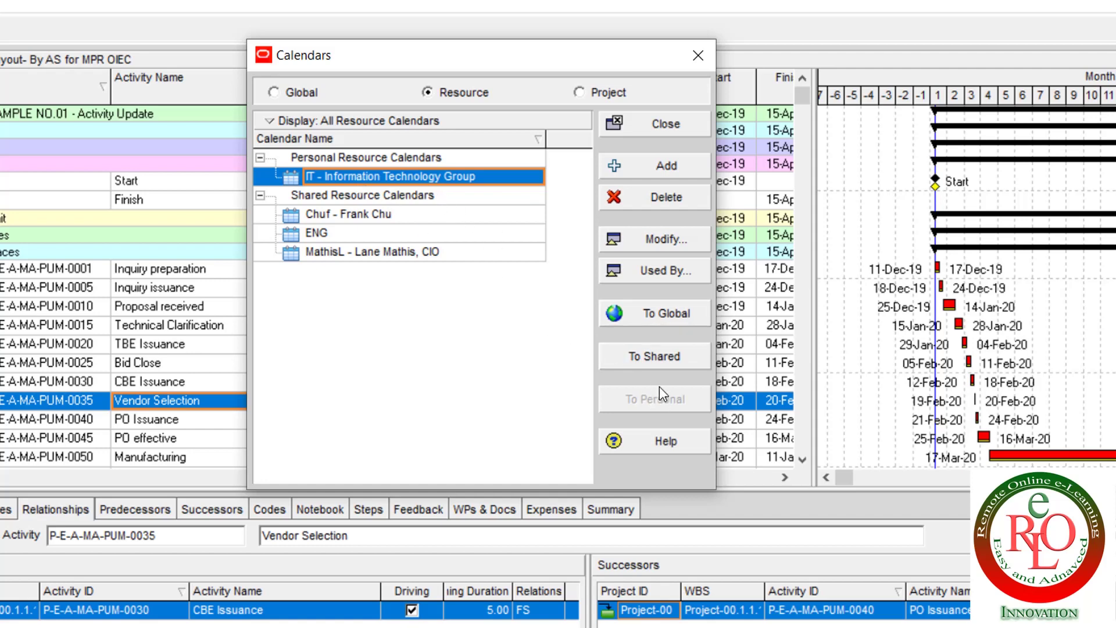
click(655, 361)
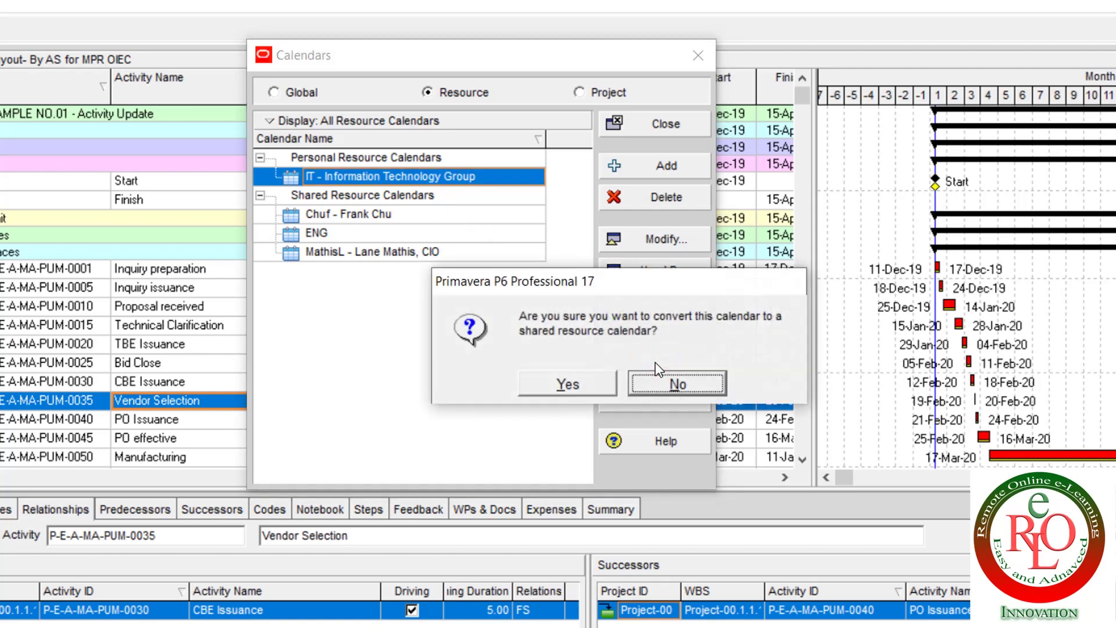
click(567, 384)
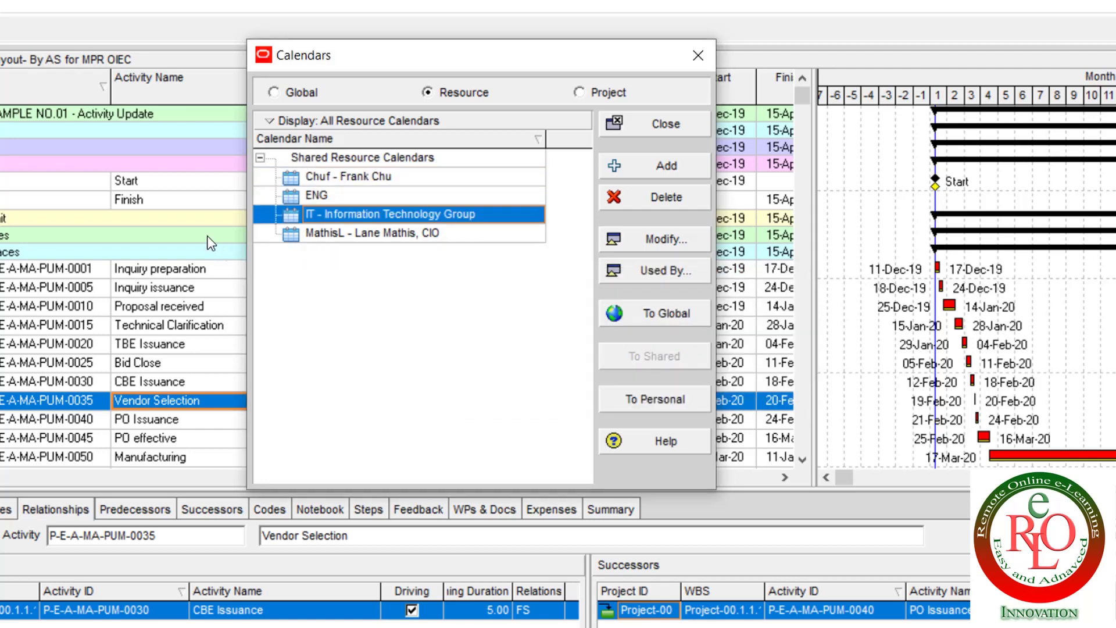
Try to convert the shared resource calendars IT - Information Technology Group and ENG to personal resource calendars.
click(337, 159)
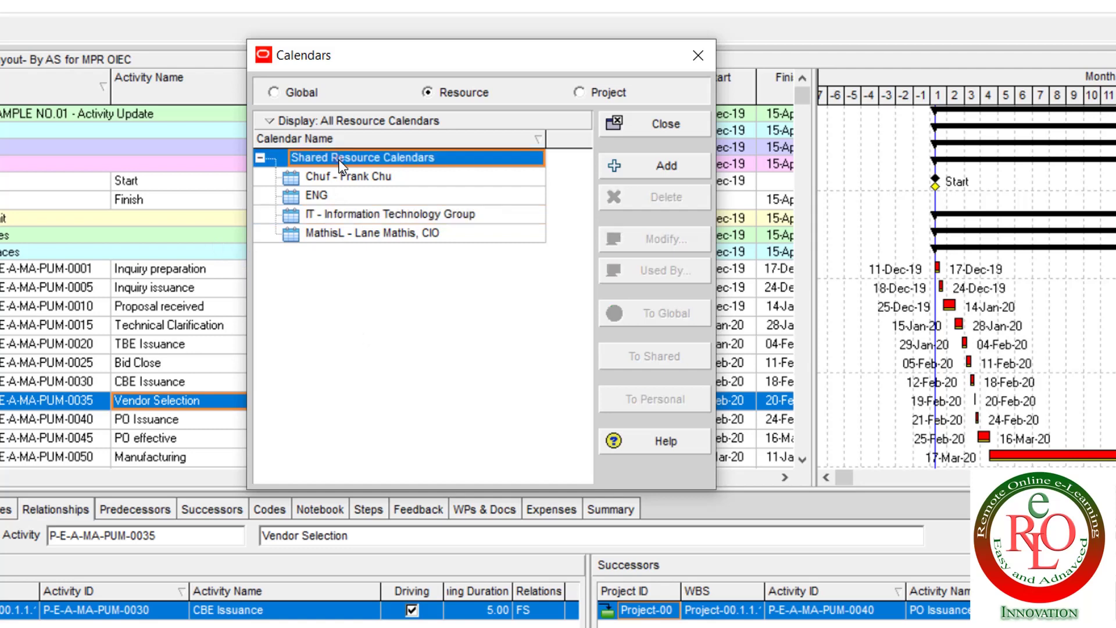
click(348, 210)
click(669, 398)
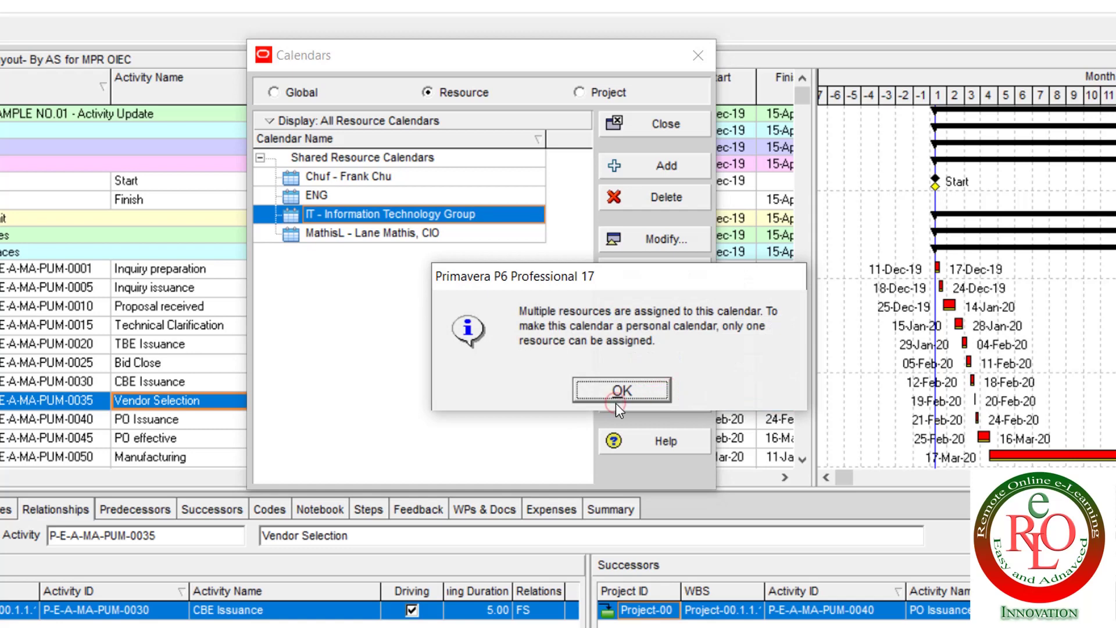
click(601, 395)
click(342, 198)
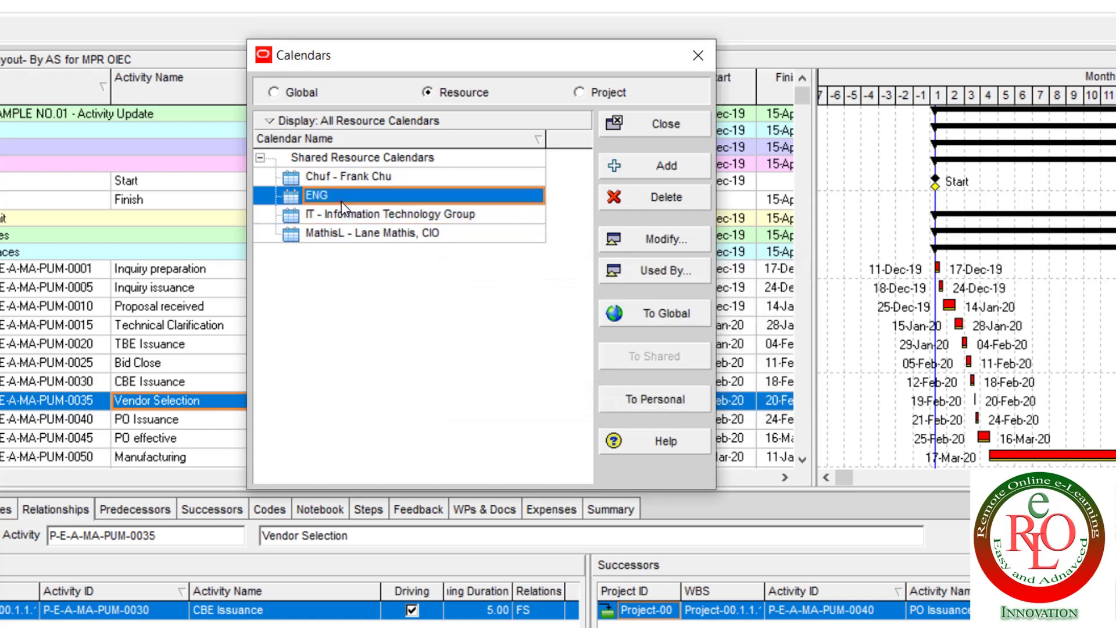
click(625, 401)
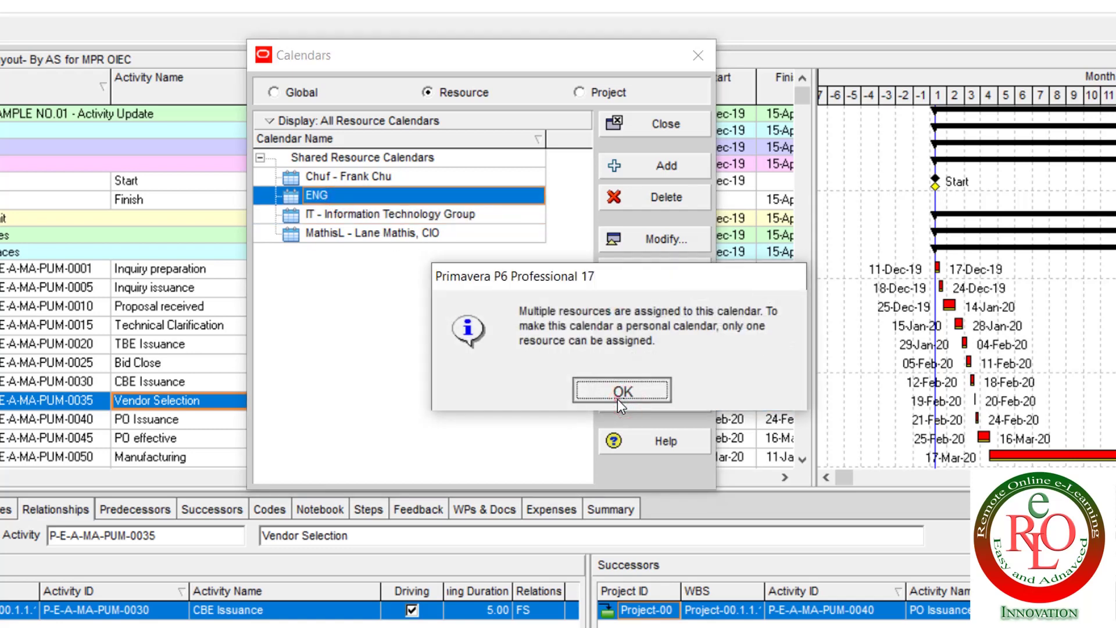
click(619, 400)
Convert the CIO's shared resource calendar to a personal resource calendar, assigning it to Resource2.
click(356, 236)
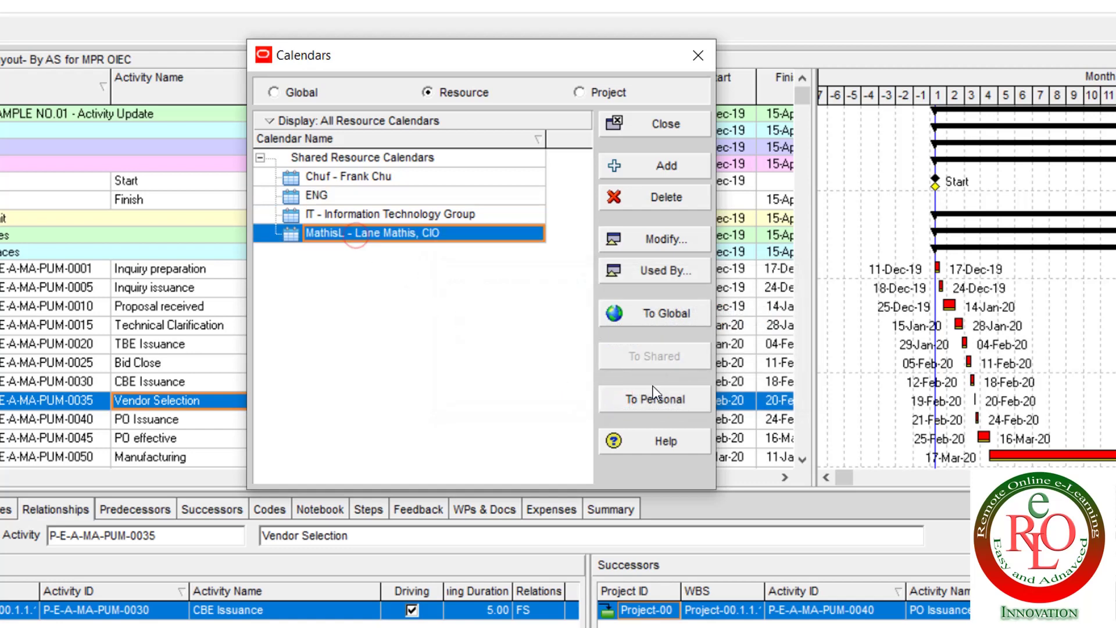
click(668, 400)
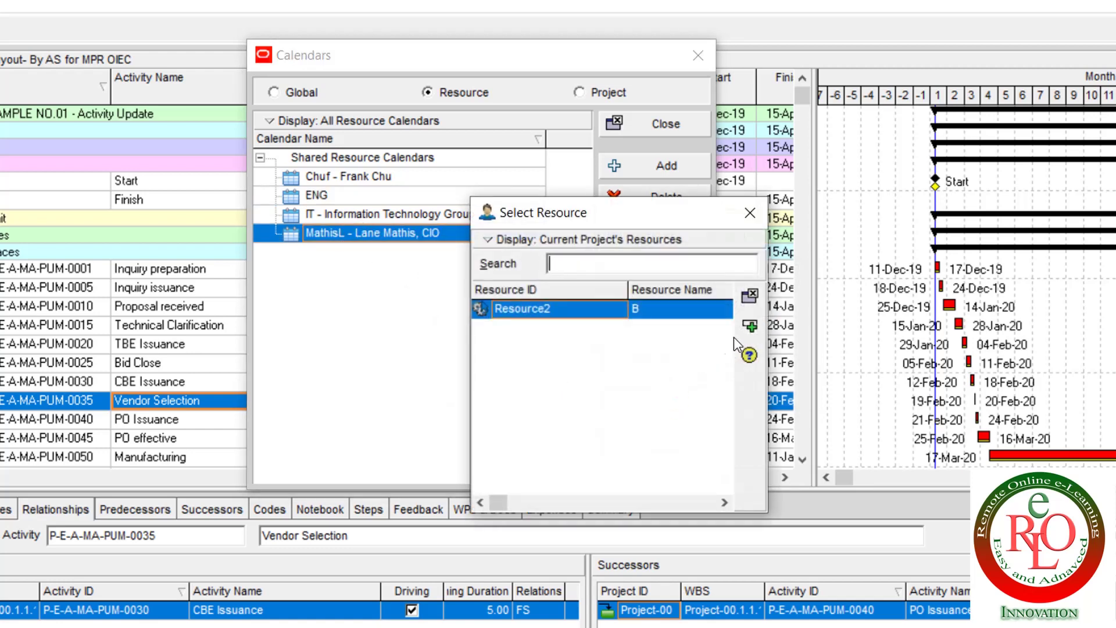
click(753, 328)
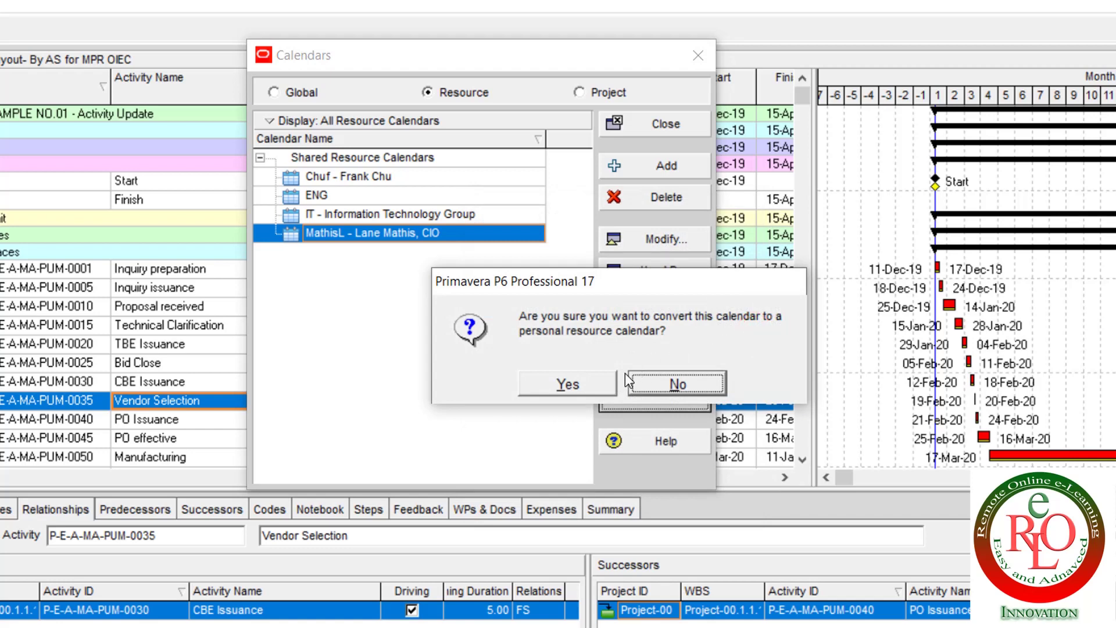
click(581, 385)
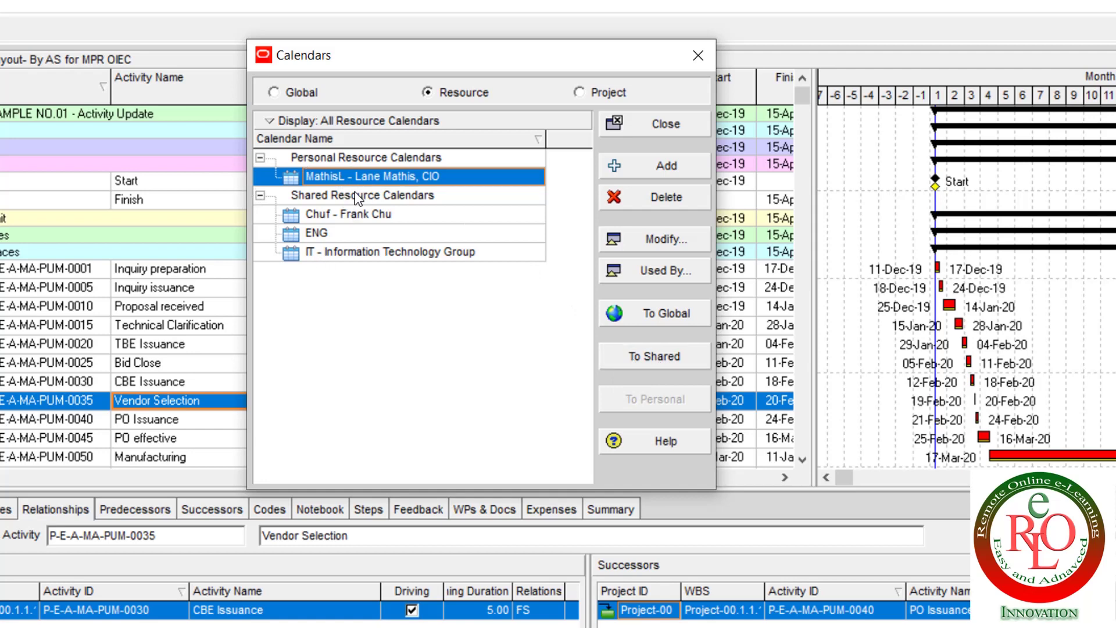
Examine how the resource calendars are grouped under Personal Resource Calendars and Shared Resource Calendars.
click(306, 160)
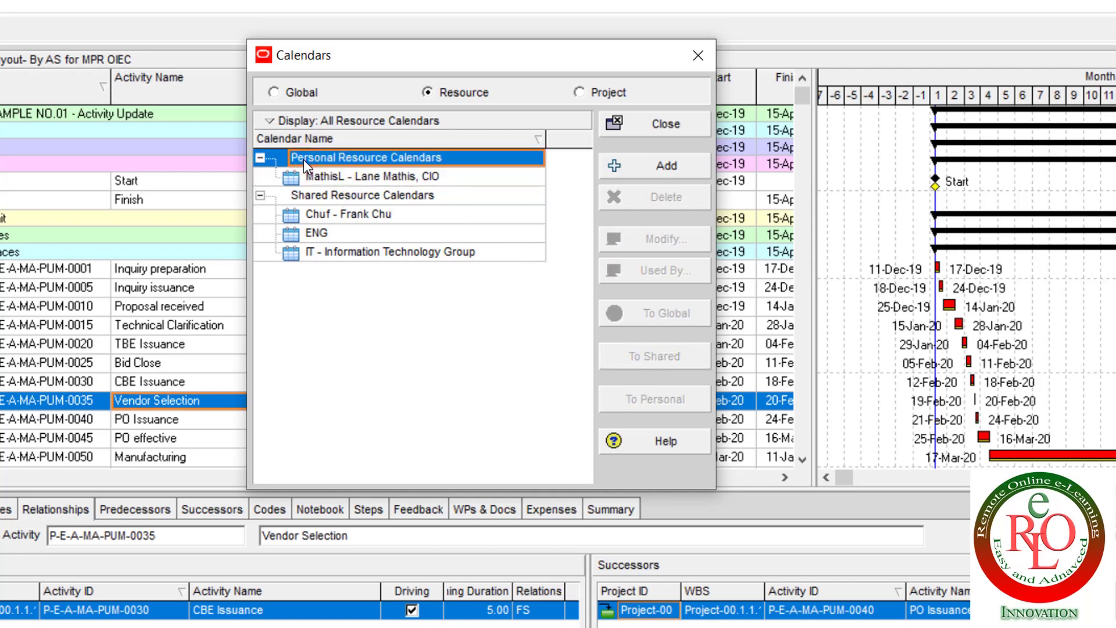
key(Down)
key(Down)
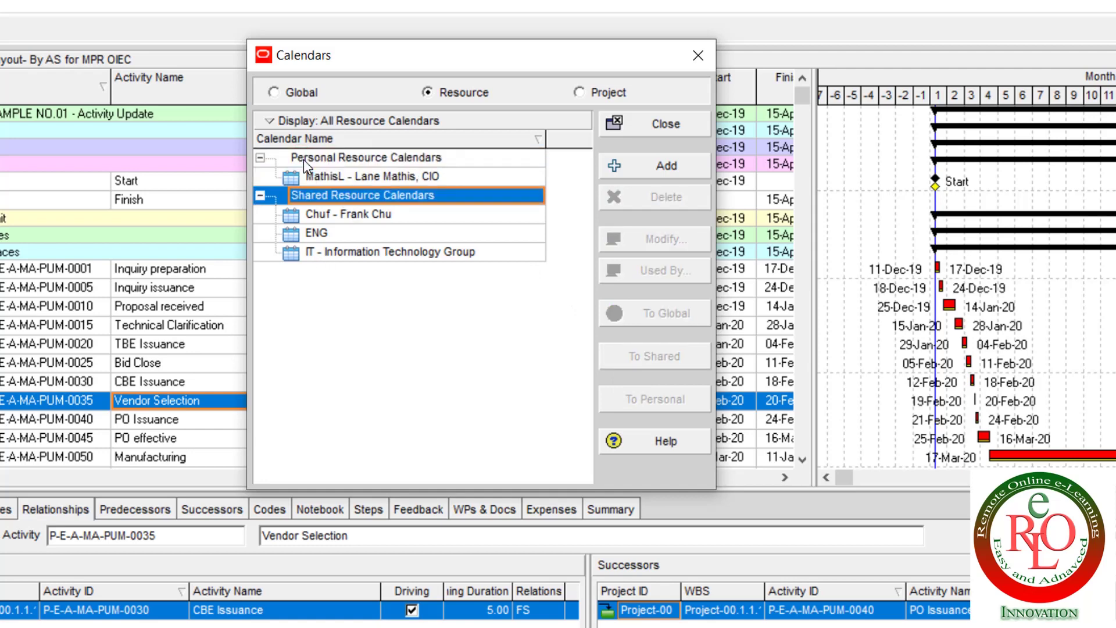
key(Up)
key(Up)
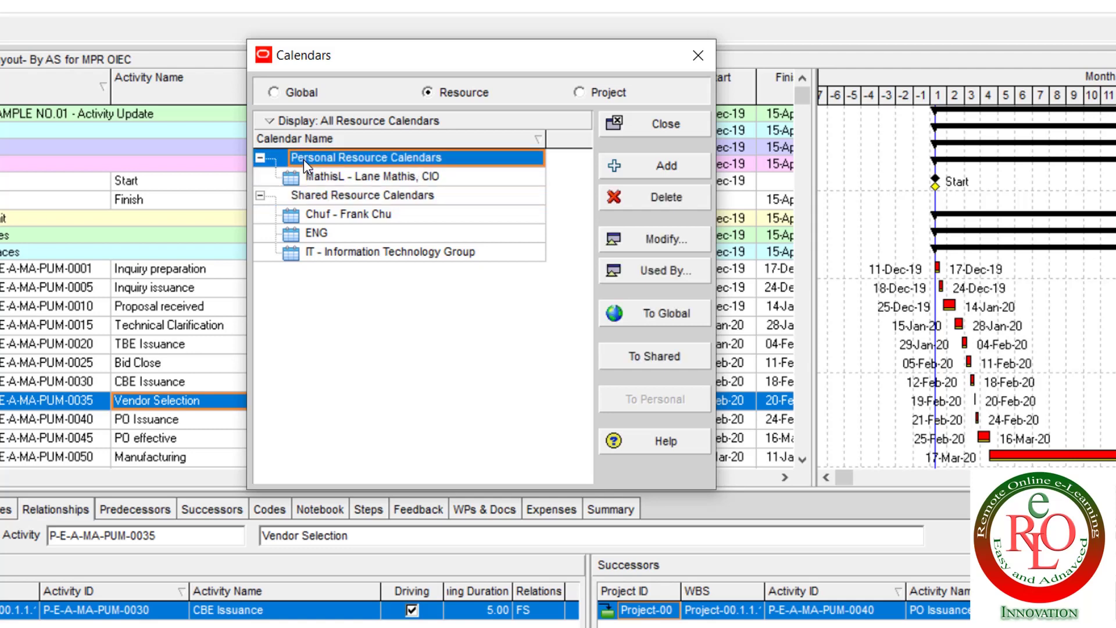
key(Down)
key(Down)
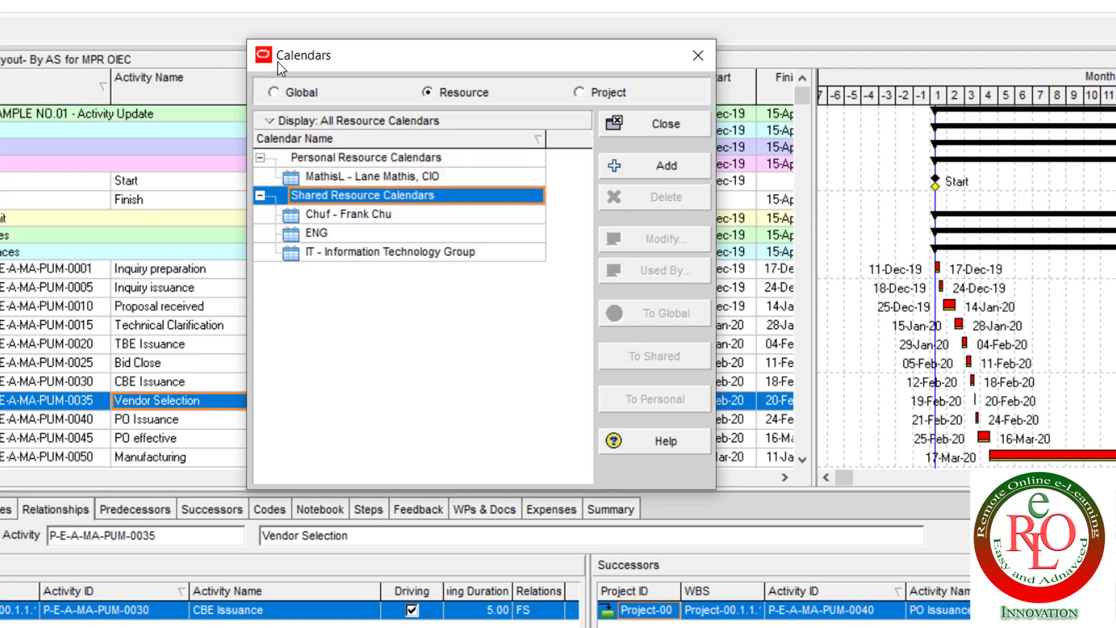
Browse the whole list of global calendars from end to end and return to the default 7 Day calendar.
click(284, 98)
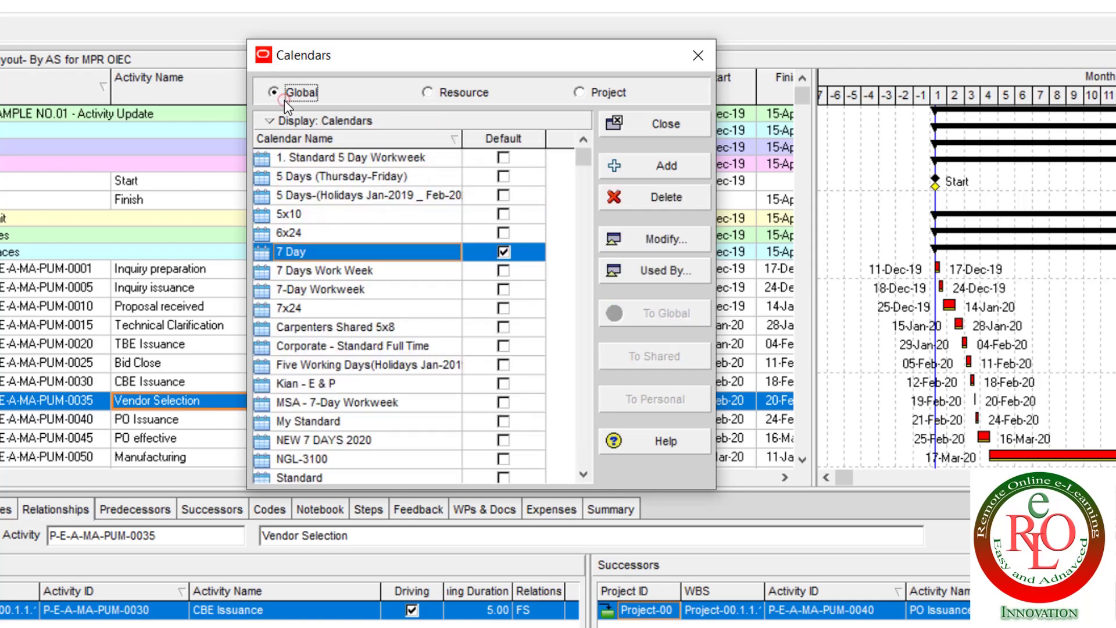
click(307, 180)
key(Down)
key(Down)
key(Down)
key(Down)
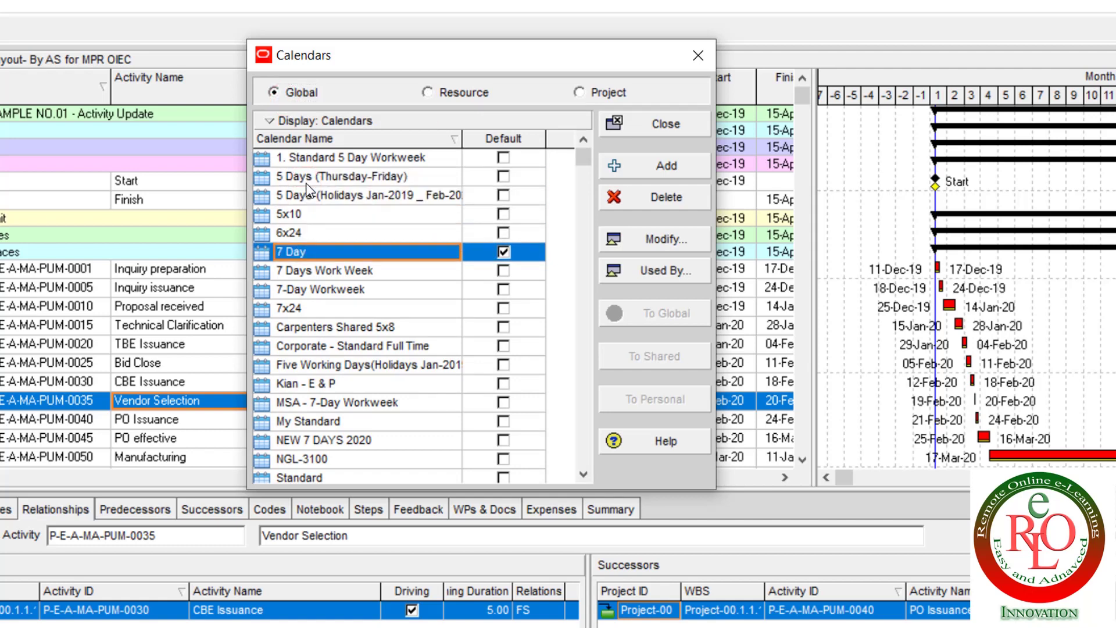
key(Down)
key(Down)
key(Down)
key(Down)
key(Down)
key(Down)
key(Down)
key(Down)
key(Down)
key(Down)
key(Down)
key(Down)
key(Down)
key(Down)
key(Up)
key(Up)
key(Up)
key(Up)
key(Up)
key(Up)
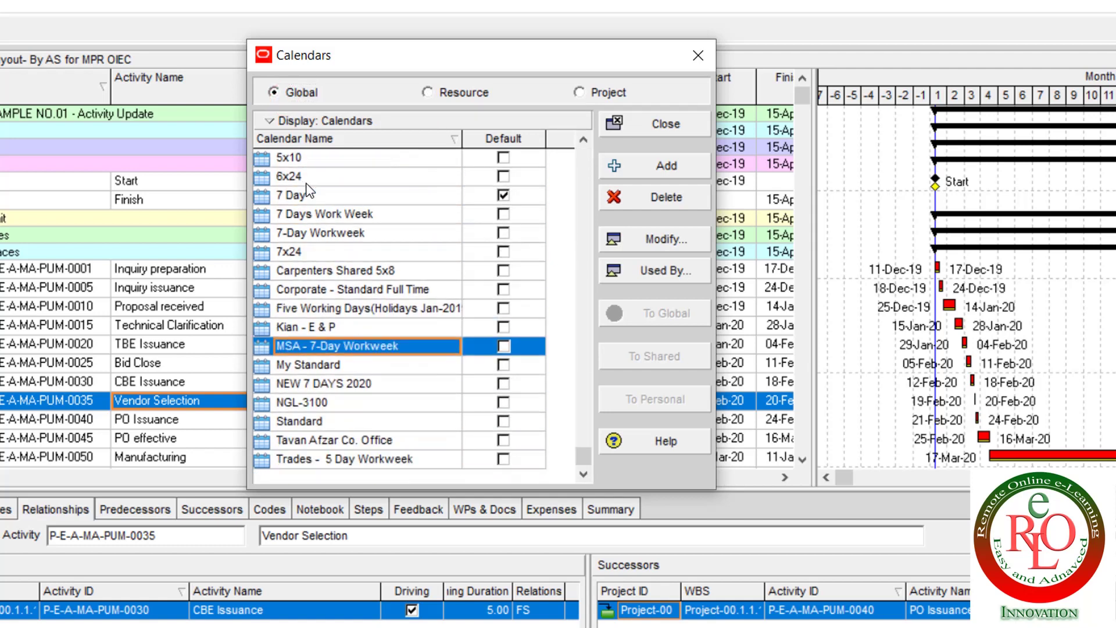
key(Up)
key(Up)
key(Up)
key(Up)
key(Up)
key(Up)
key(Up)
key(Up)
key(Up)
key(Up)
key(Up)
key(Up)
key(Up)
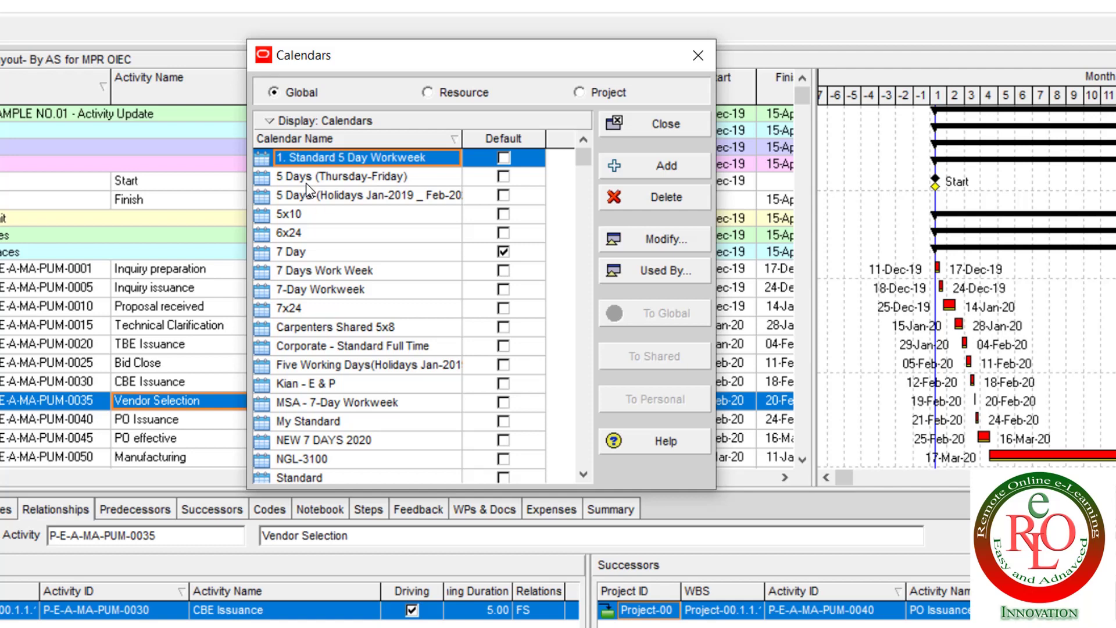
key(Down)
key(Down)
key(Down)
key(Down)
key(Down)
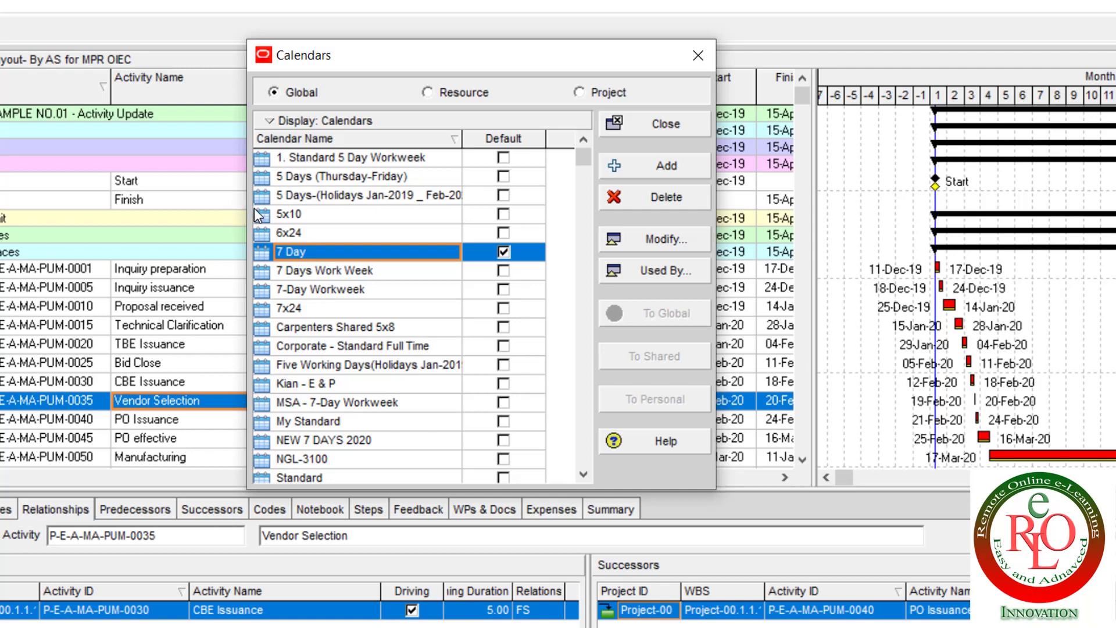
Widen the Calendars window and its calendar name column, review the whole list of global calendars, and close the window.
drag(244, 208, 144, 208)
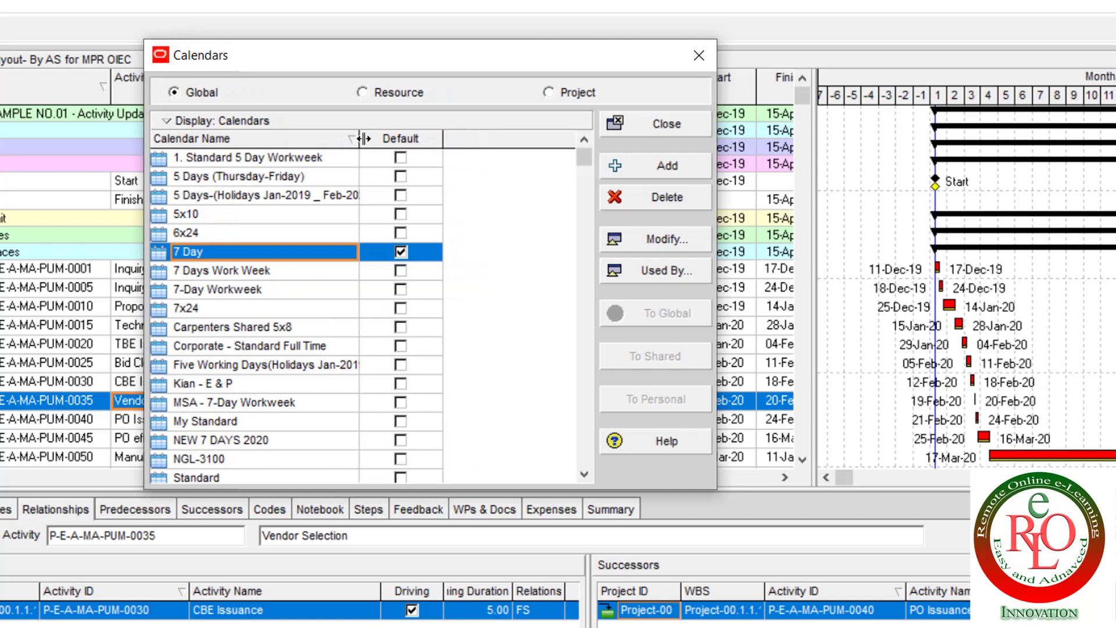
drag(363, 139, 404, 139)
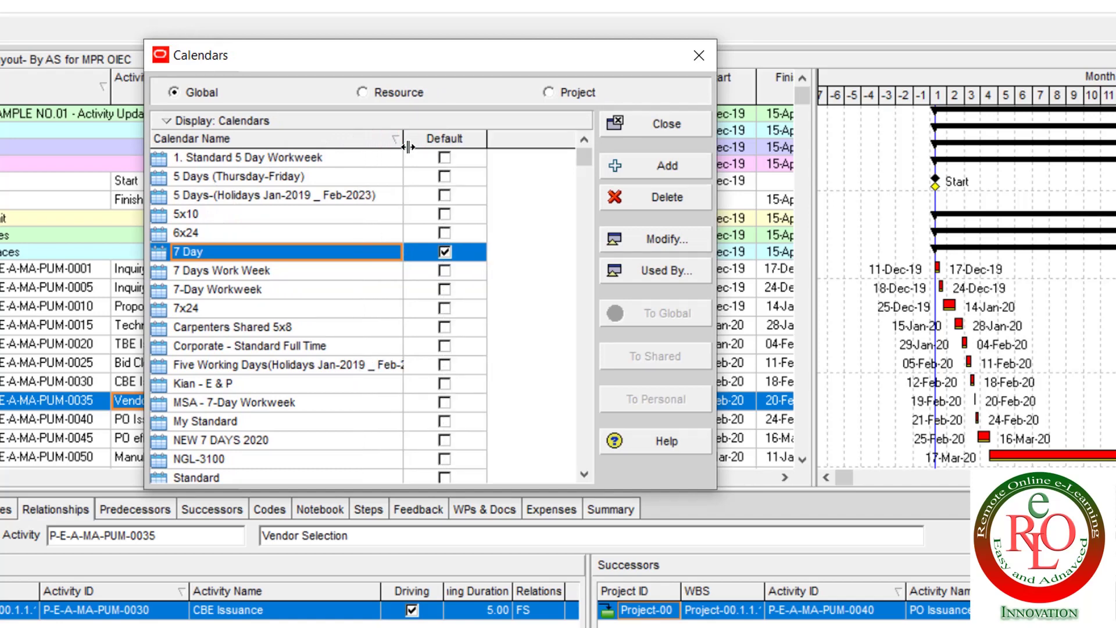
click(321, 241)
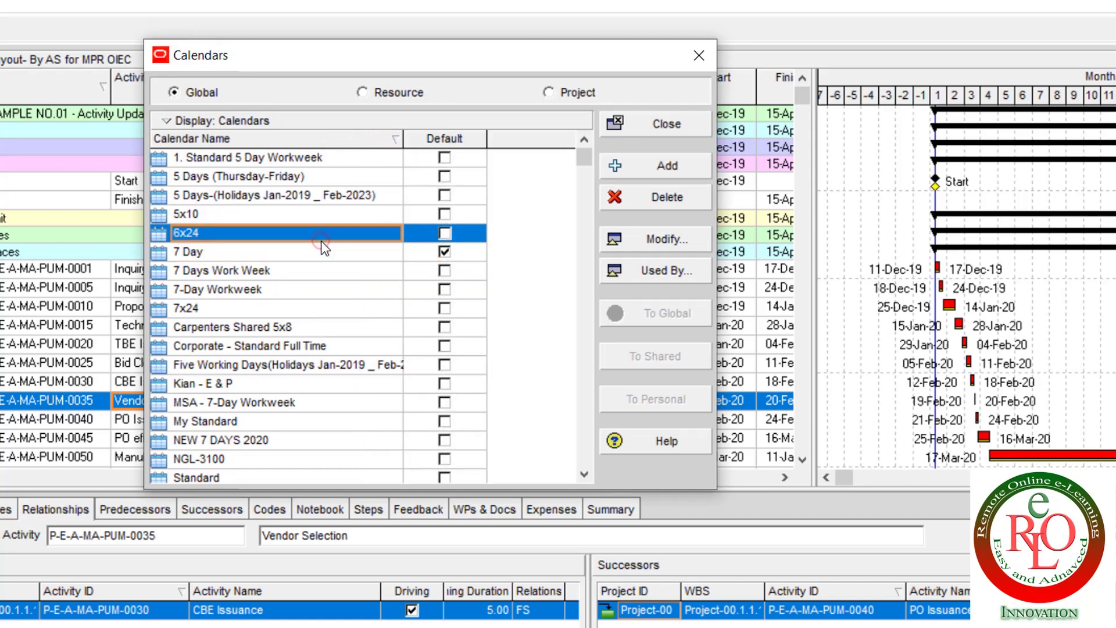
key(Up)
key(Up)
key(Up)
key(Up)
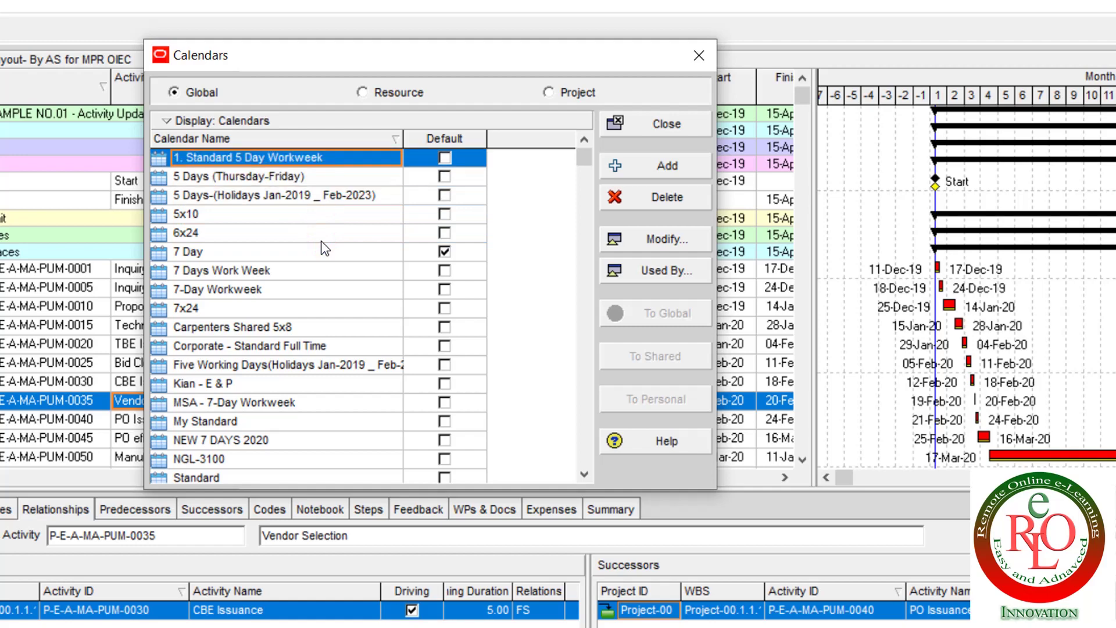
key(Down)
key(Down)
key(Down)
key(Down)
key(Down)
key(Down)
key(Down)
key(Down)
key(Down)
key(Down)
key(Down)
key(Down)
key(Down)
key(Down)
key(Down)
key(Down)
key(Down)
key(Down)
key(Down)
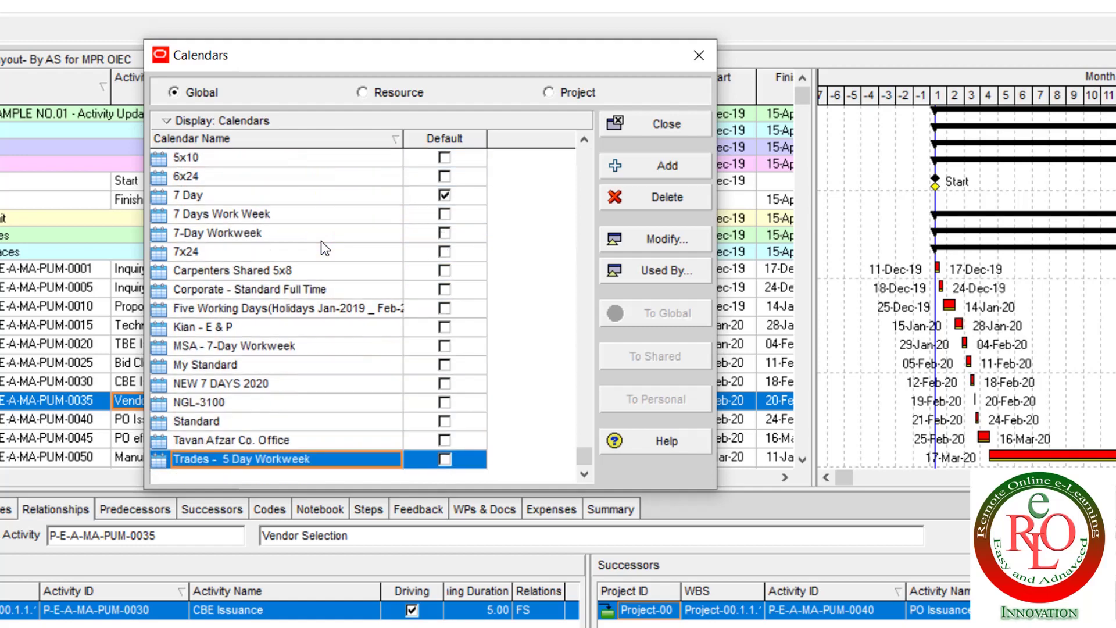
click(678, 129)
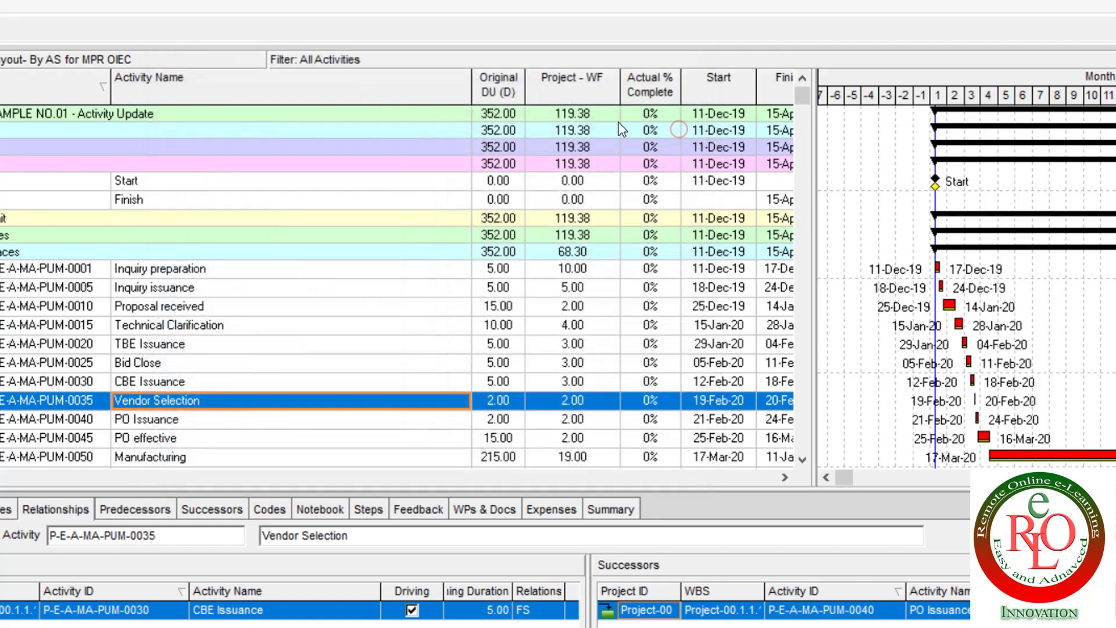
Examine the hours per time period and the time period abbreviations in the admin preferences.
click(207, 26)
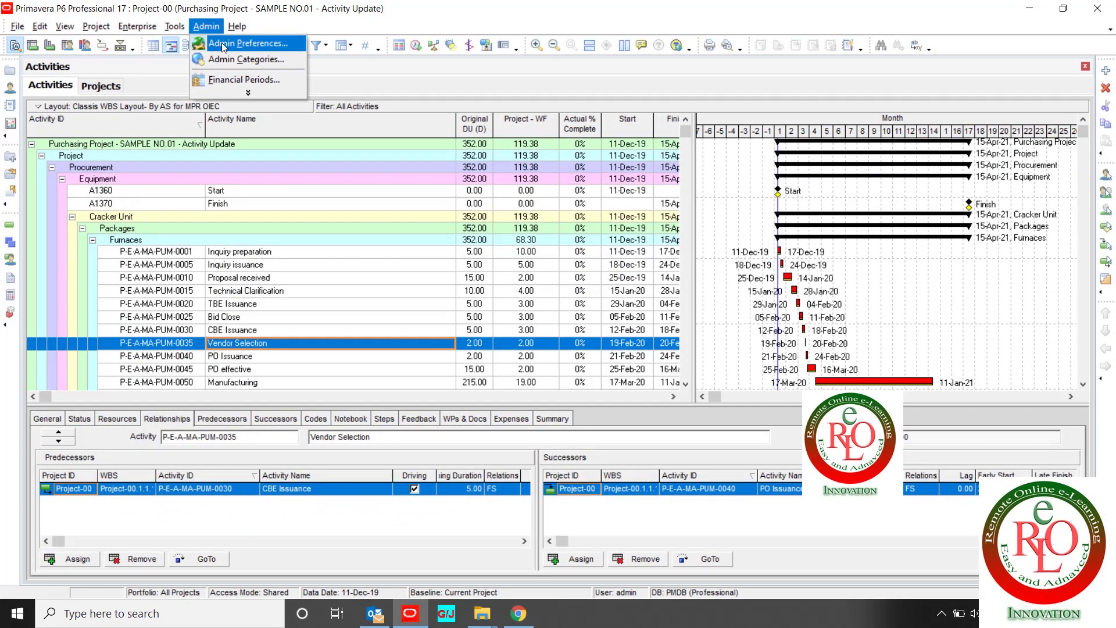
click(221, 43)
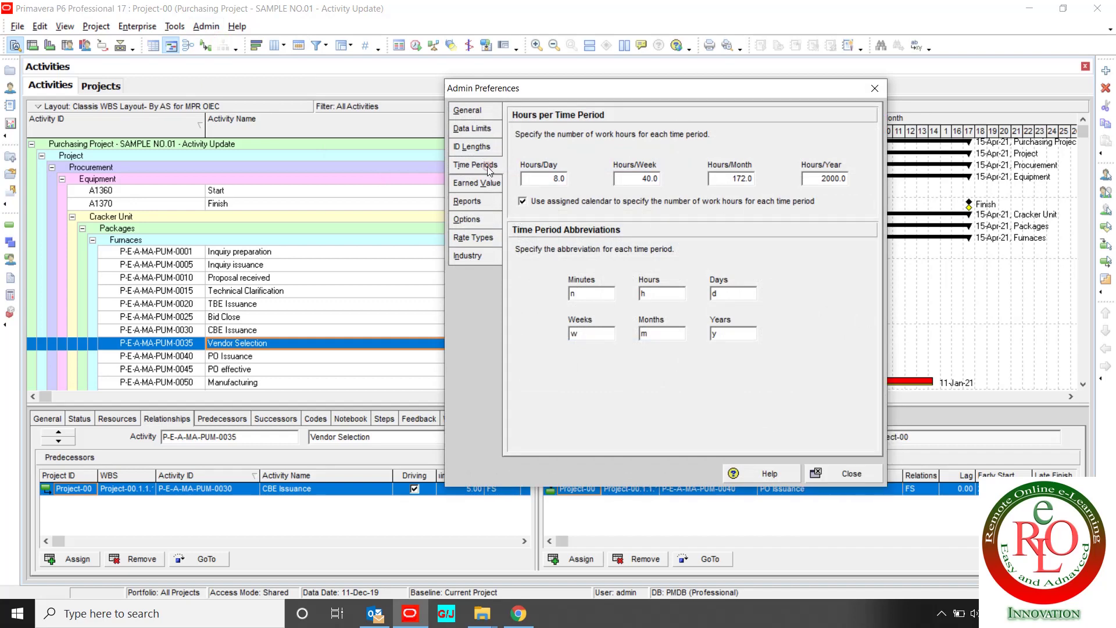
click(554, 180)
click(646, 176)
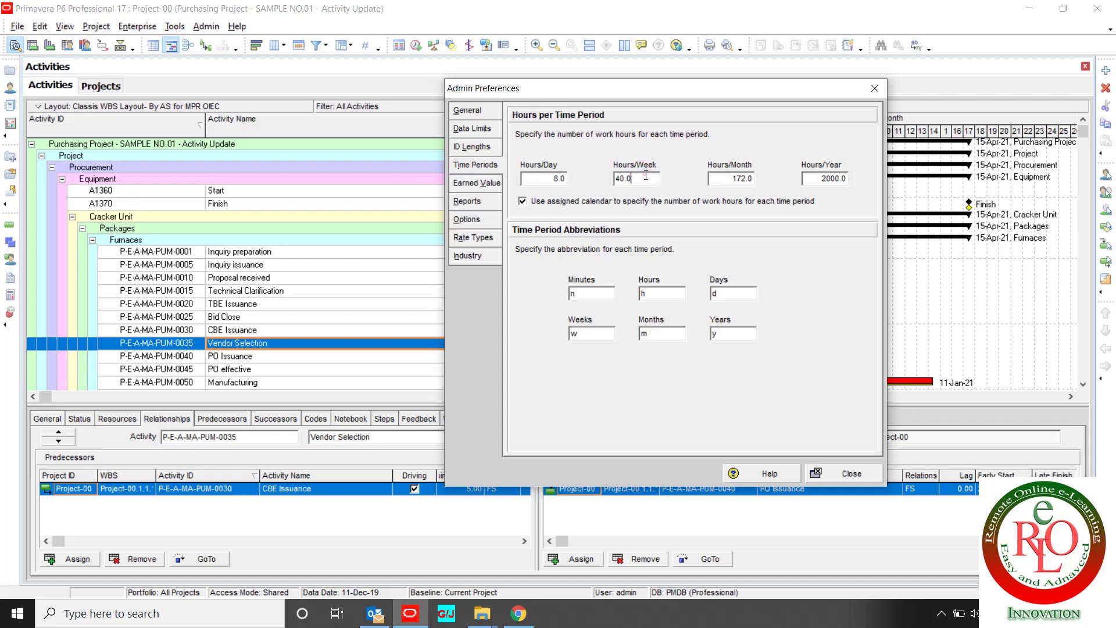
click(715, 179)
click(582, 292)
click(847, 473)
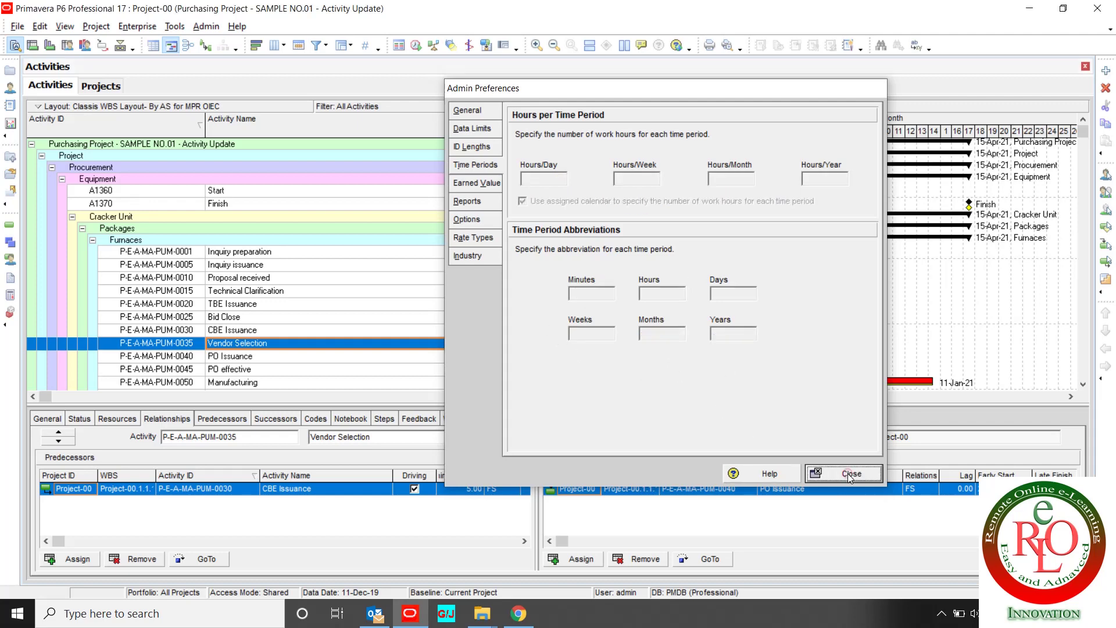
Show the general details of activity P-E-A-MA-PUM-0001 and examine the project calendars offered as its activity calendar.
click(169, 256)
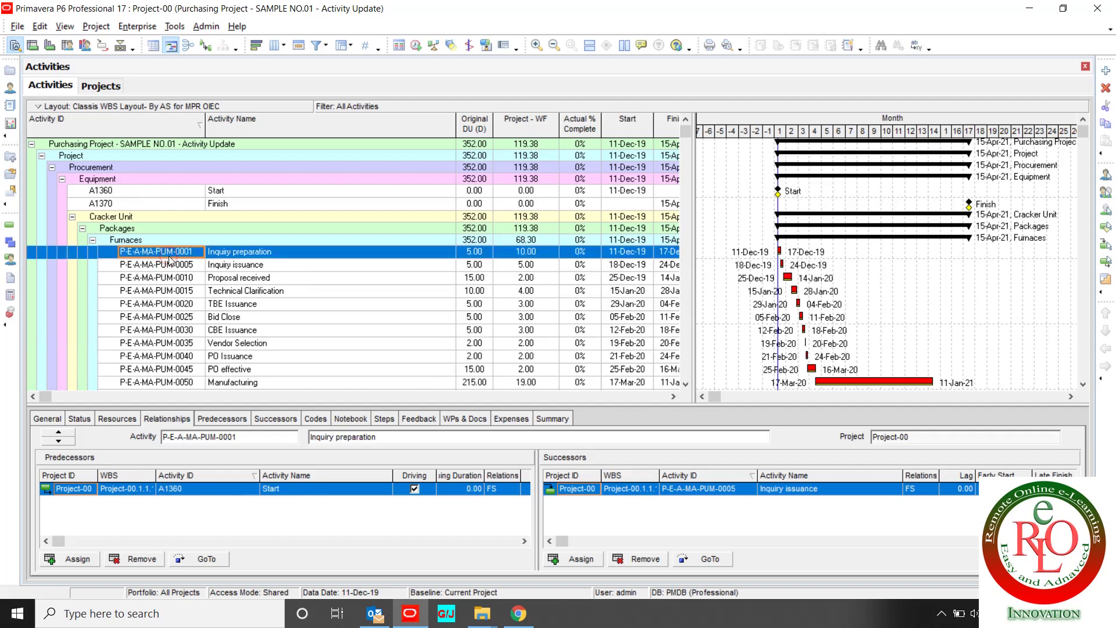
click(169, 256)
drag(169, 255, 123, 375)
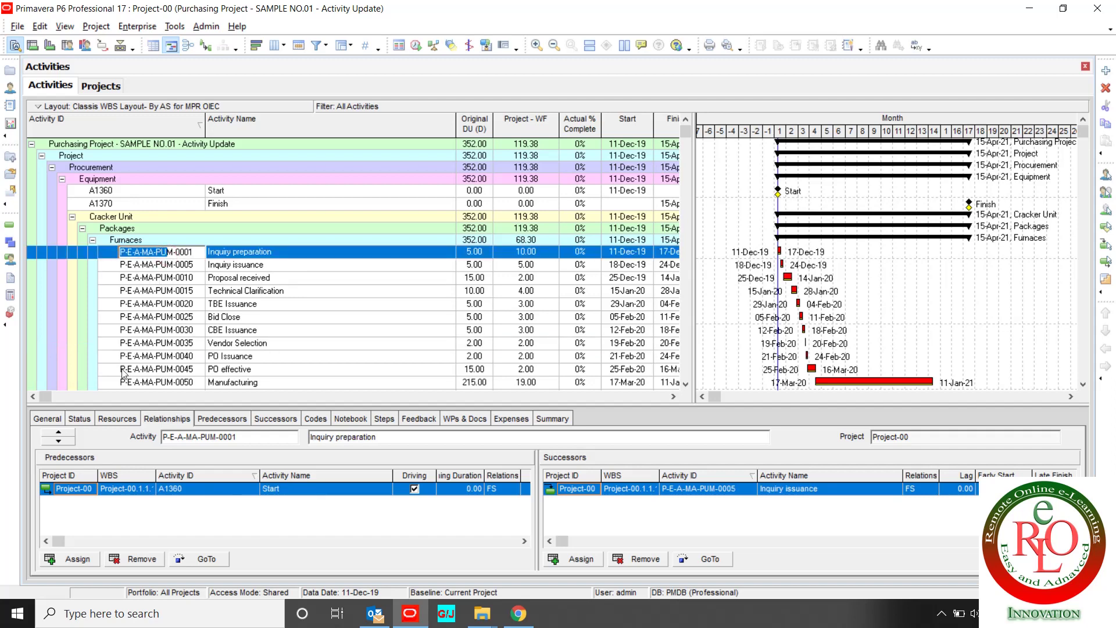
click(48, 420)
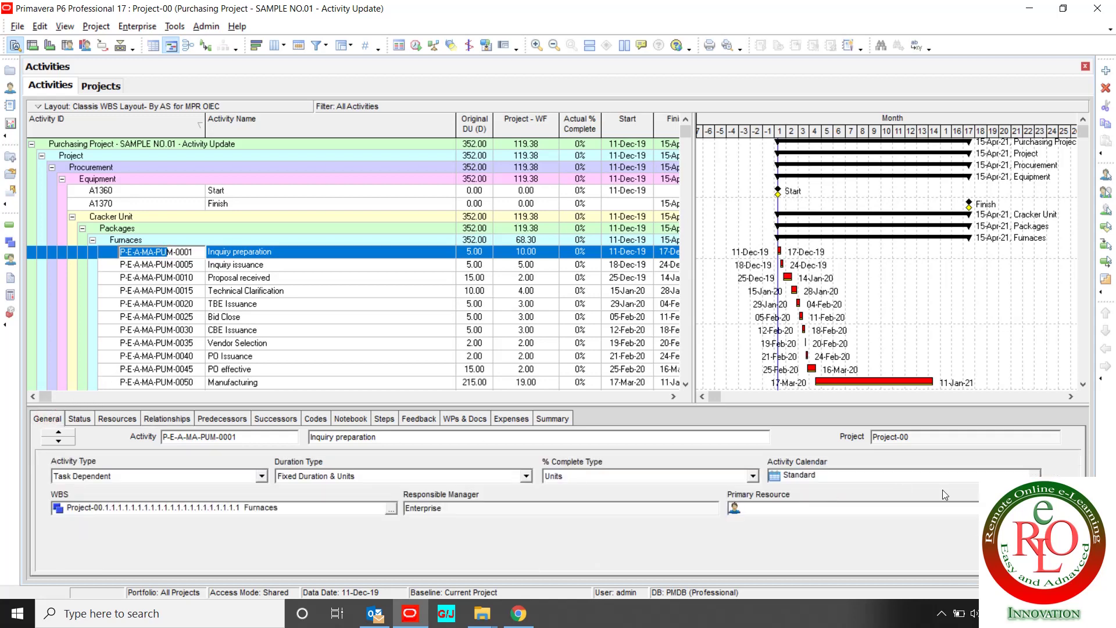
key(Escape)
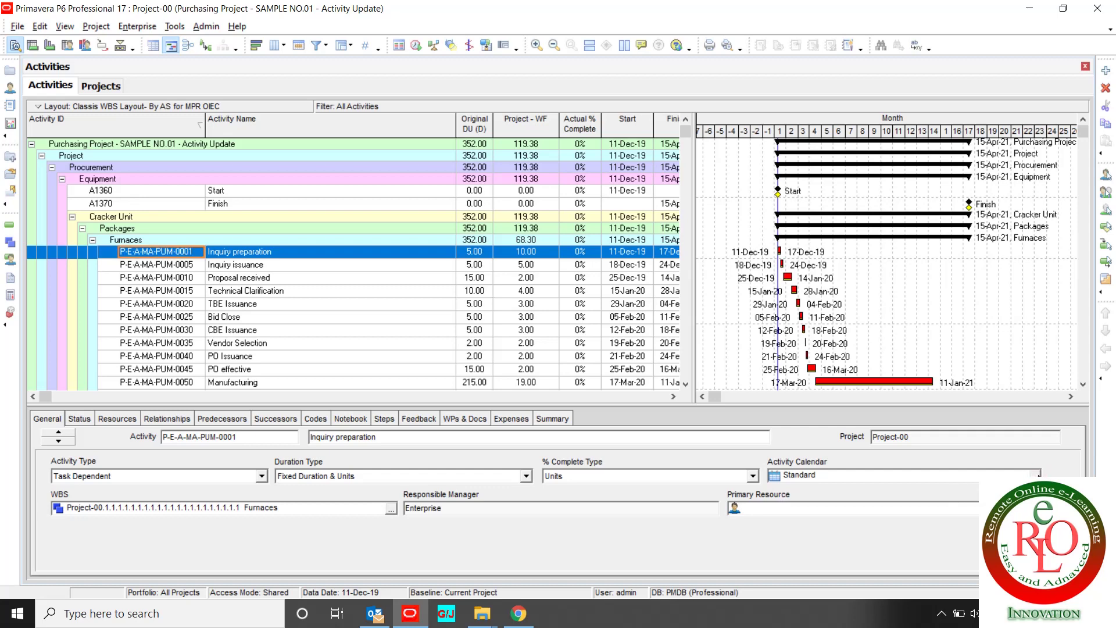
click(1035, 473)
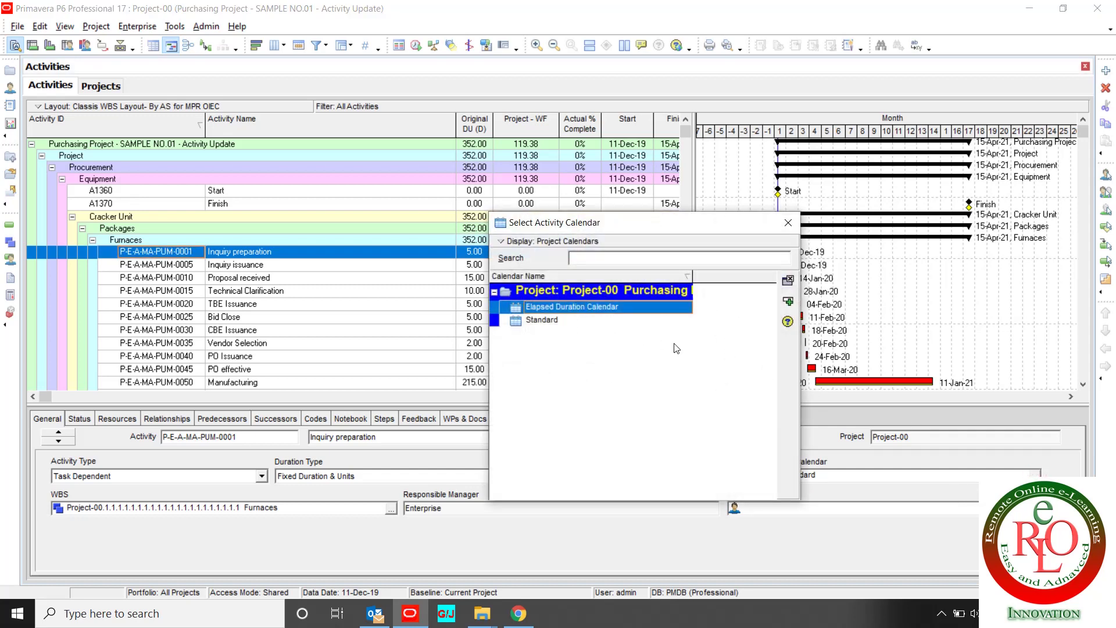
click(541, 325)
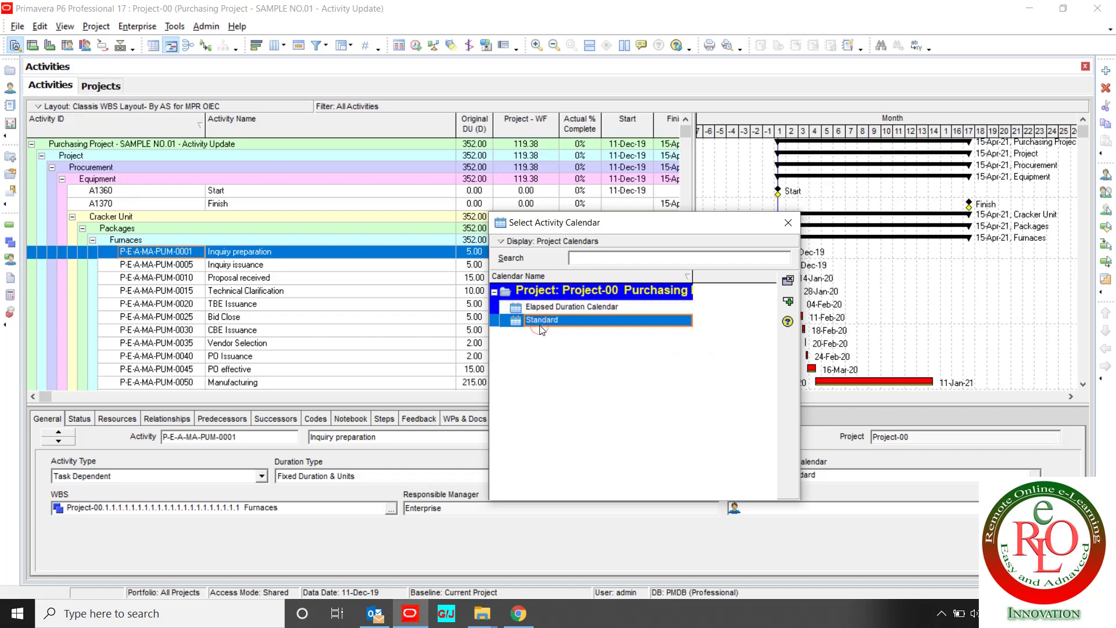
click(545, 309)
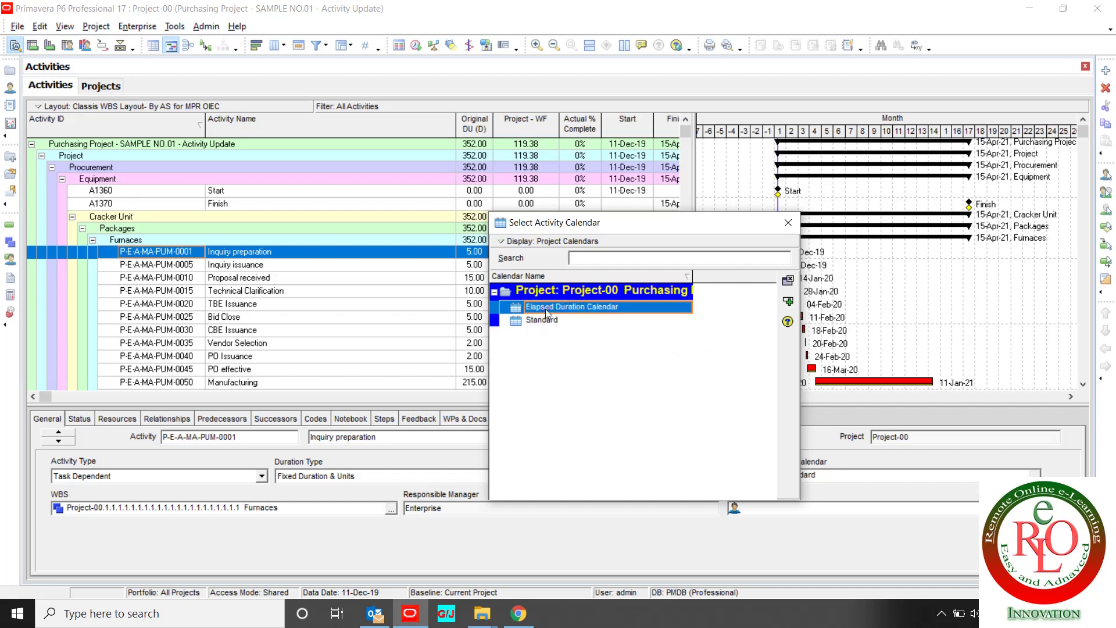
Switch the activity calendar selection to global calendars and browse the list to its end and back to the start.
click(512, 242)
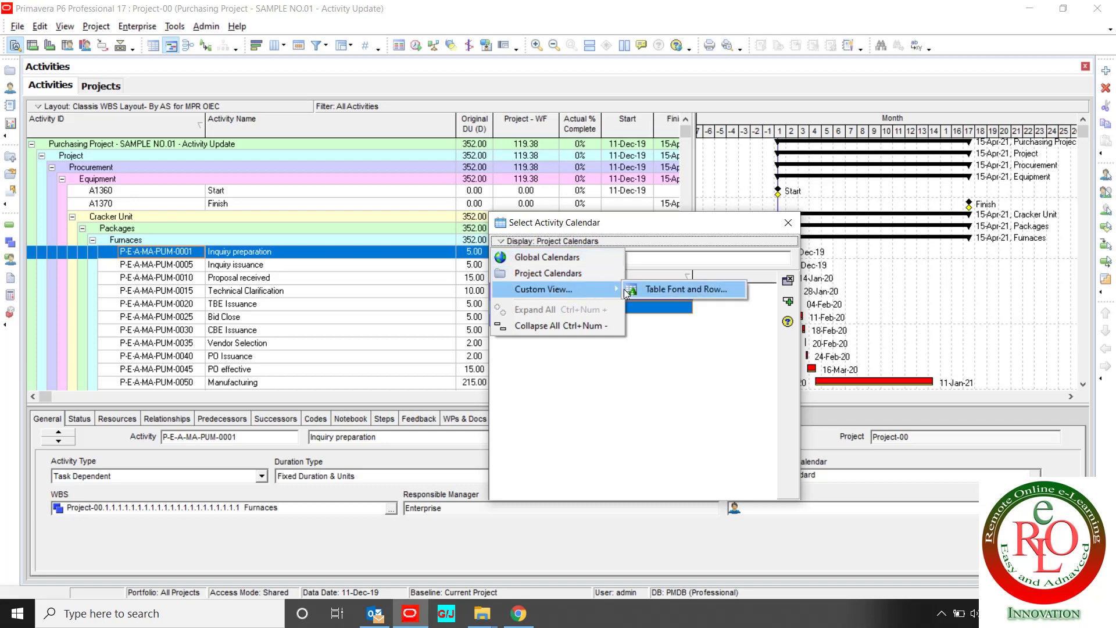
click(564, 259)
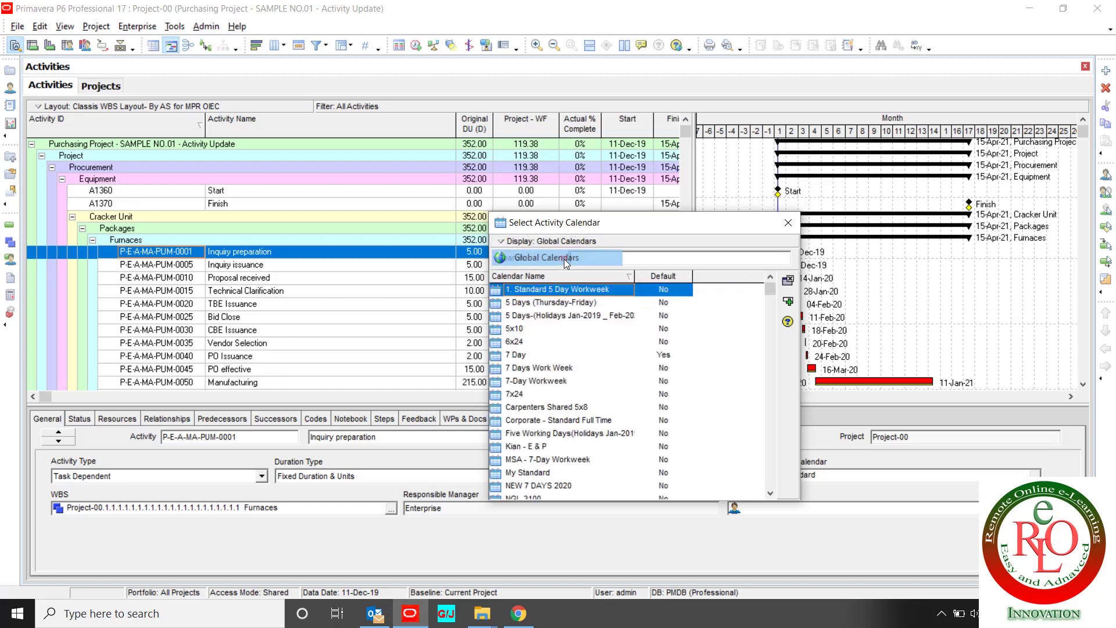
click(554, 315)
key(Down)
key(Down)
key(Down)
key(Down)
key(Down)
key(Down)
key(Down)
key(Down)
key(Down)
key(Down)
key(Down)
key(Down)
key(Down)
key(Down)
key(Down)
key(Down)
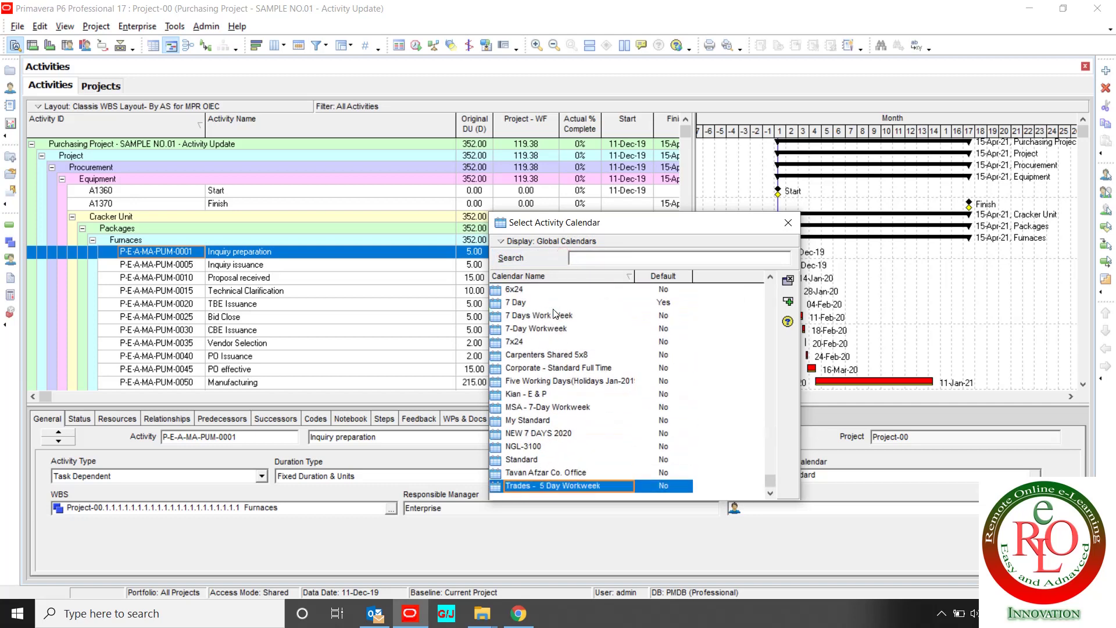
key(Up)
key(Up)
key(Up)
key(Up)
key(Up)
key(Up)
key(Up)
key(Up)
key(Up)
key(Up)
key(Up)
key(Up)
key(Up)
key(Up)
key(Up)
key(Up)
key(Up)
key(Up)
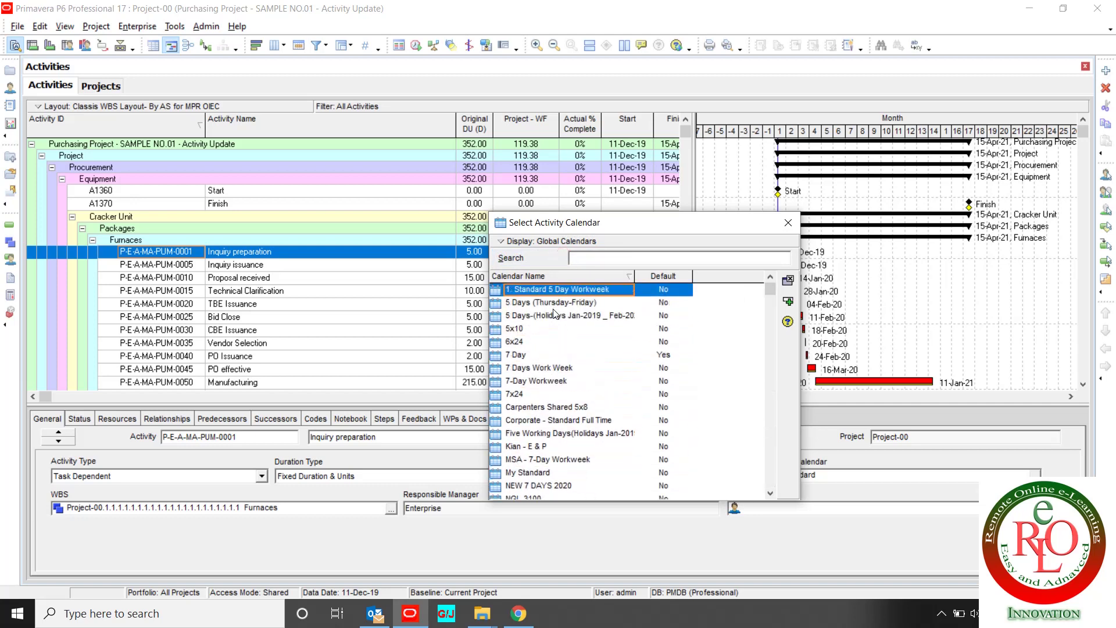
Return the selection list to project calendars, highlight Standard, and close the list without assigning a calendar.
click(553, 240)
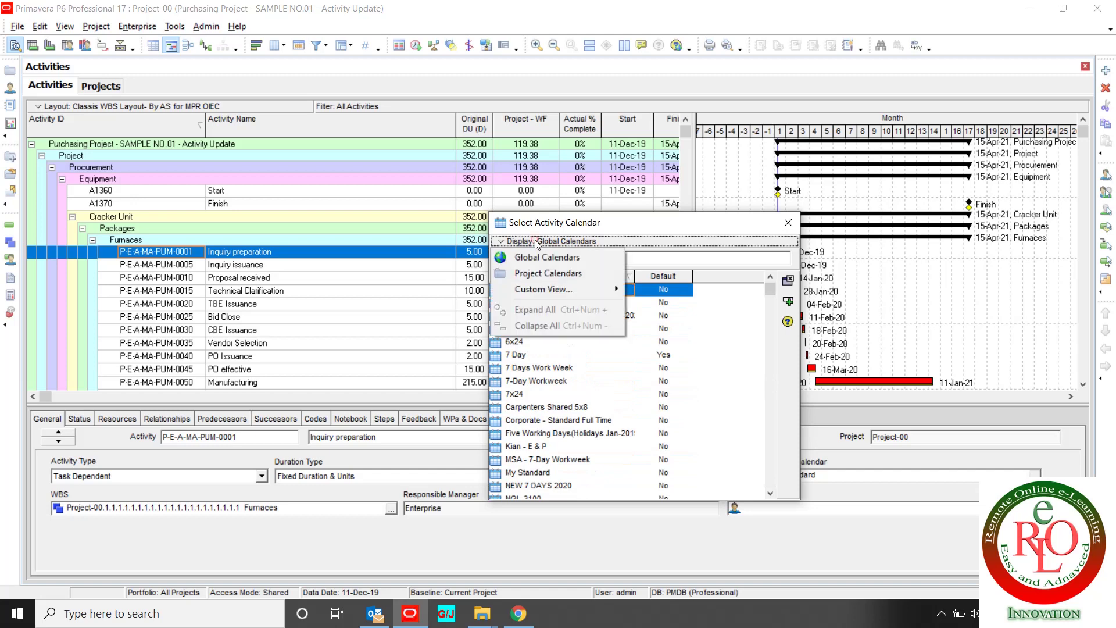
click(567, 273)
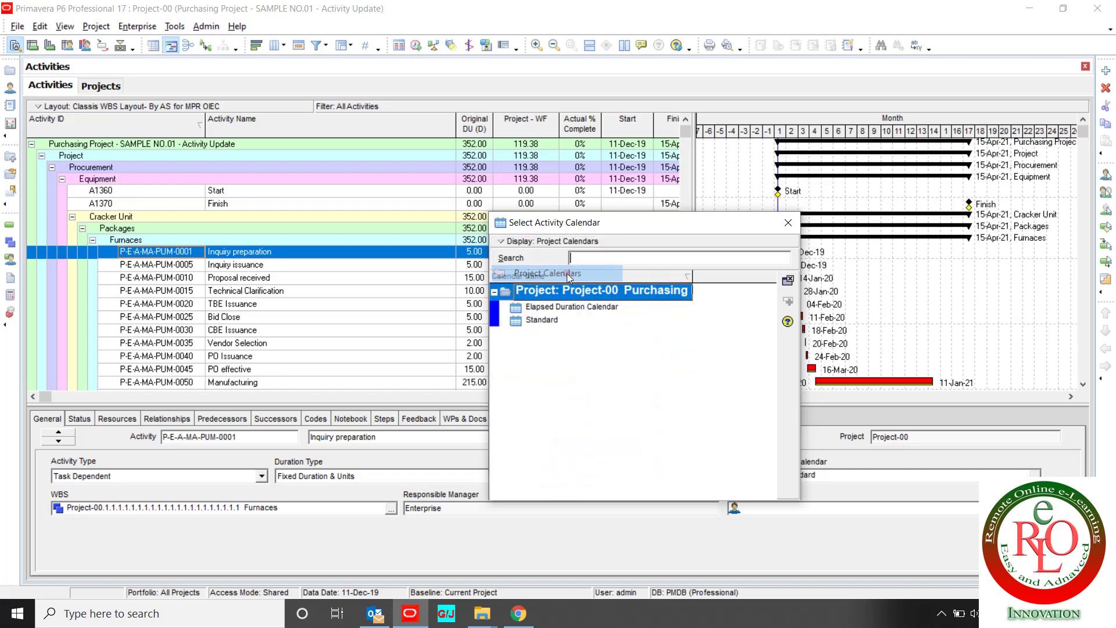
click(556, 319)
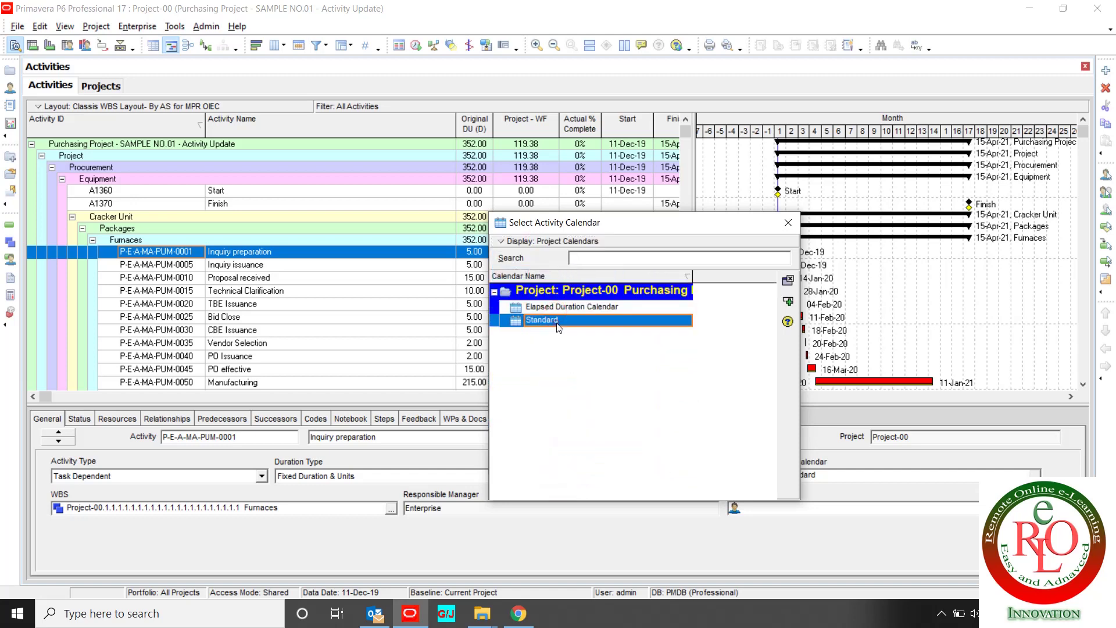
click(781, 282)
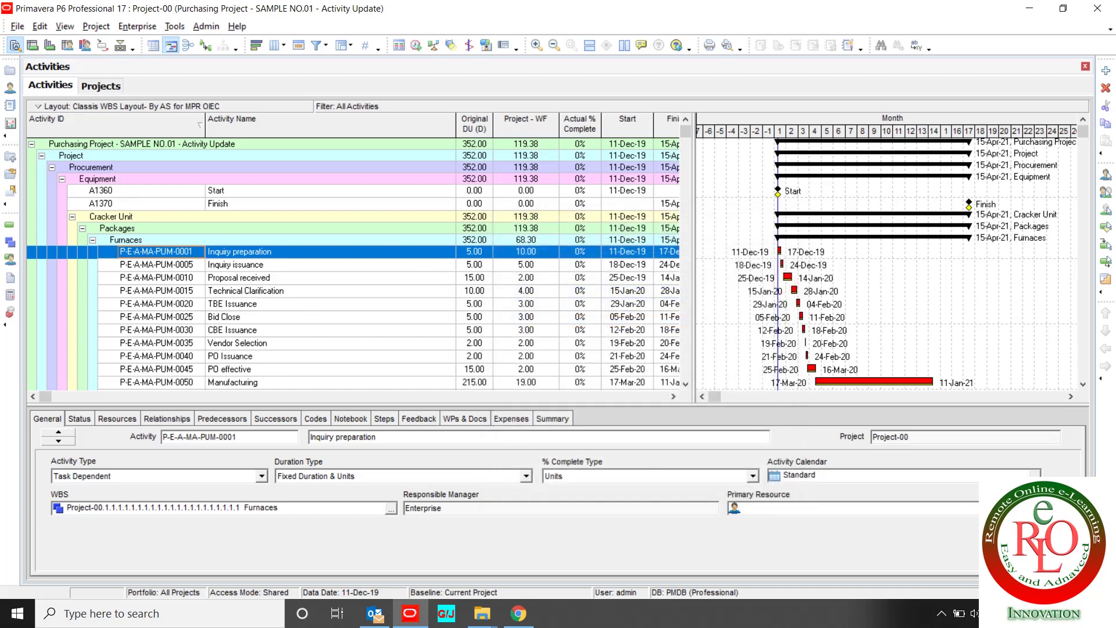
Assign the Elapsed Duration Calendar to the Inquiry preparation activity and select its original duration for comparison.
click(1034, 474)
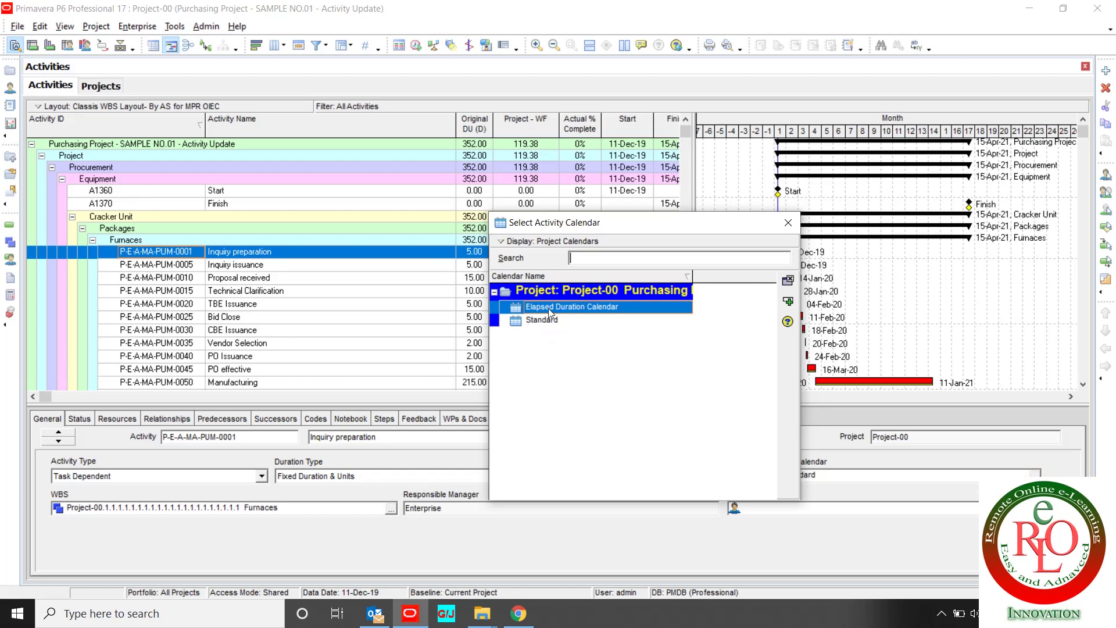
double_click(550, 308)
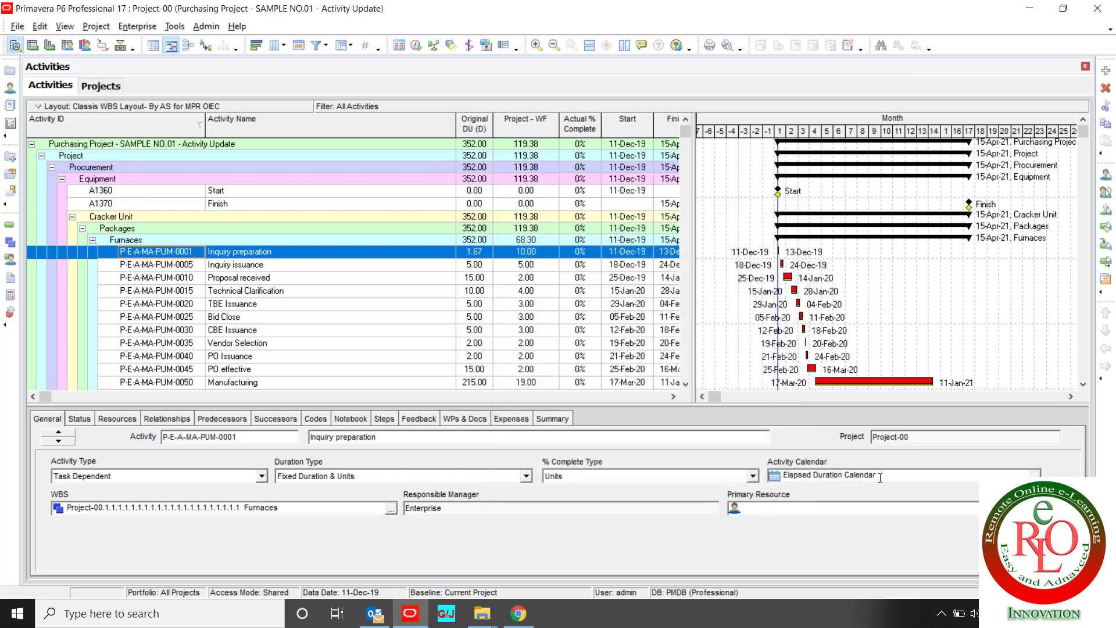
click(483, 254)
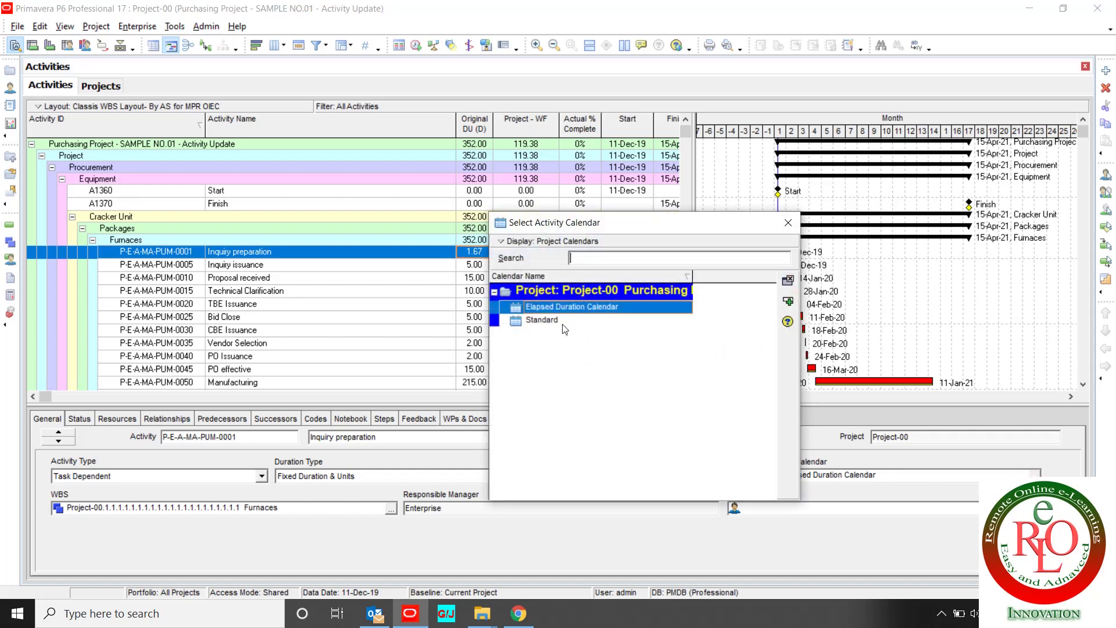
Assign the Standard project calendar back to the Inquiry preparation activity.
click(563, 323)
double_click(563, 325)
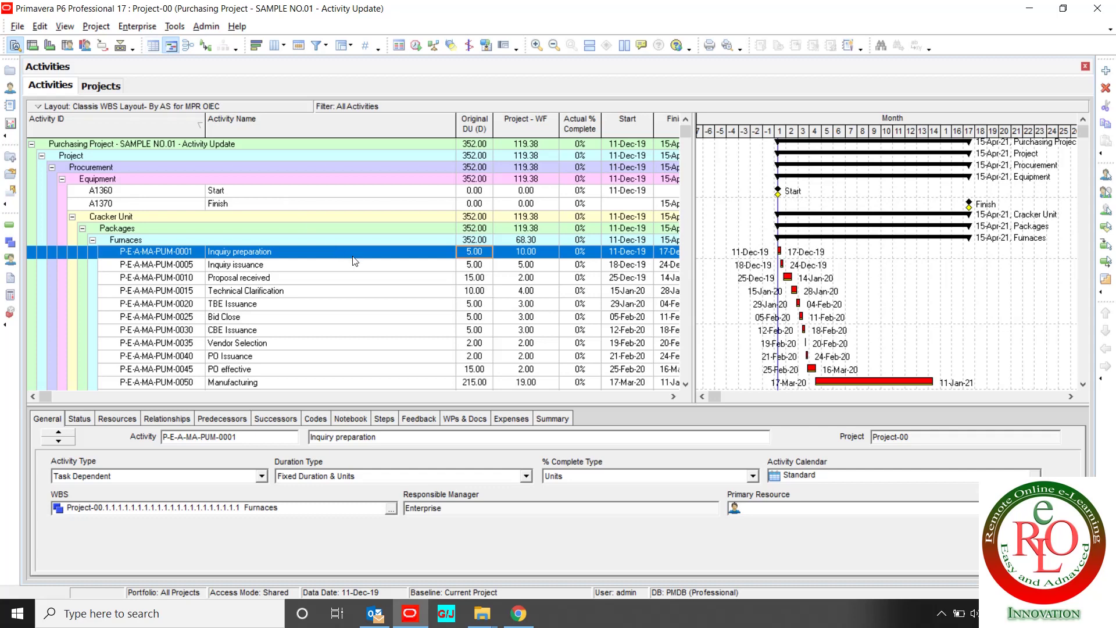
Review which WBS elements use the Standard project calendar, and close the usage list.
click(130, 28)
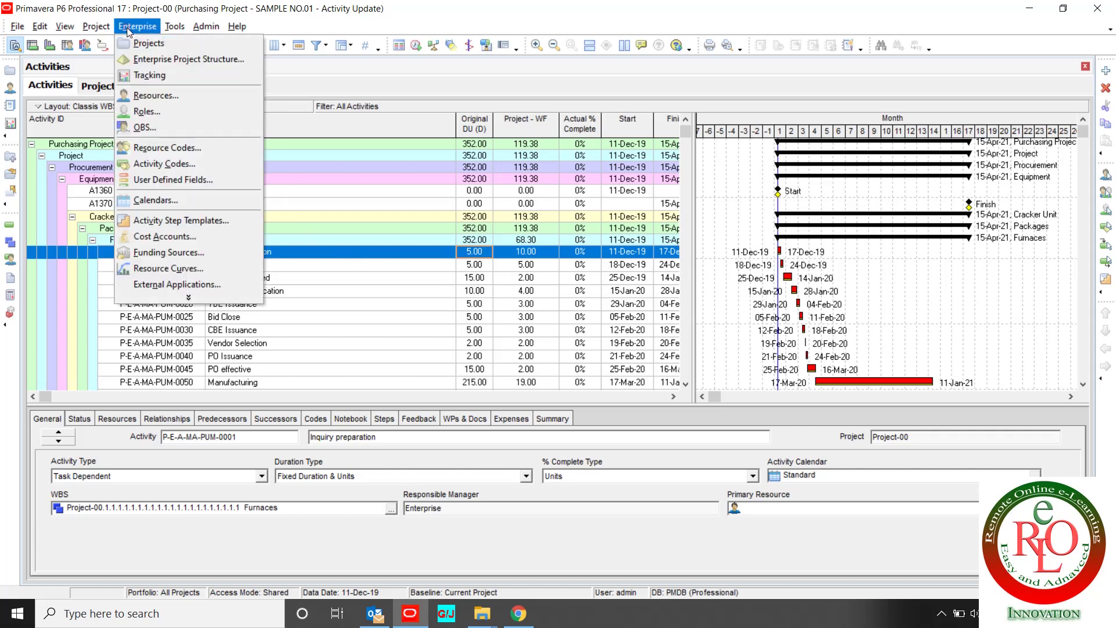
click(152, 200)
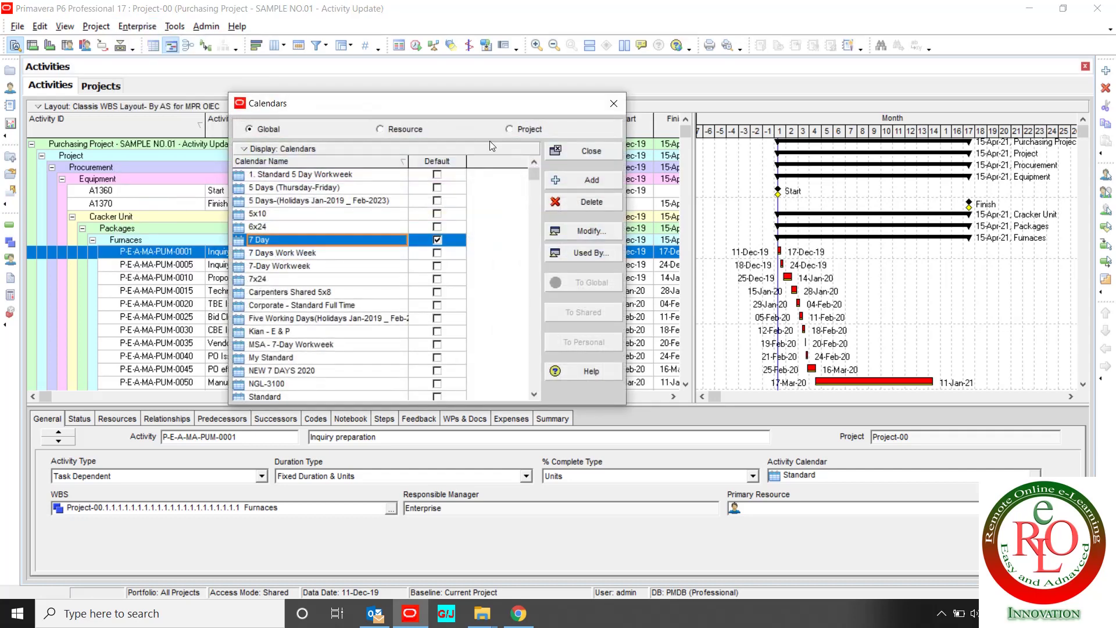
click(520, 131)
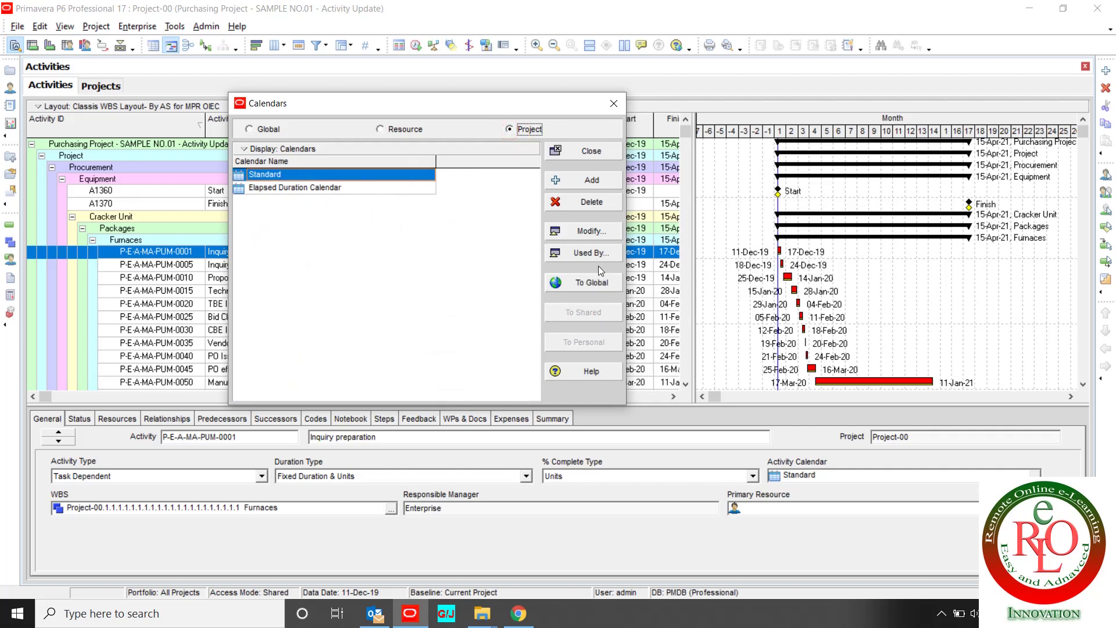
click(588, 253)
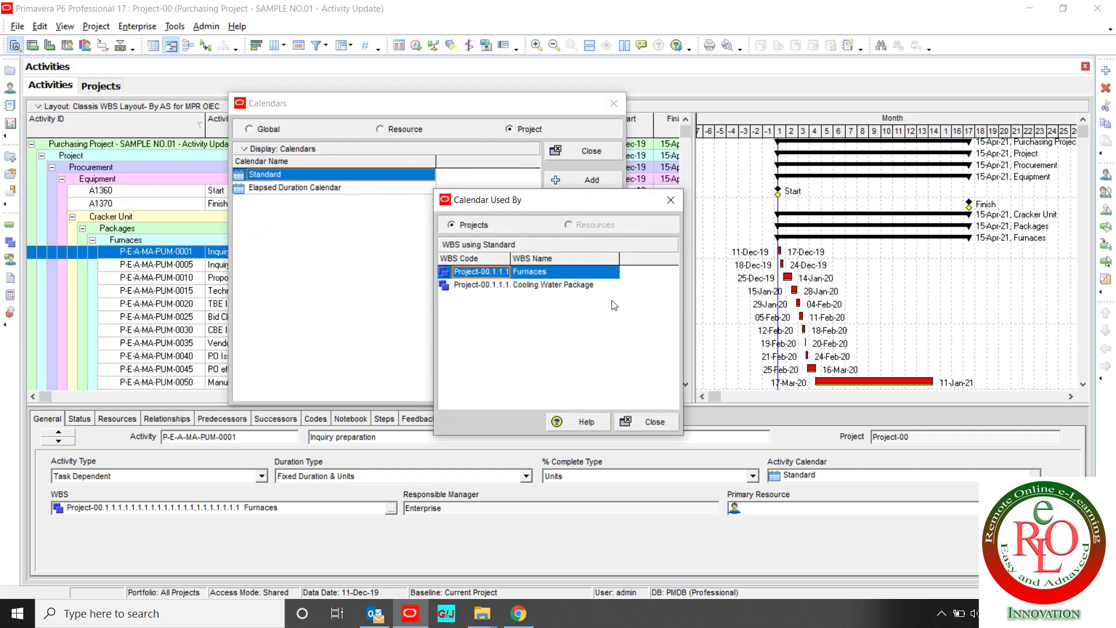
click(642, 420)
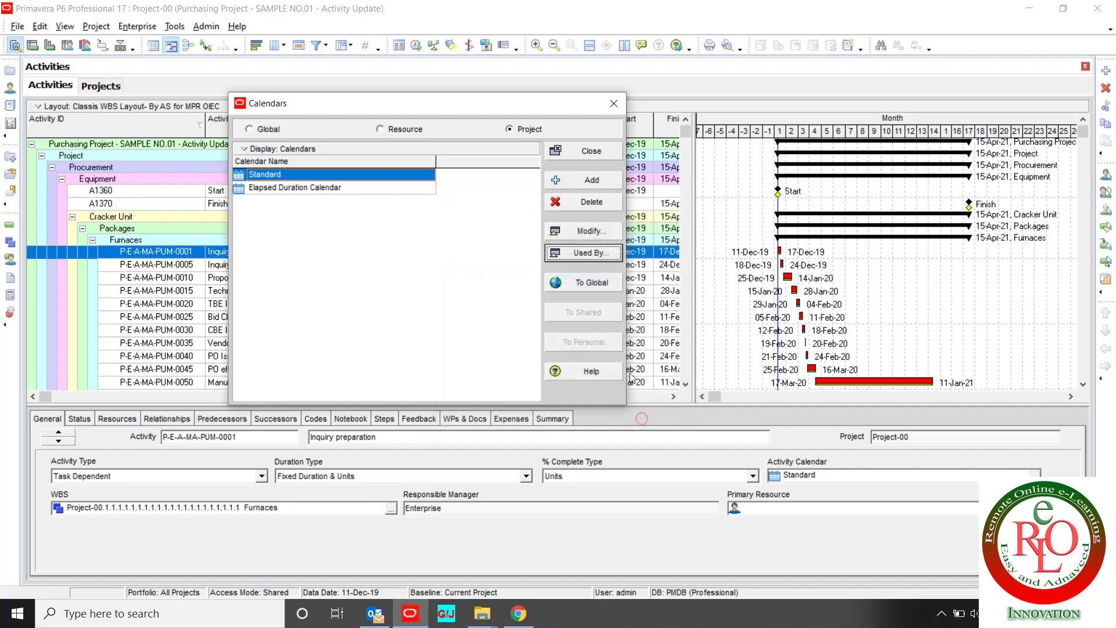
Review the weekly work hours of the Standard project calendar, and close it without saving changes.
click(591, 230)
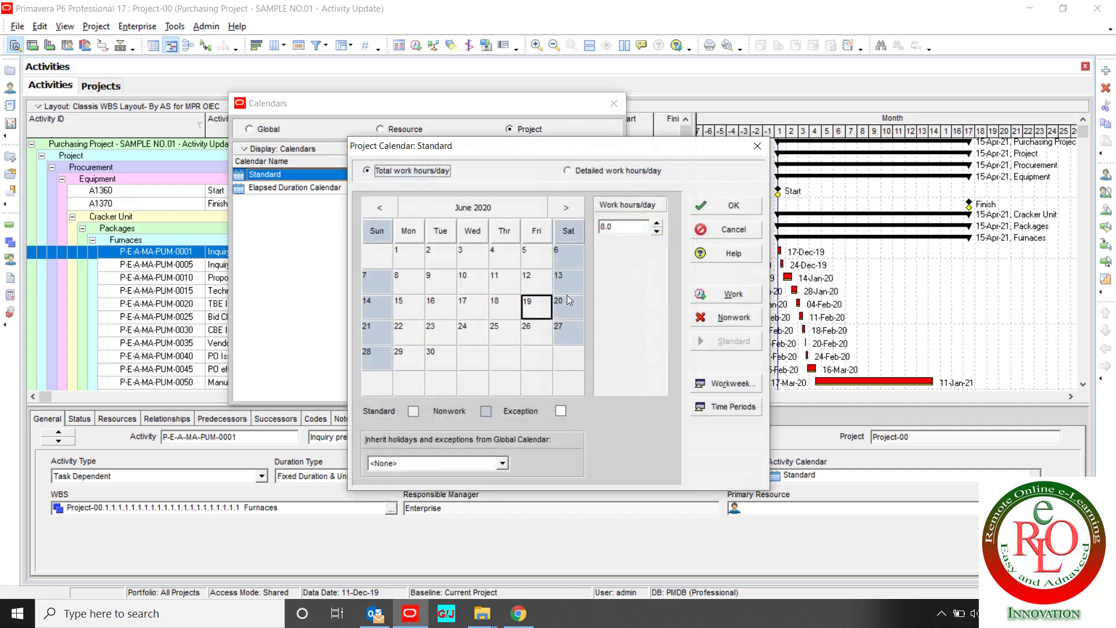
click(505, 309)
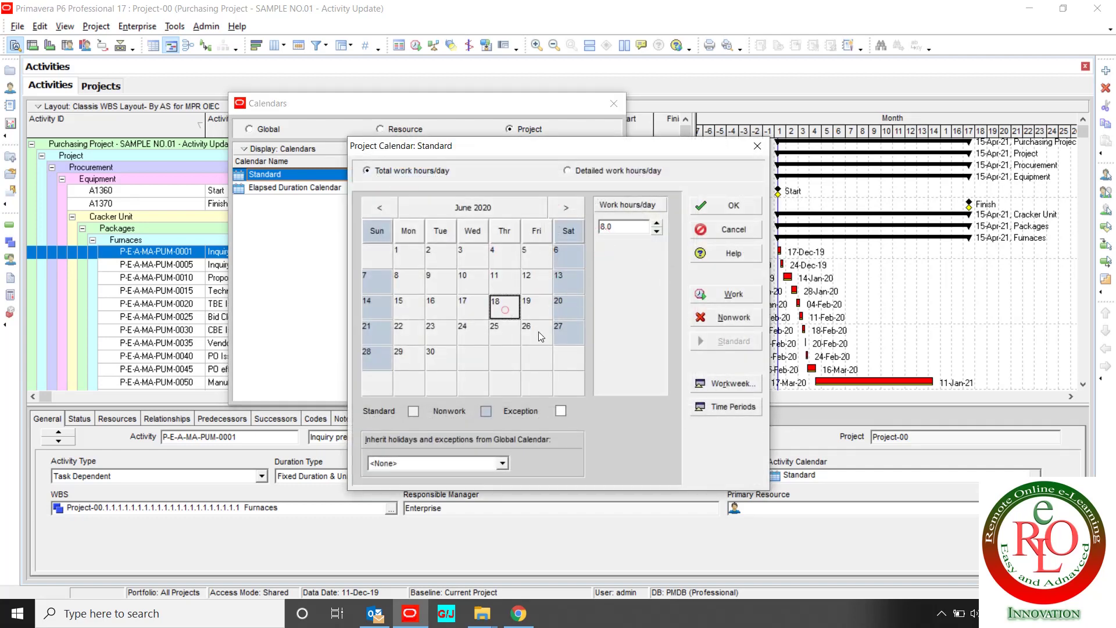
click(719, 384)
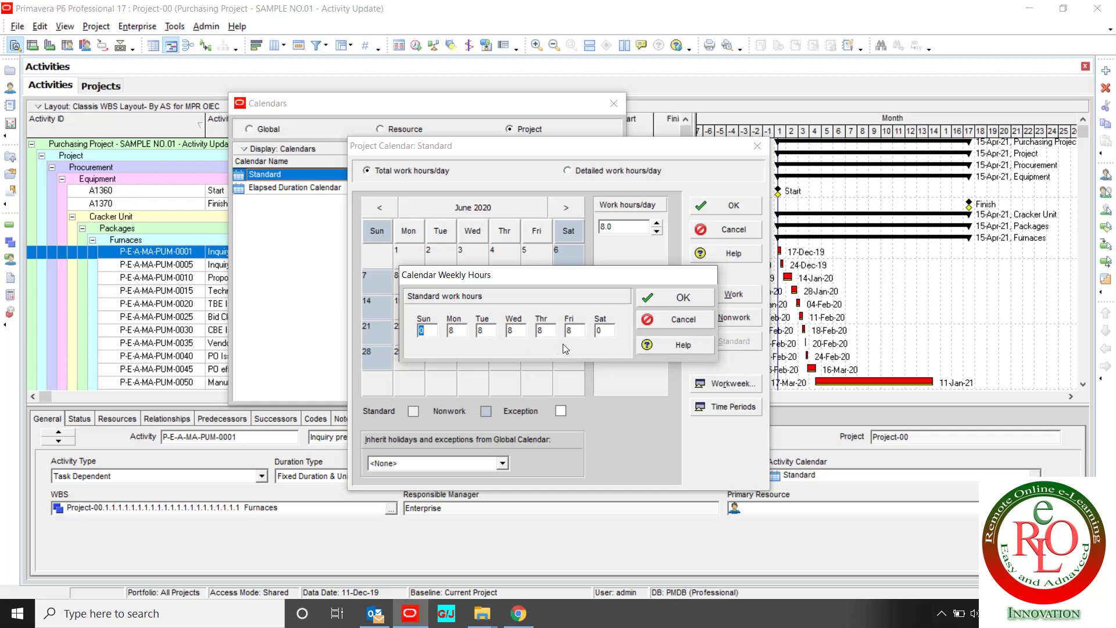
click(655, 323)
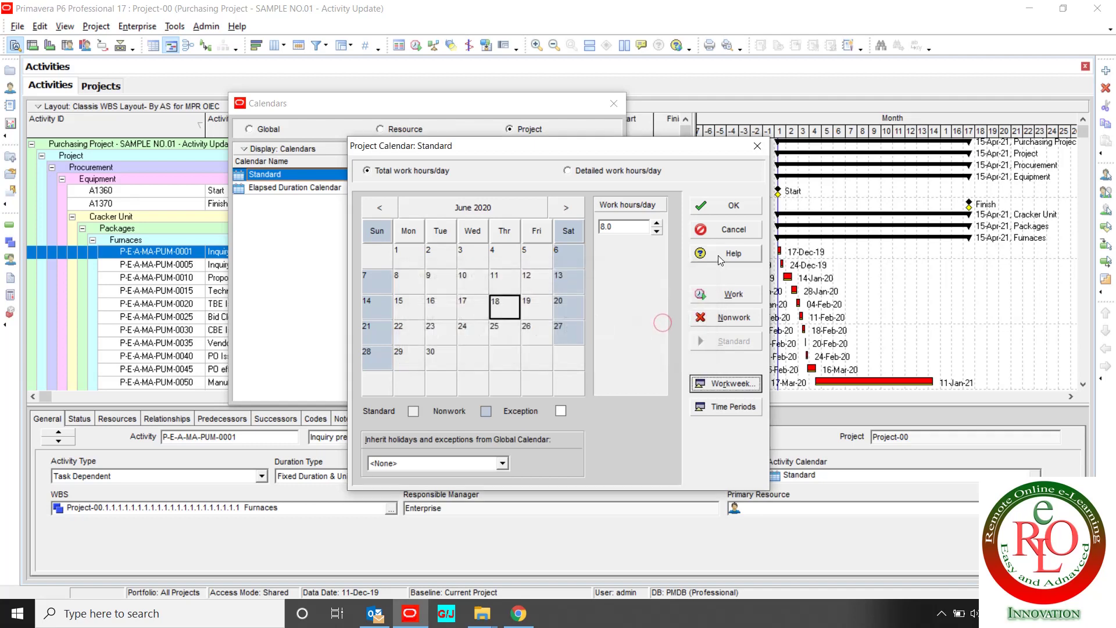
click(726, 230)
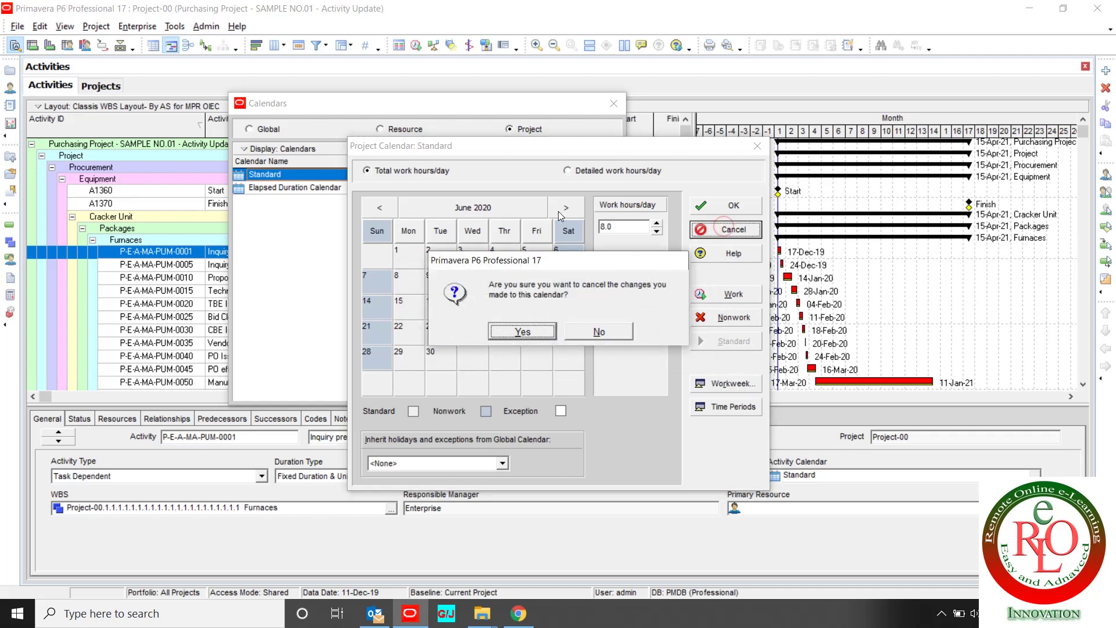
click(523, 332)
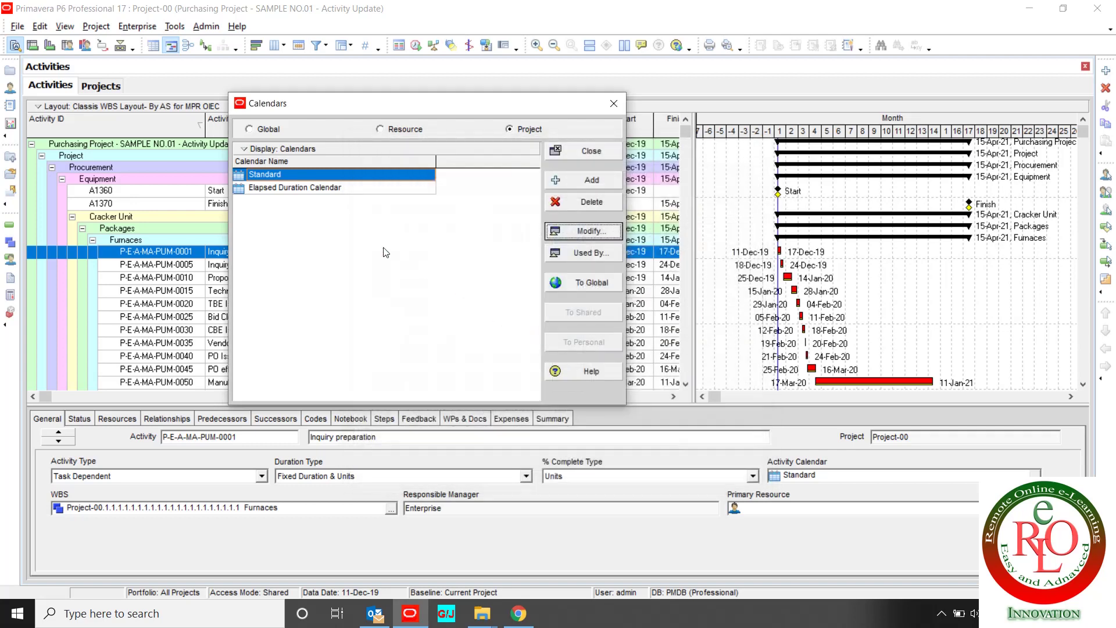
Review the weekly work hours of the Elapsed Duration Calendar, discard any changes, and close the calendars list.
click(298, 188)
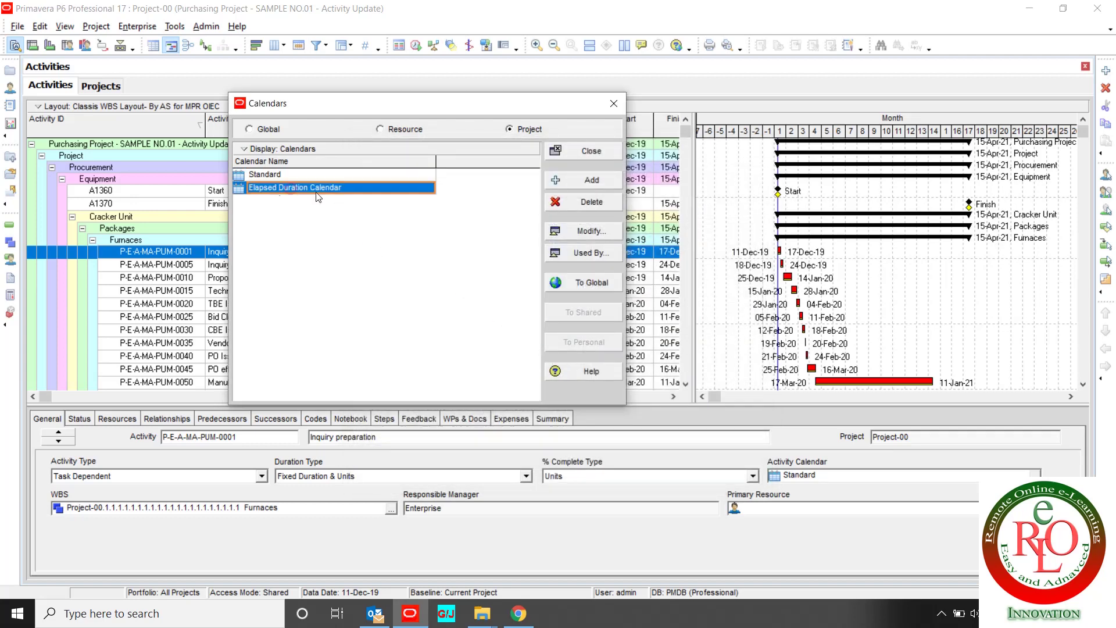
click(589, 229)
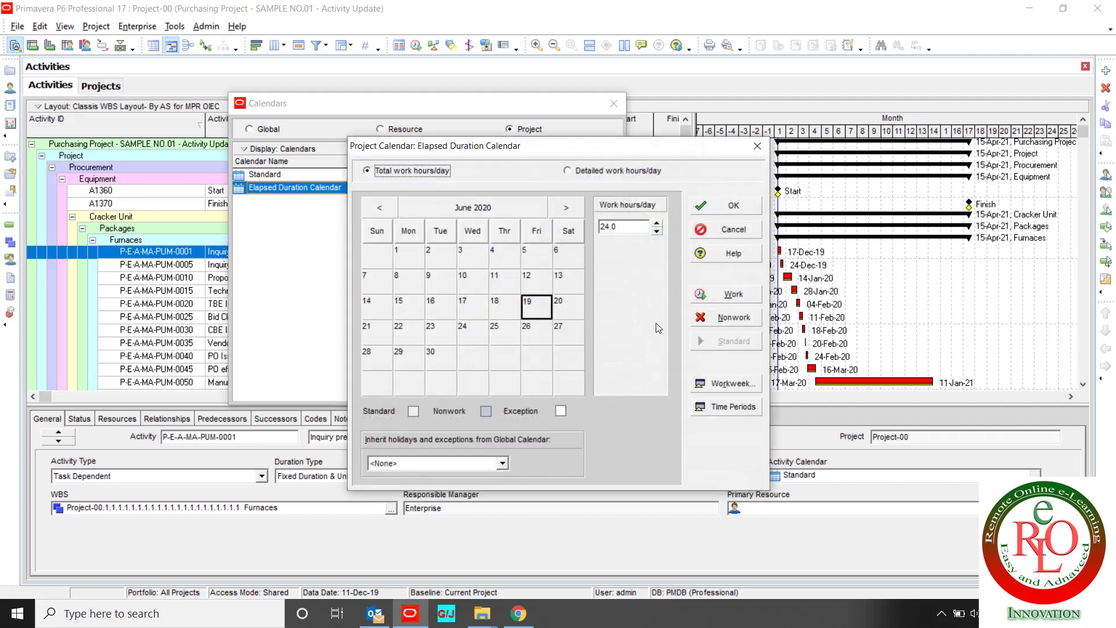
click(721, 384)
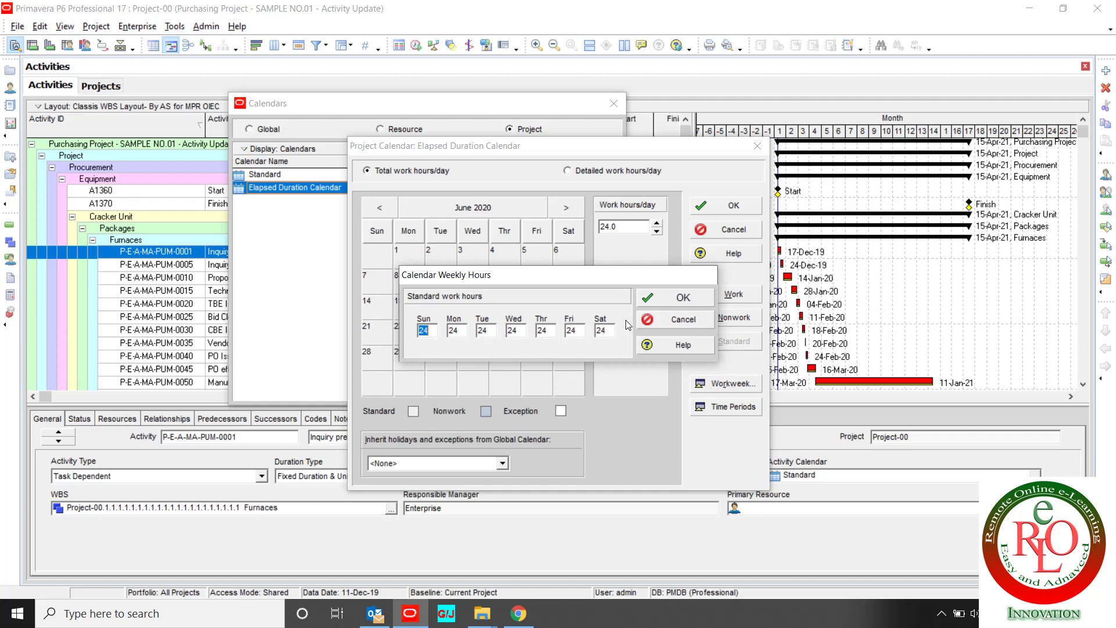
click(661, 325)
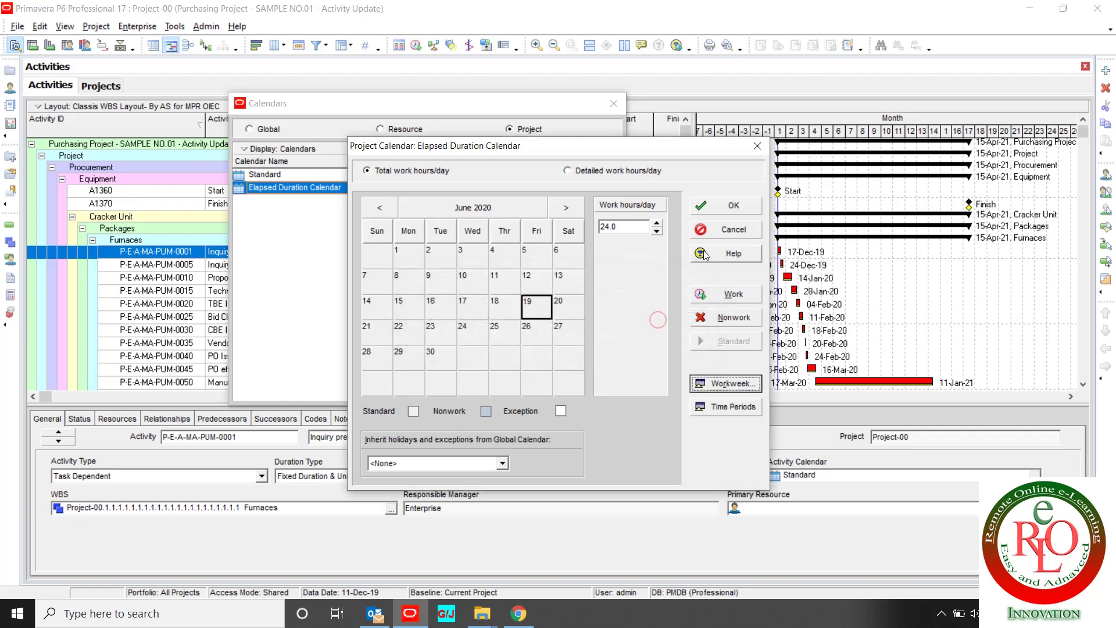
click(716, 235)
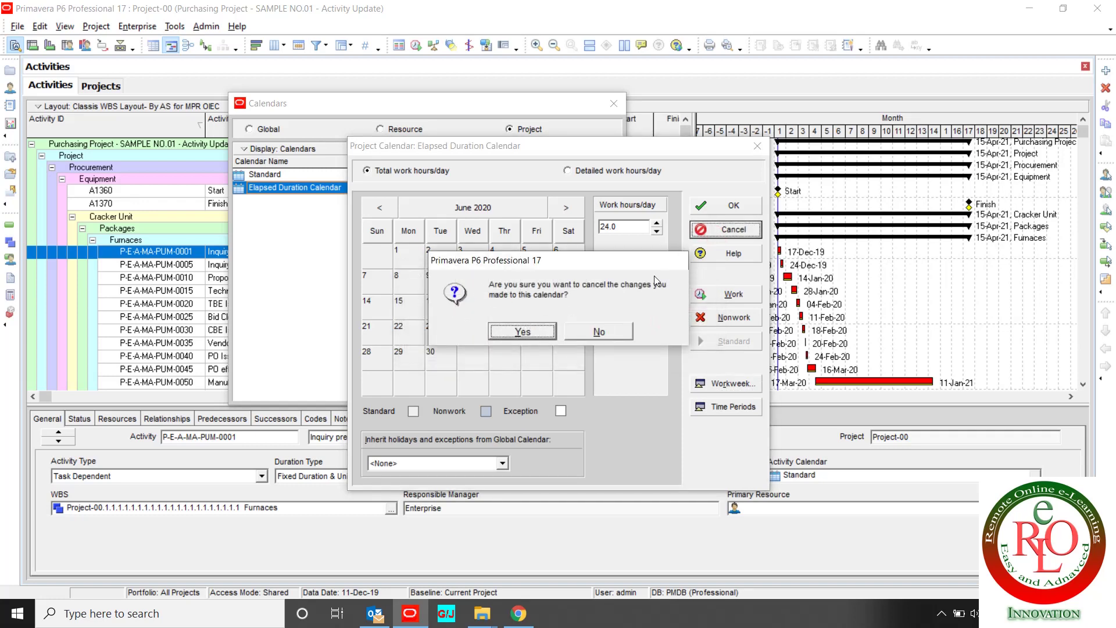
click(541, 333)
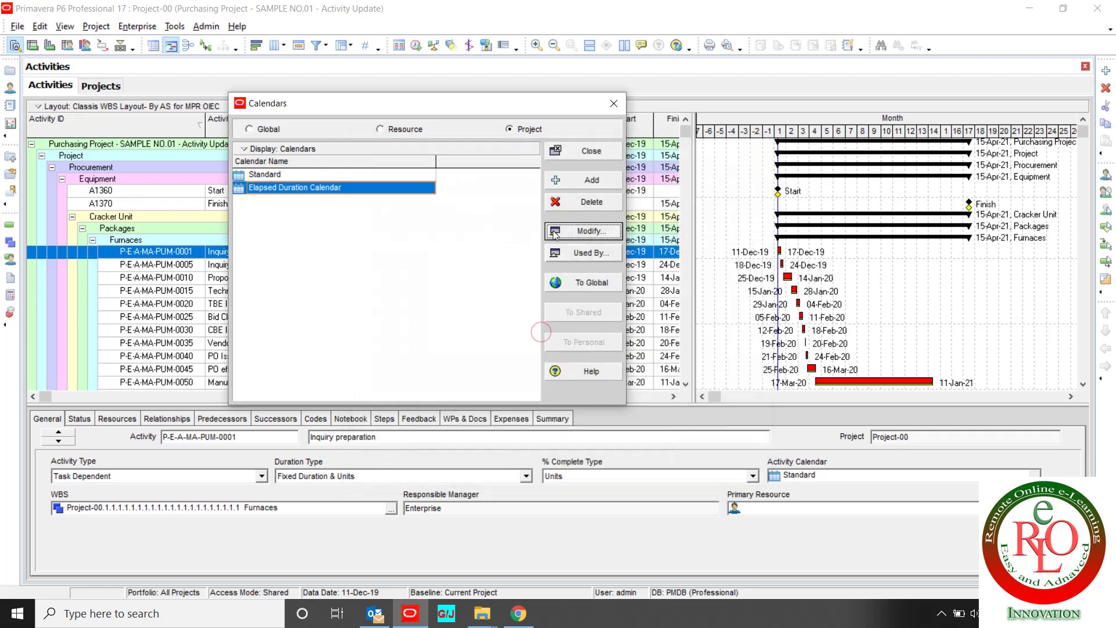
click(586, 157)
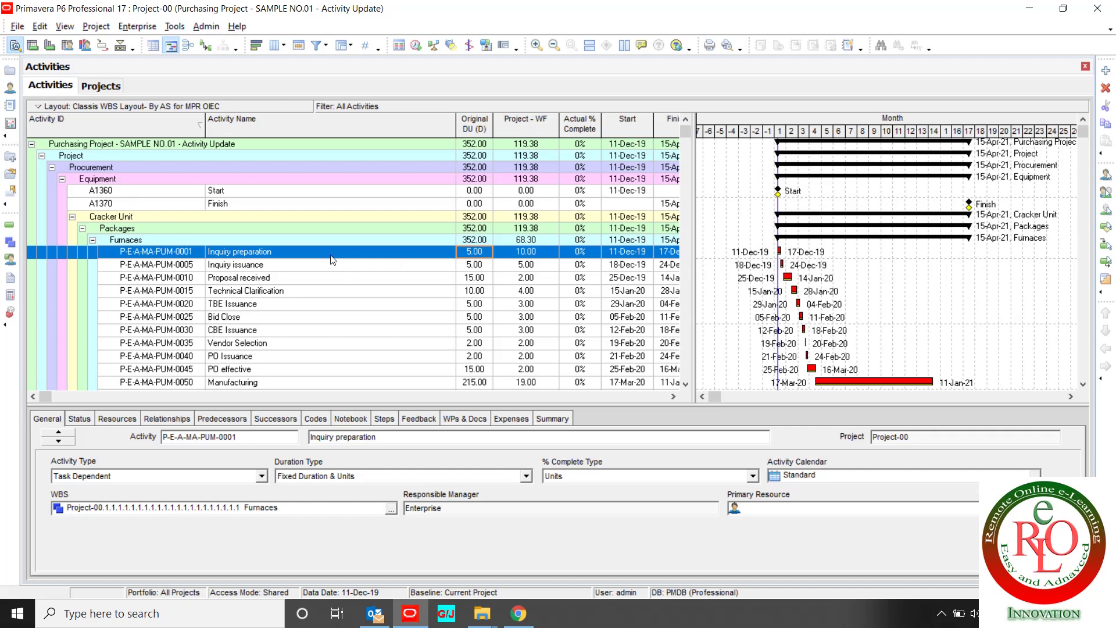
Switch to Word with a maximized blank document, and dismiss its start screen.
click(21, 619)
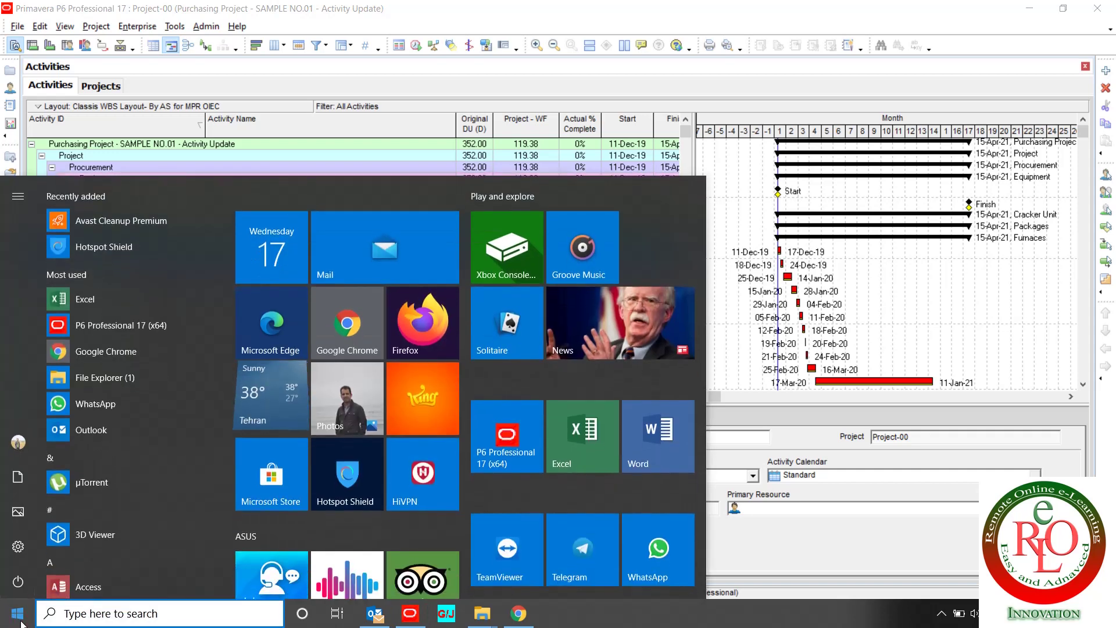
text(w)
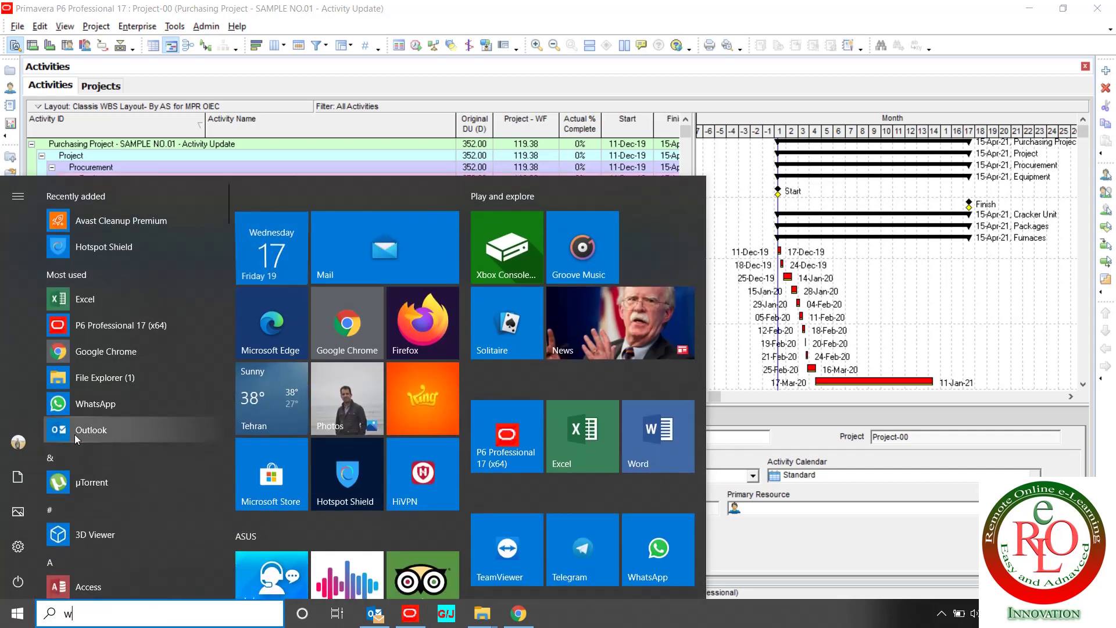
text(ord)
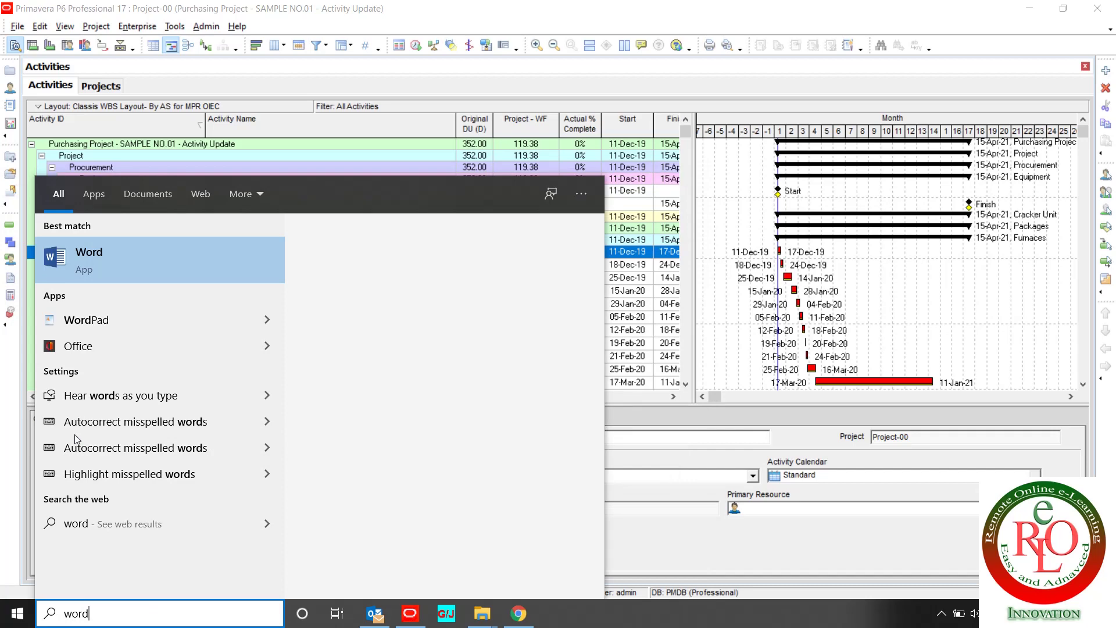
key(Return)
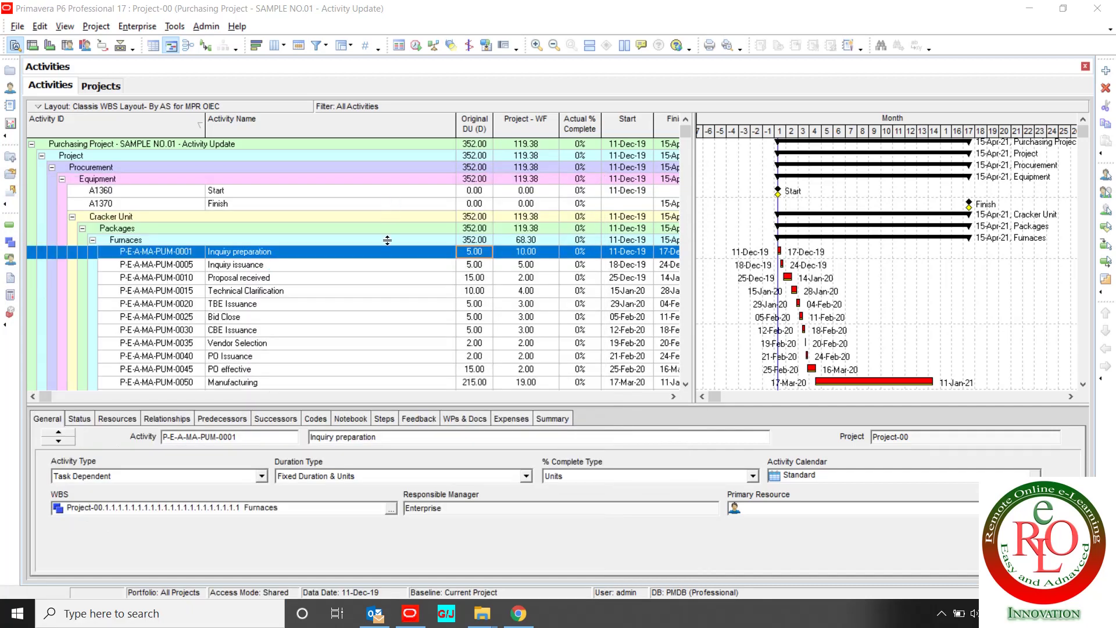
click(428, 257)
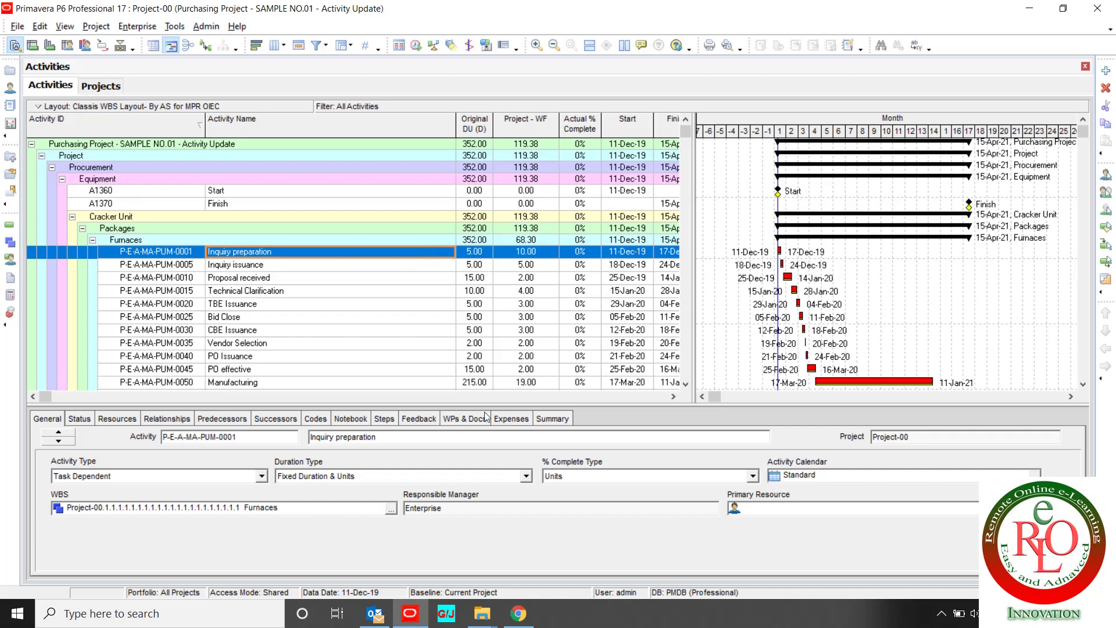
click(477, 256)
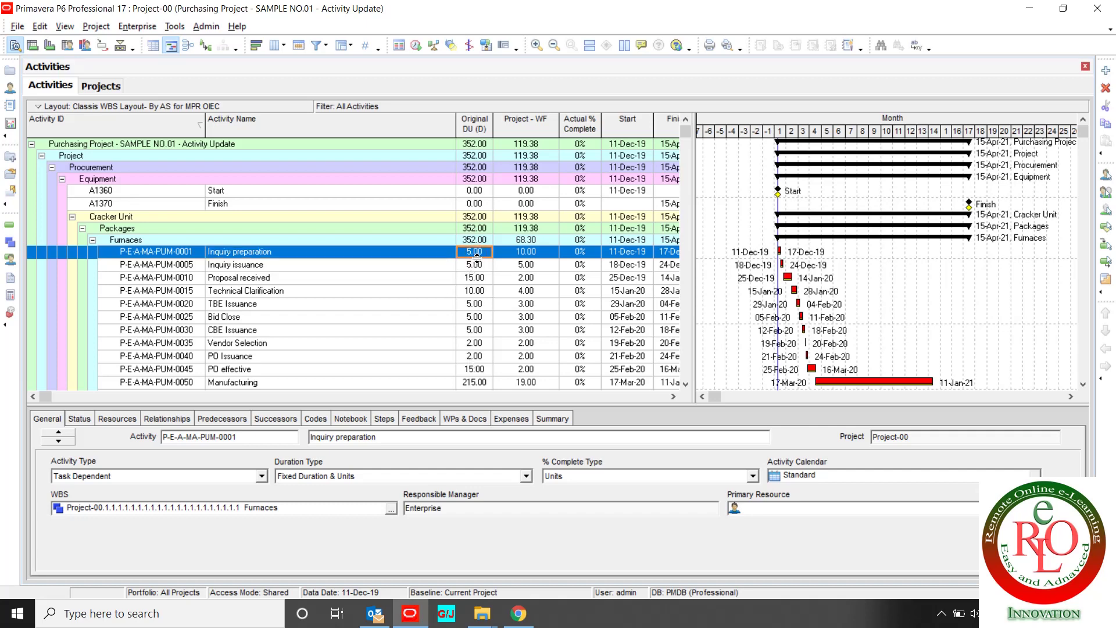
key(super)
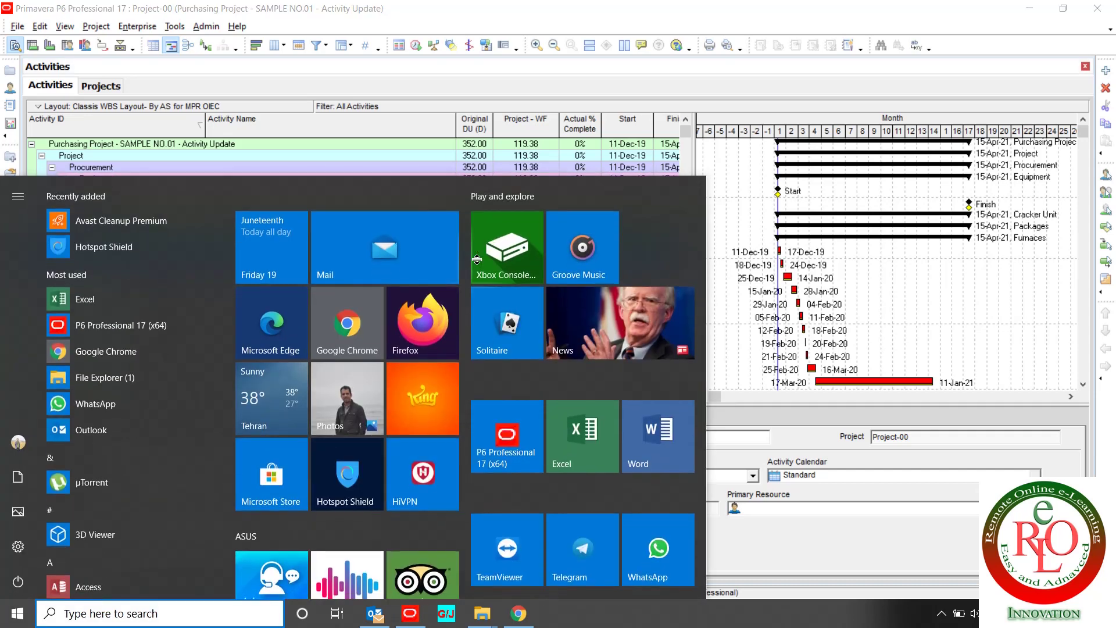
text(word)
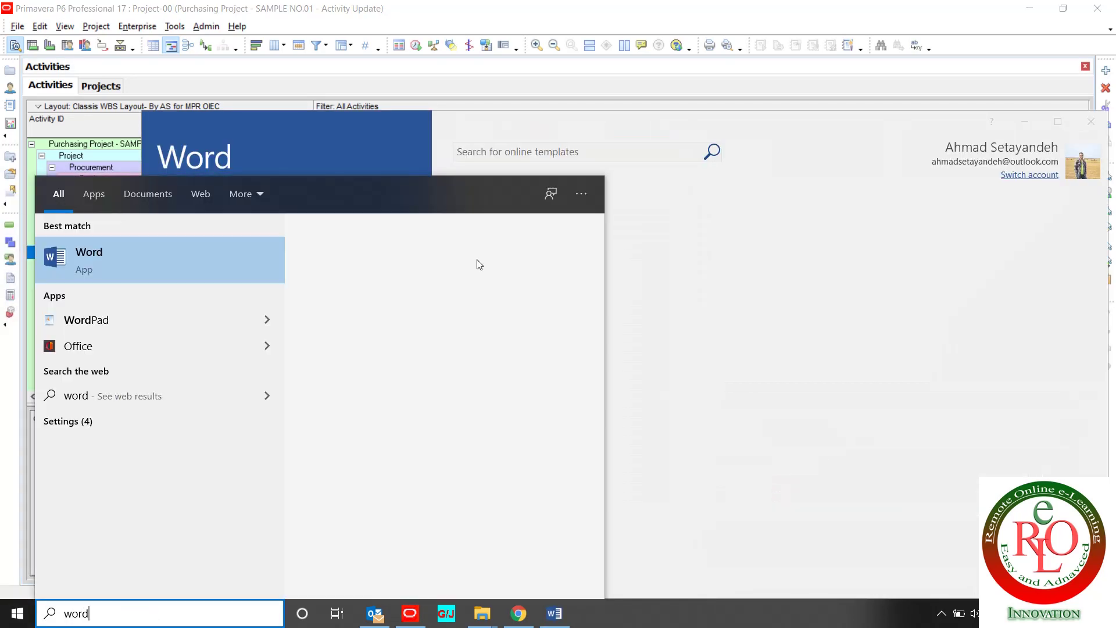
key(Escape)
click(478, 265)
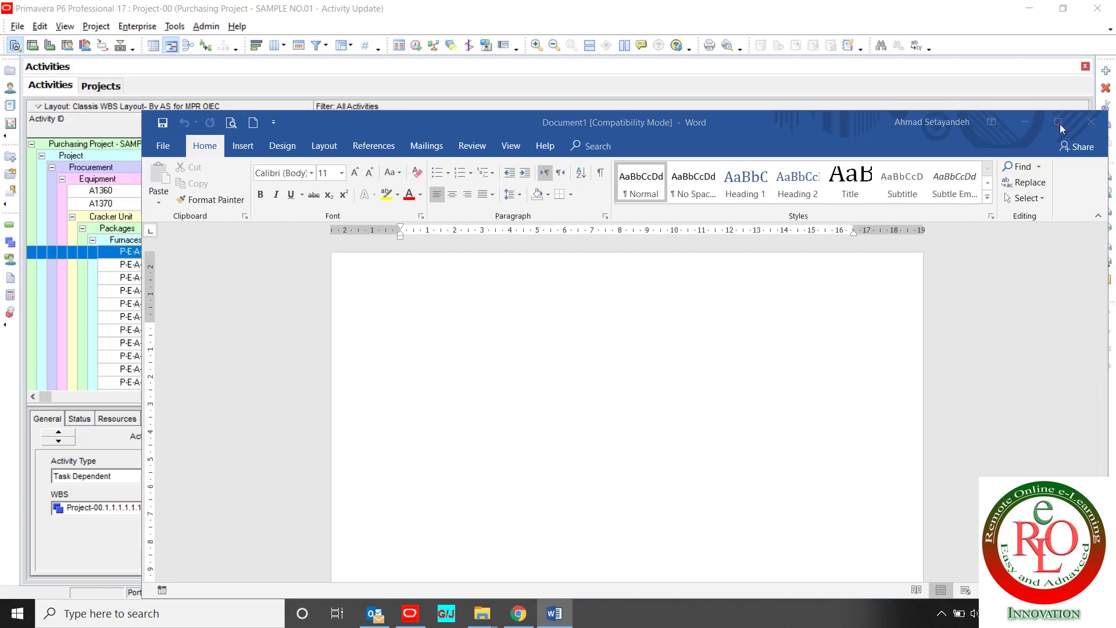
click(1058, 123)
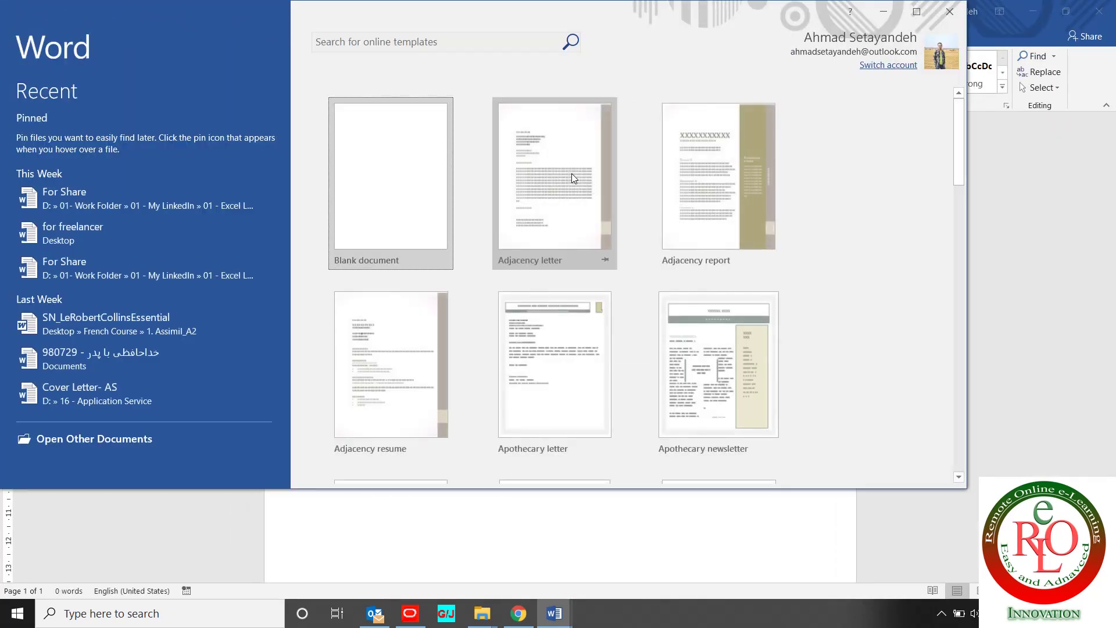
click(950, 12)
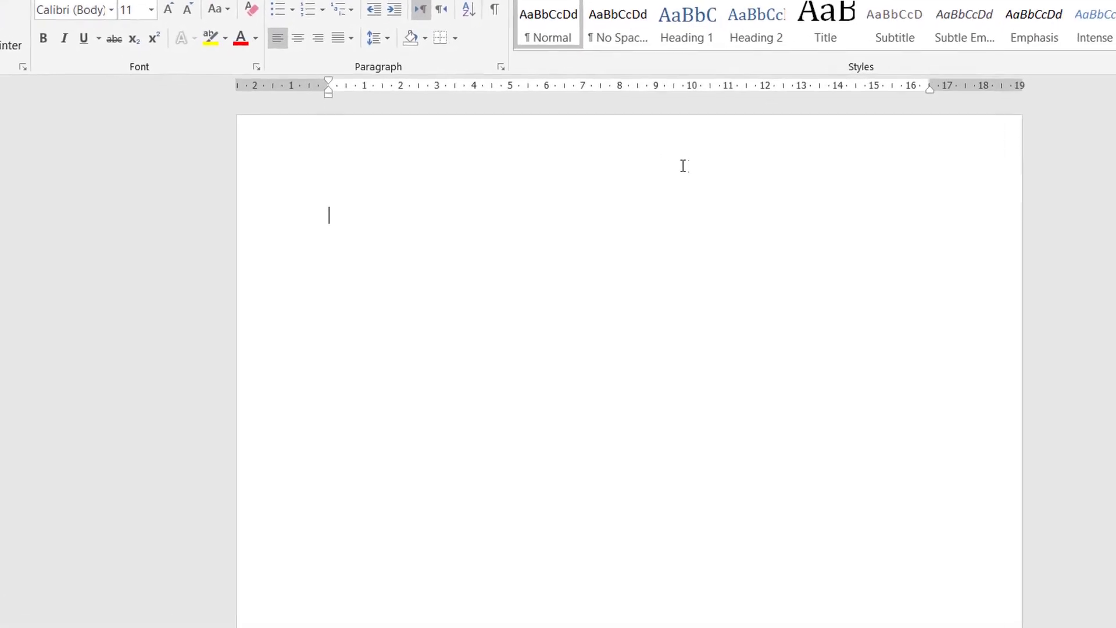
Write the duration conversion on two lines of the document: "5 x 8 = 40" and "40 / 24 = 1.67".
text(5)
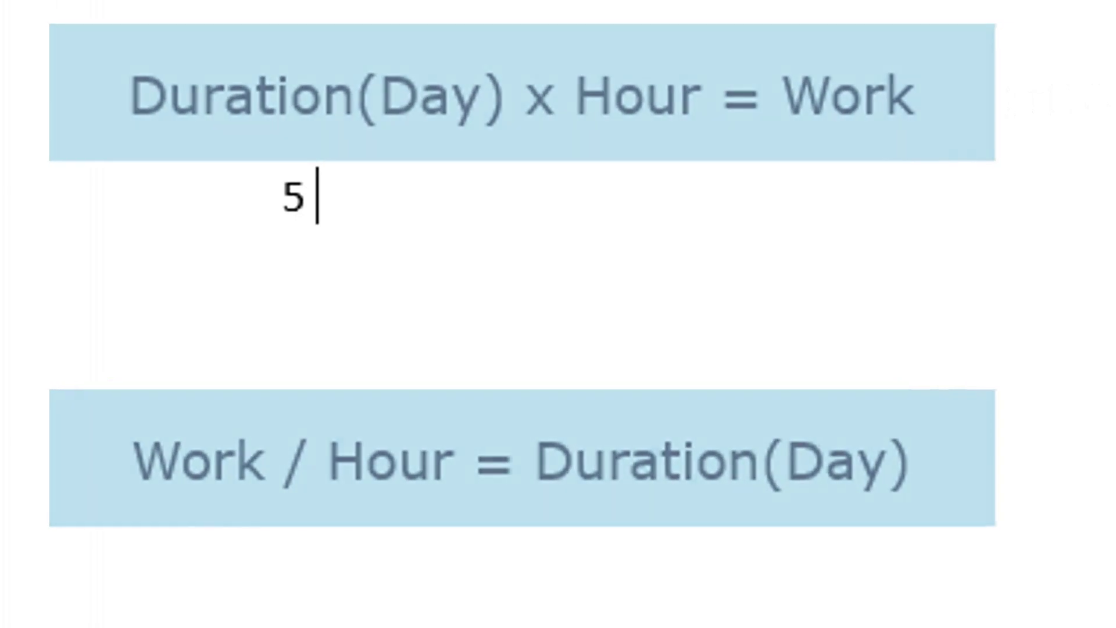
text( x )
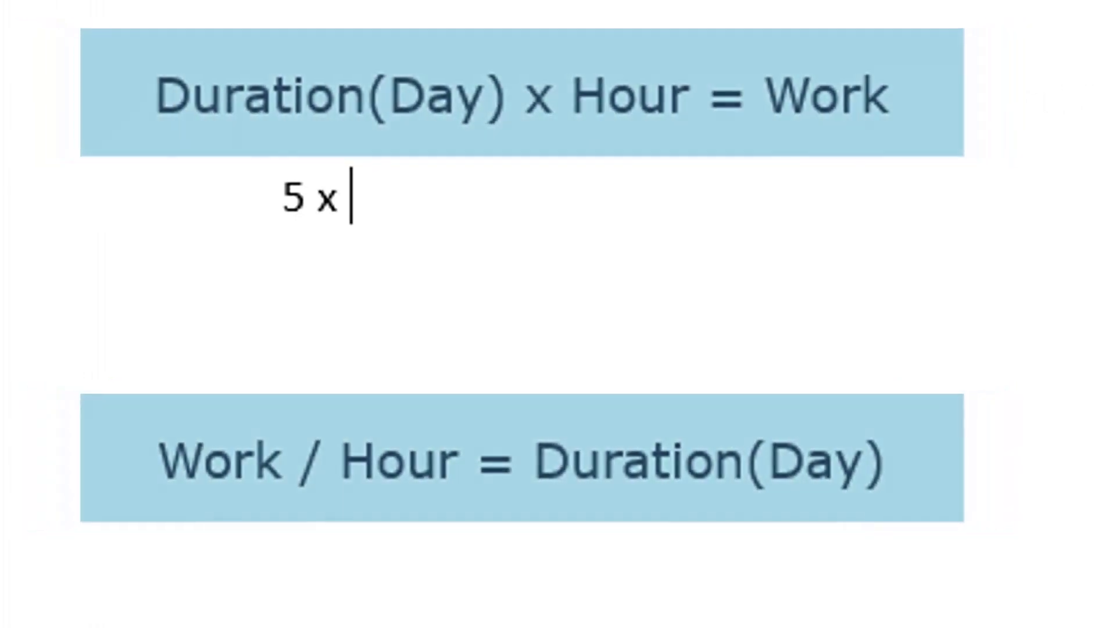
text(8 =)
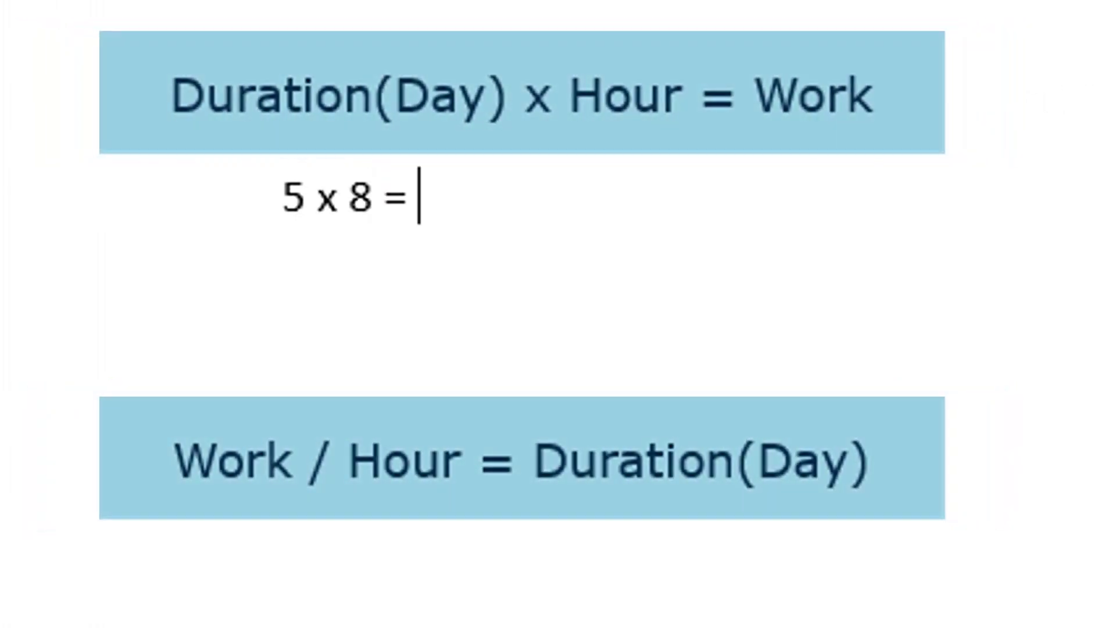
text( 40)
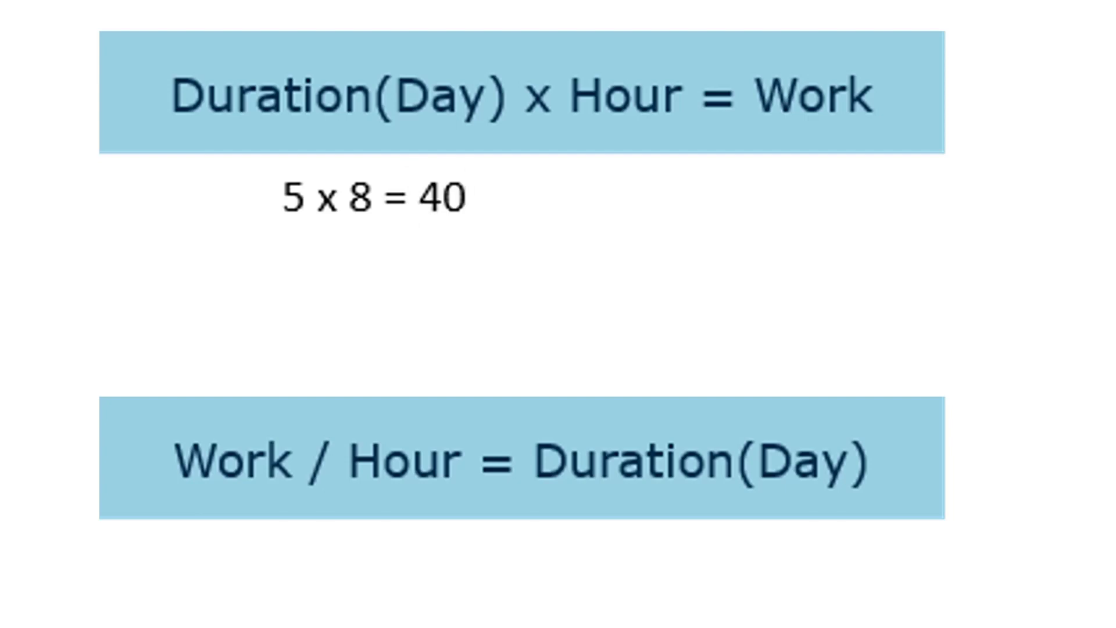
key(Return)
text(40 /)
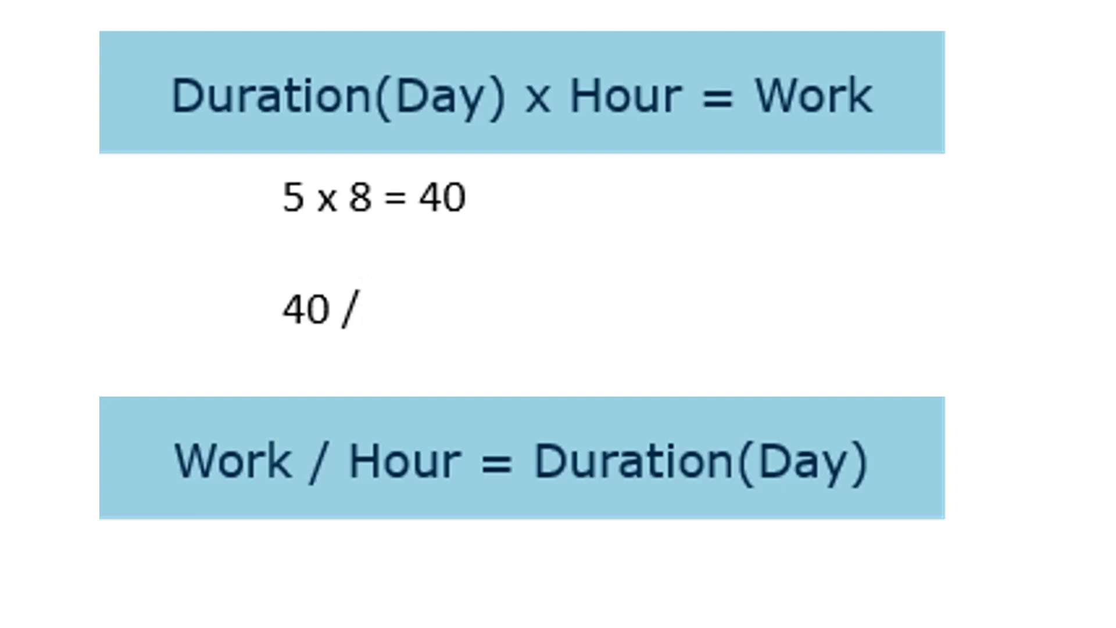
text( 24 = )
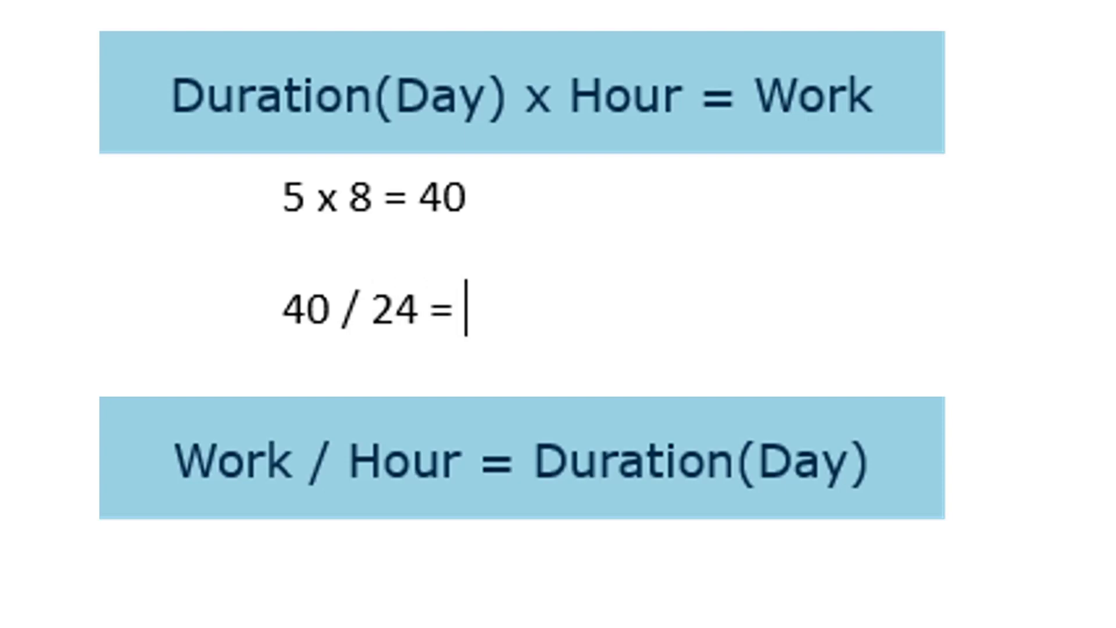
text(1.67)
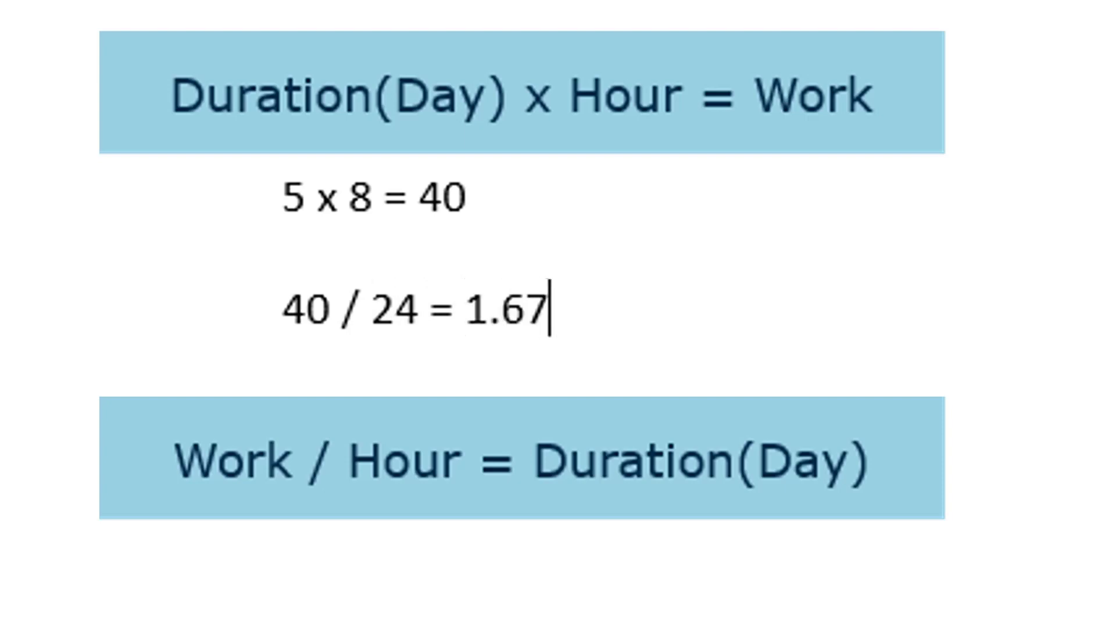
Switch back to Primavera P6, assign the Elapsed Duration Calendar to the Inquiry preparation activity, and check its original duration.
key(alt+Tab)
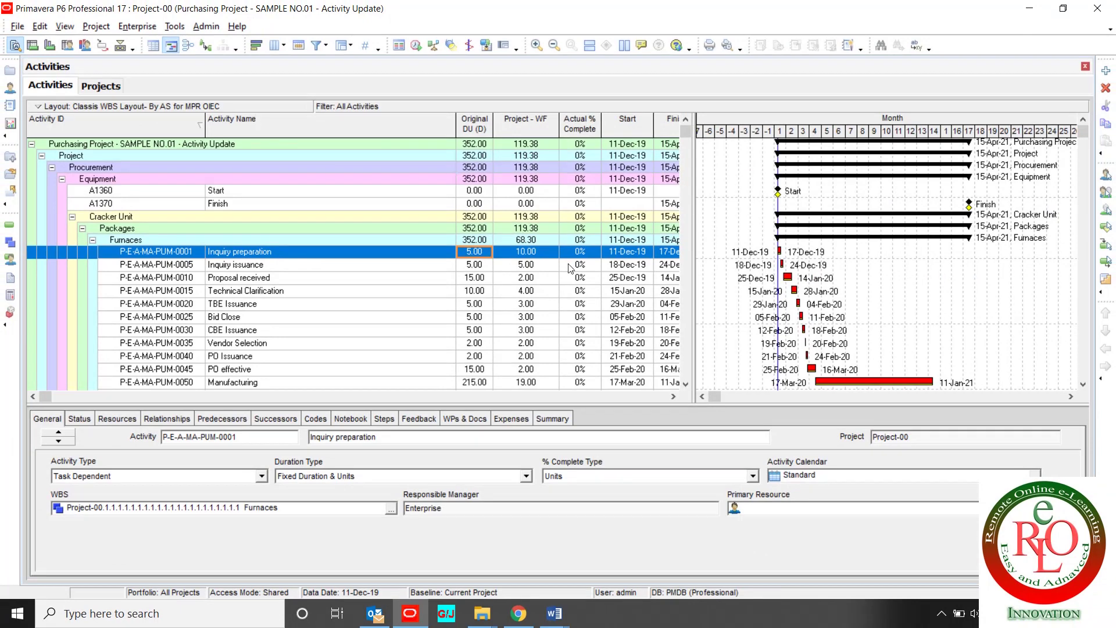
click(1030, 474)
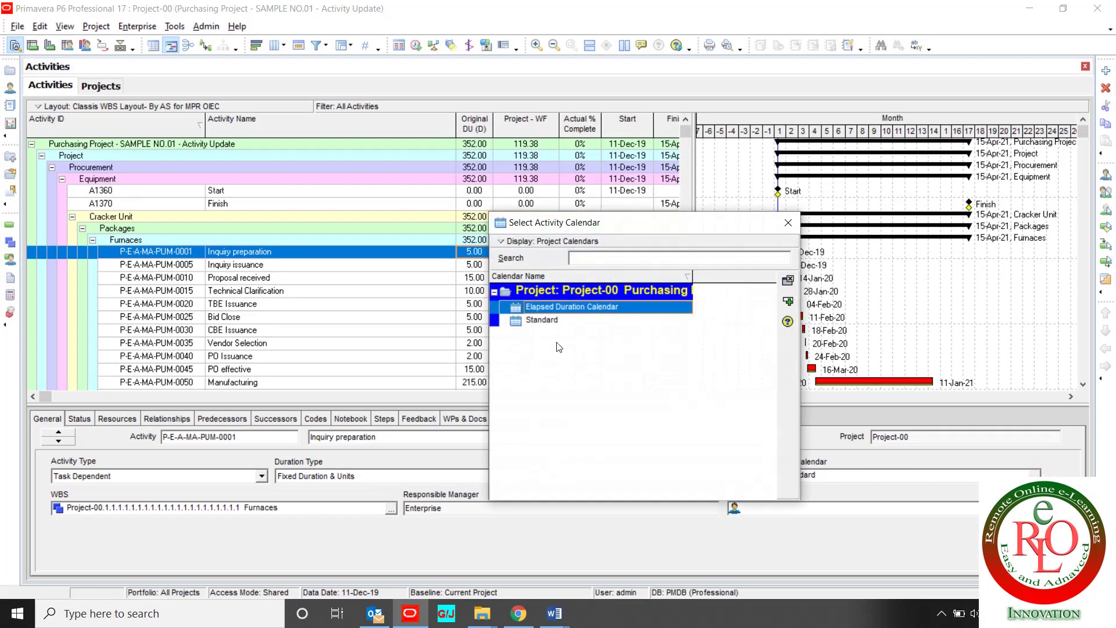
double_click(554, 307)
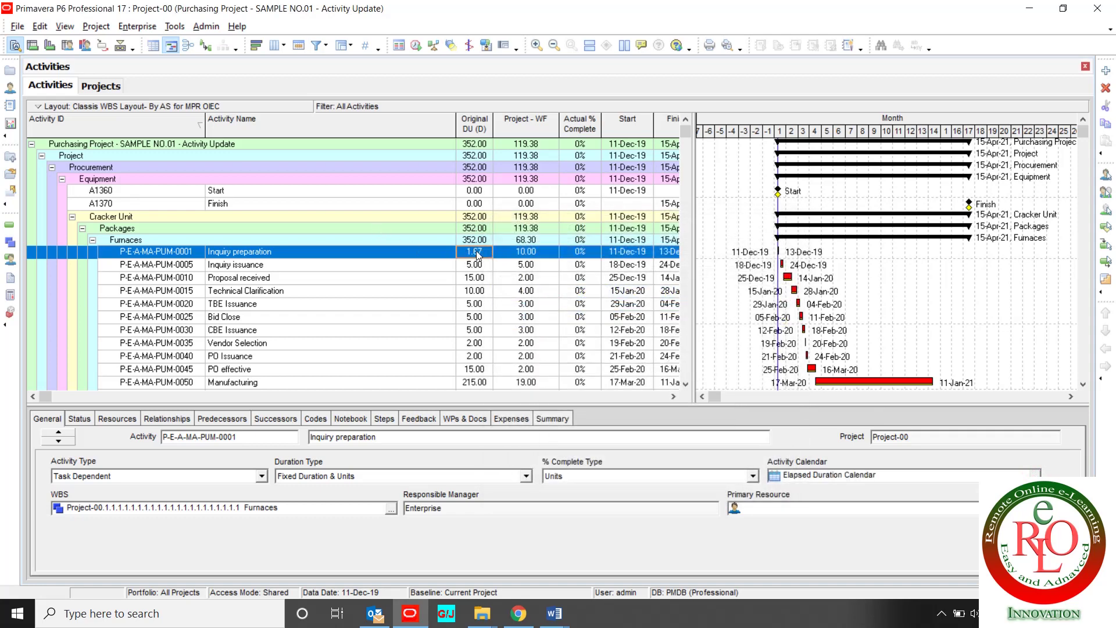
click(509, 254)
click(480, 256)
click(438, 252)
click(468, 253)
Find the Calendar field by searching the available columns for "calenda", and add it to the activities table after Activity ID.
click(273, 46)
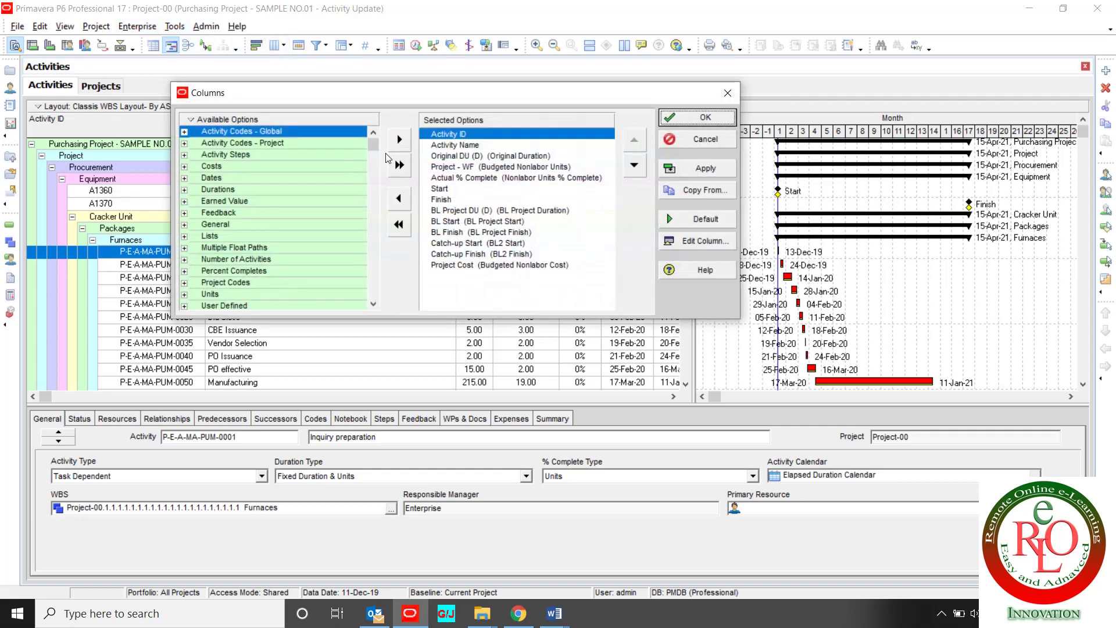
right_click(199, 120)
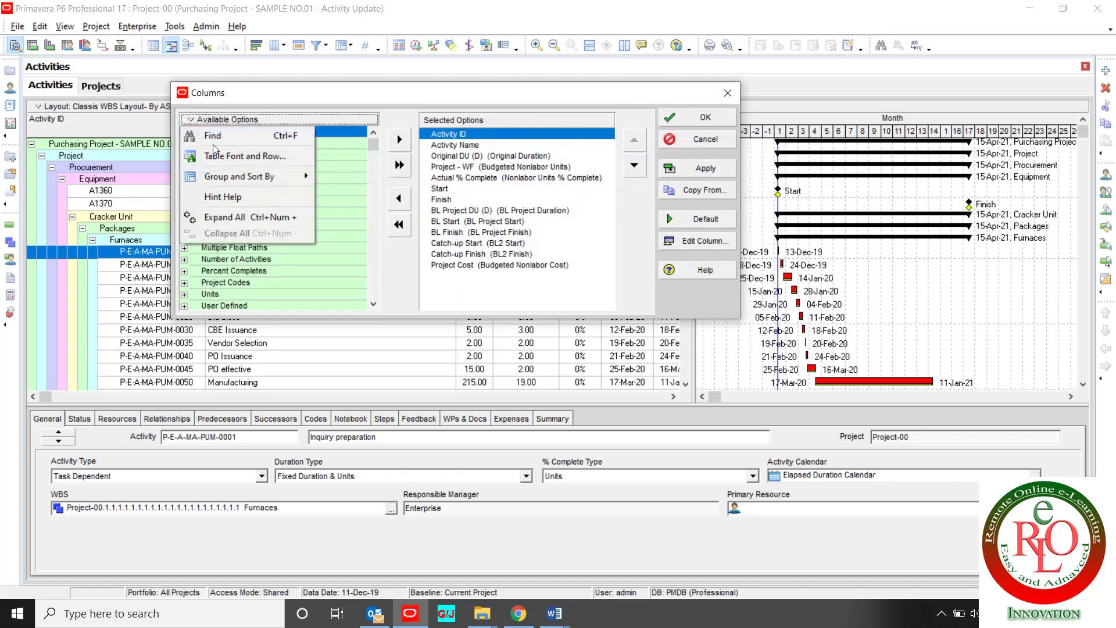
click(215, 141)
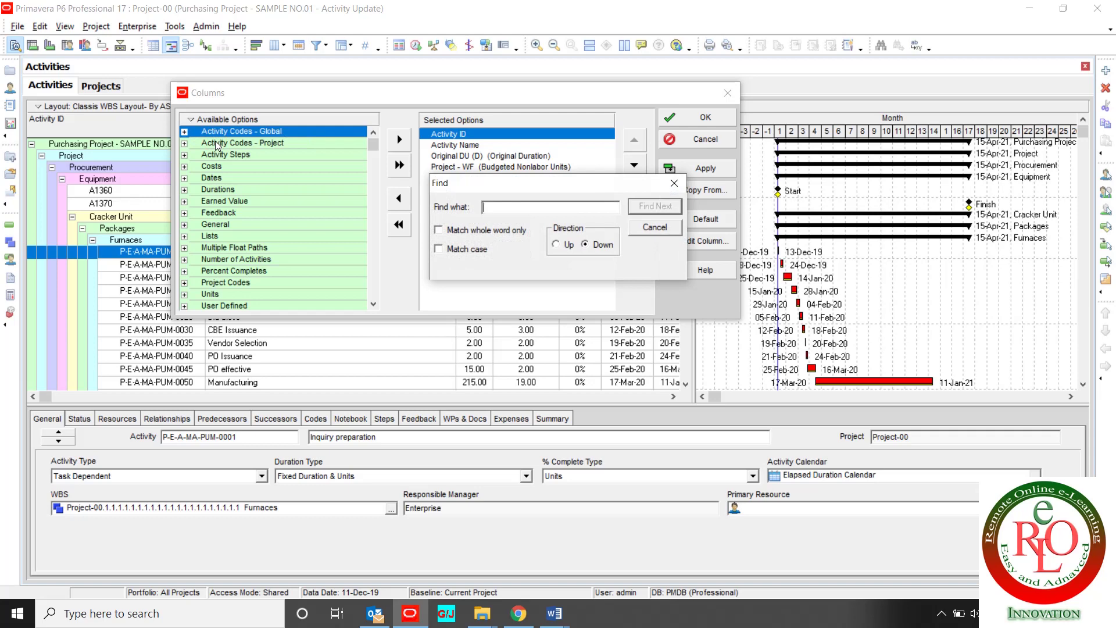
text(calenda)
key(Return)
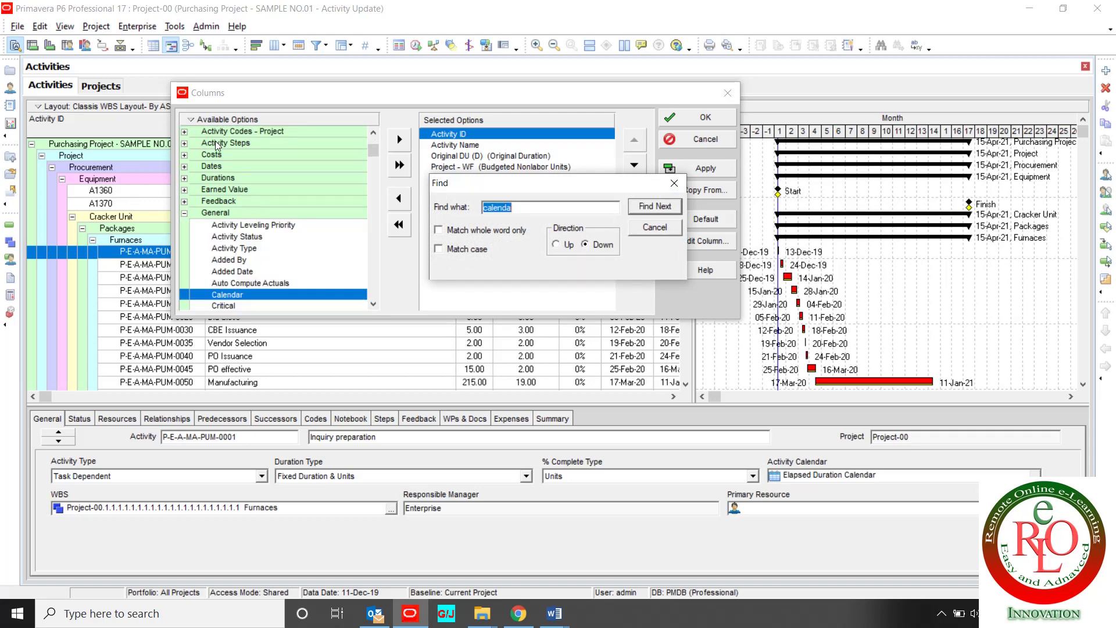
click(399, 139)
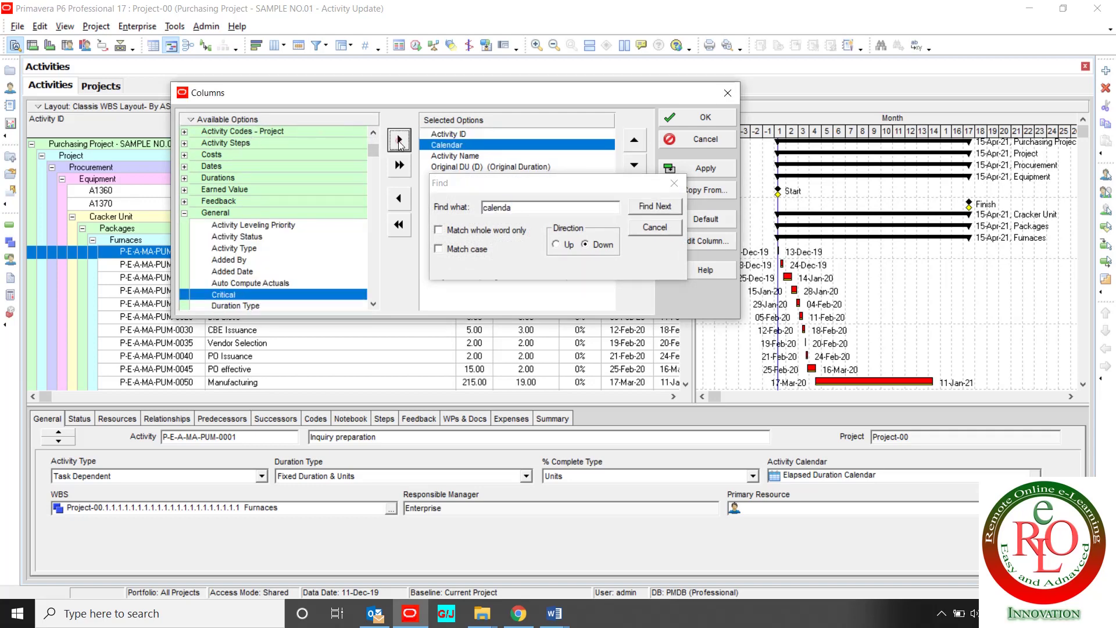
click(656, 228)
click(706, 169)
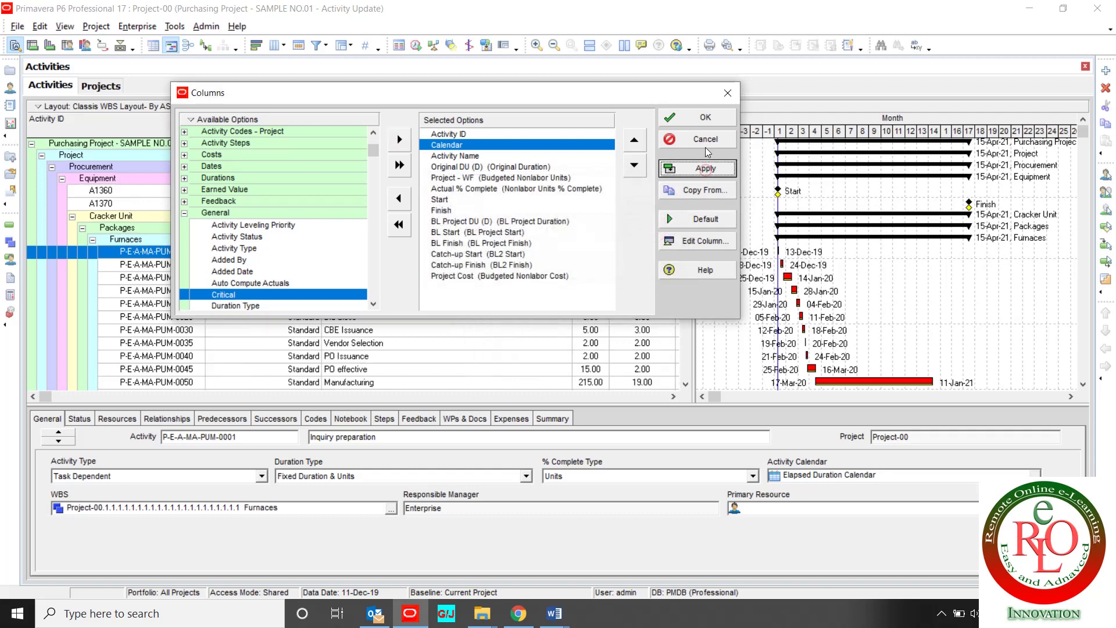
click(705, 117)
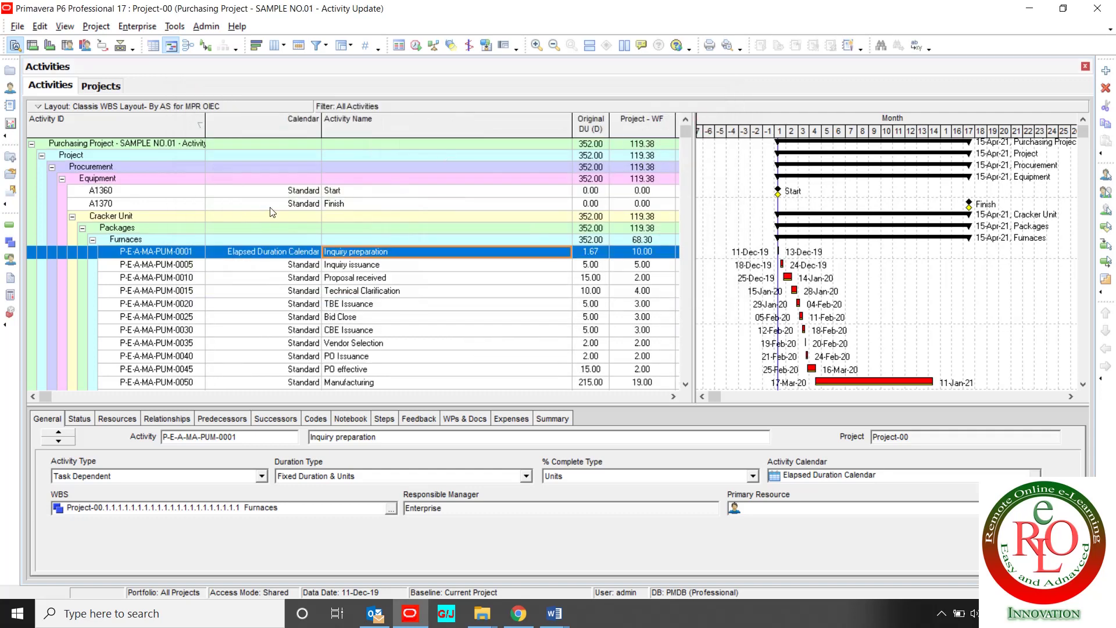
Fill the Standard calendar down from the Finish milestone through the Furnaces Shipment activity, including Inquiry preparation.
click(275, 205)
key(shift+Down)
key(shift+Down)
key(shift+Down)
key(shift+Down)
key(shift+Down)
key(shift+Down)
key(shift+Down)
key(shift+Down)
key(shift+Down)
key(shift+Down)
key(shift+Down)
key(shift+Down)
key(shift+Down)
key(shift+Down)
key(shift+Down)
key(shift+Down)
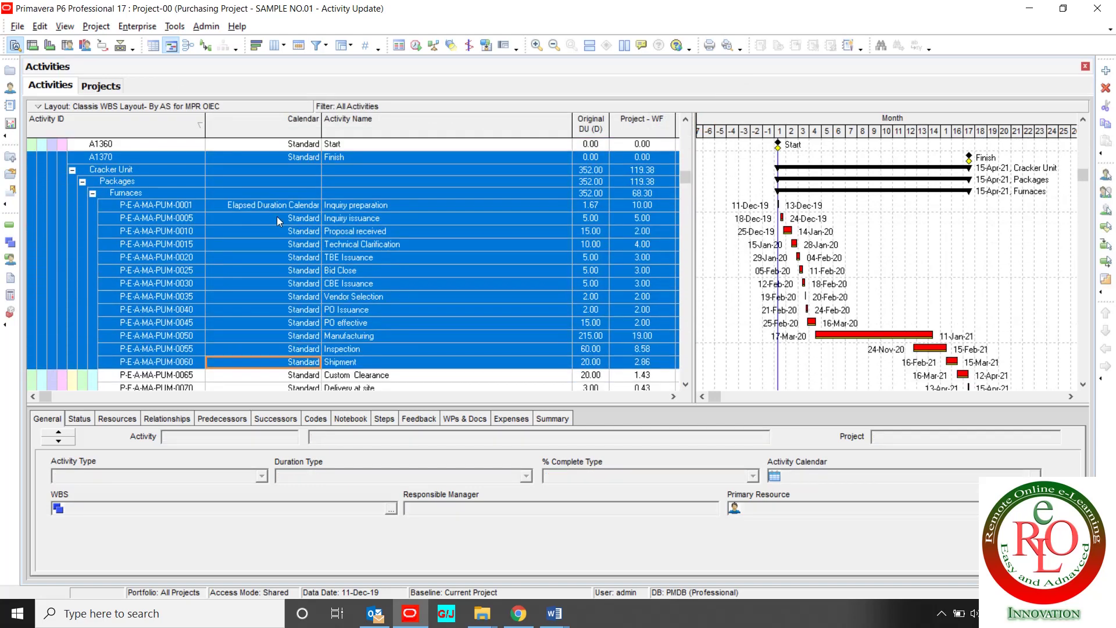
right_click(277, 217)
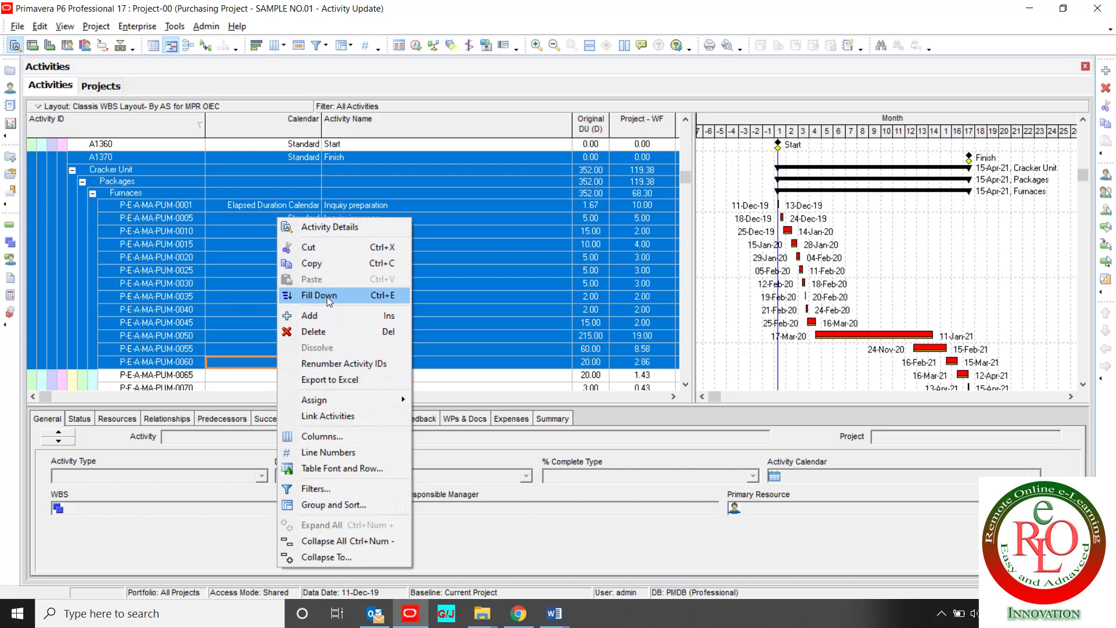
click(327, 296)
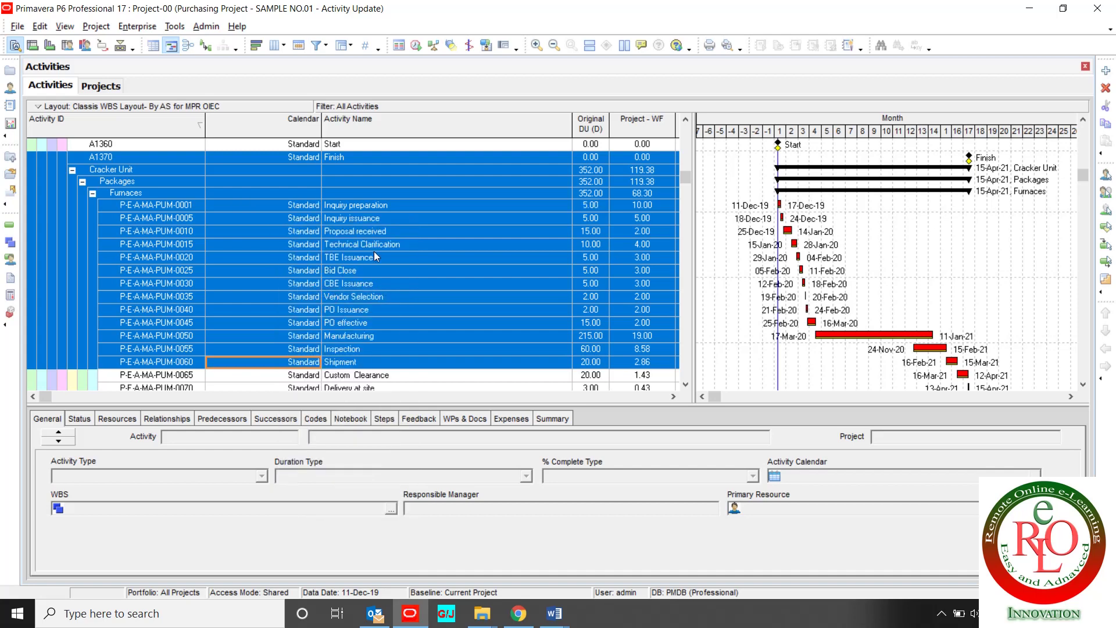
click(528, 208)
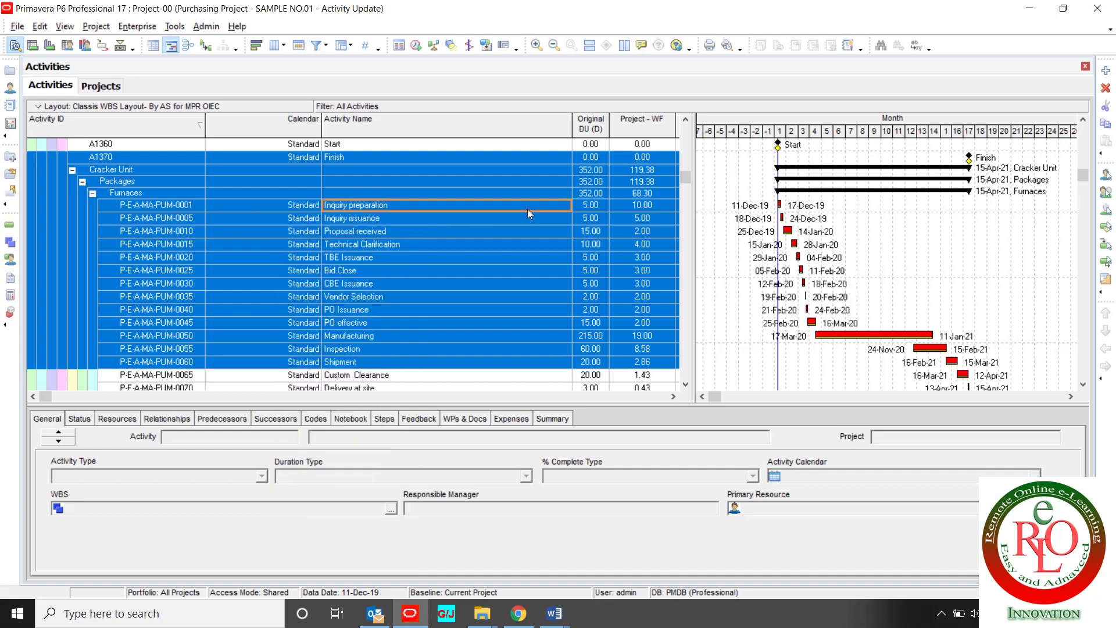
Check the calendar assigned to each activity down to the end of the Cooling Water Package, and return to the project's first row.
click(288, 221)
key(Down)
key(Down)
key(Down)
key(Down)
key(Down)
key(Down)
key(Down)
key(Down)
key(Down)
key(Down)
key(Down)
key(Down)
key(Down)
key(Down)
key(Down)
key(Down)
key(Down)
key(Down)
key(Down)
key(Down)
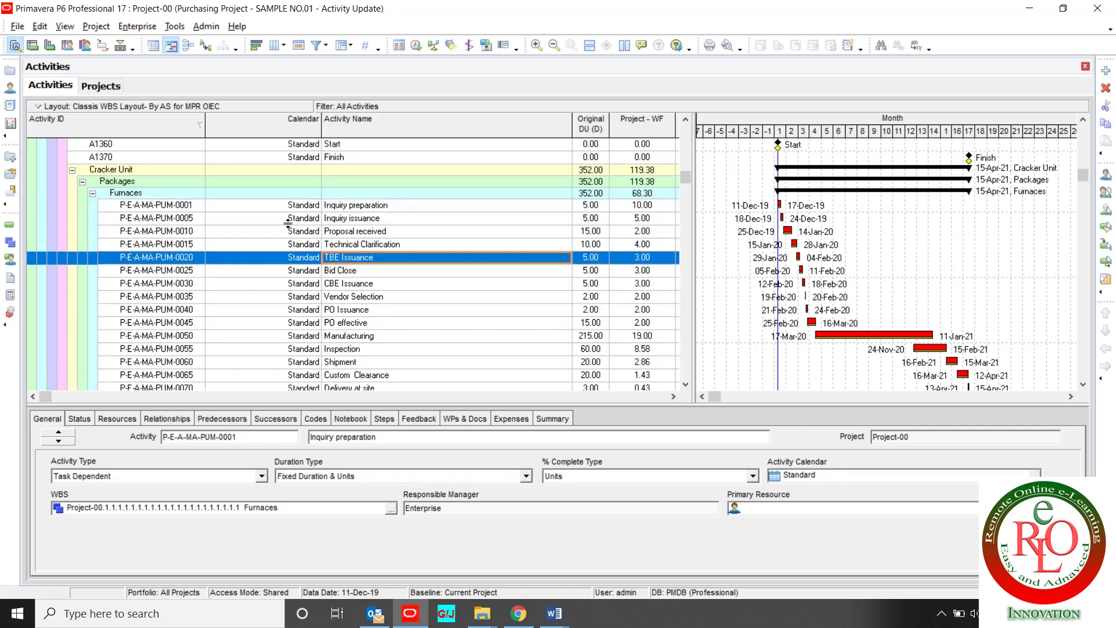
key(Up)
key(Up)
key(Up)
key(Up)
key(Up)
key(Up)
key(Up)
key(Up)
key(Up)
key(Up)
key(Up)
key(Up)
key(Up)
key(Up)
key(Up)
key(Up)
key(Up)
key(Up)
key(Up)
key(Up)
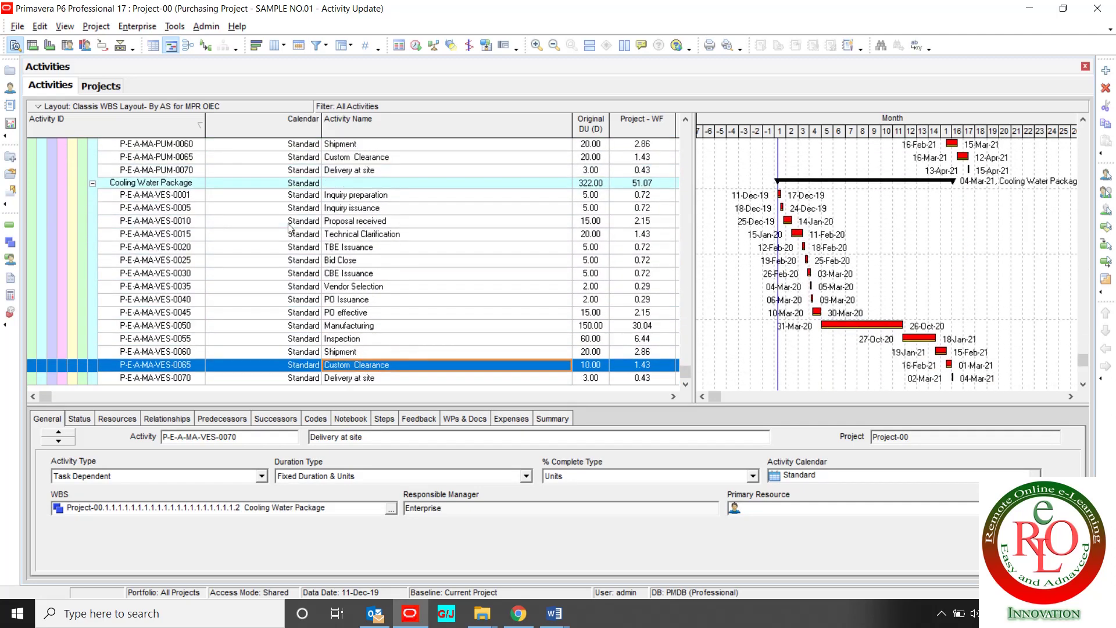
key(Up)
key(Up)
key(Up)
key(Up)
key(Up)
key(Up)
key(Up)
key(Up)
key(Up)
key(Up)
key(Up)
key(Up)
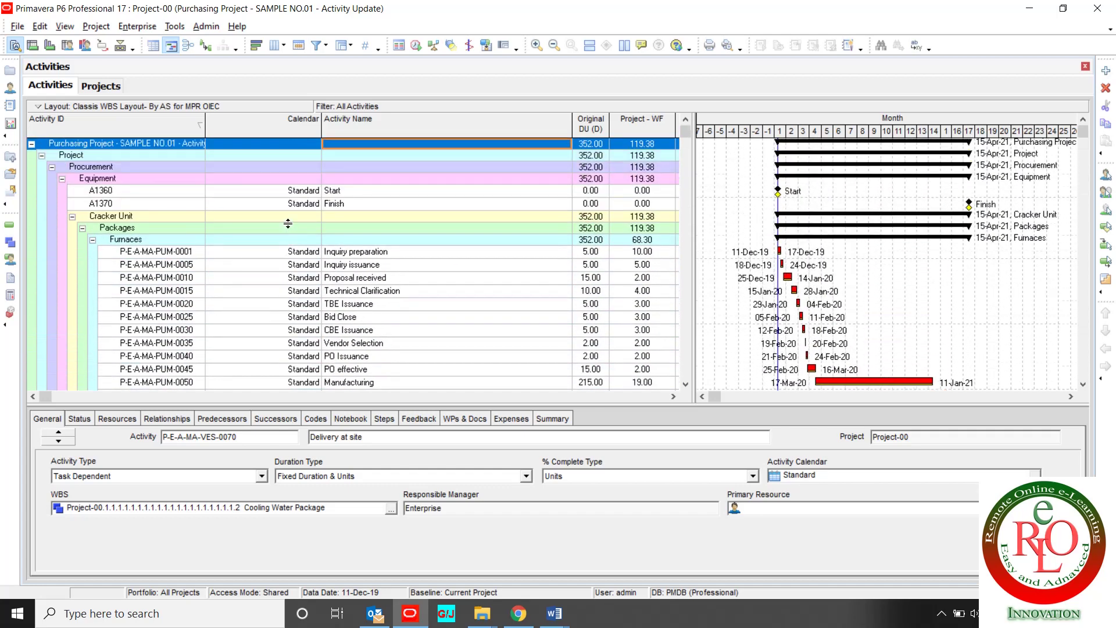